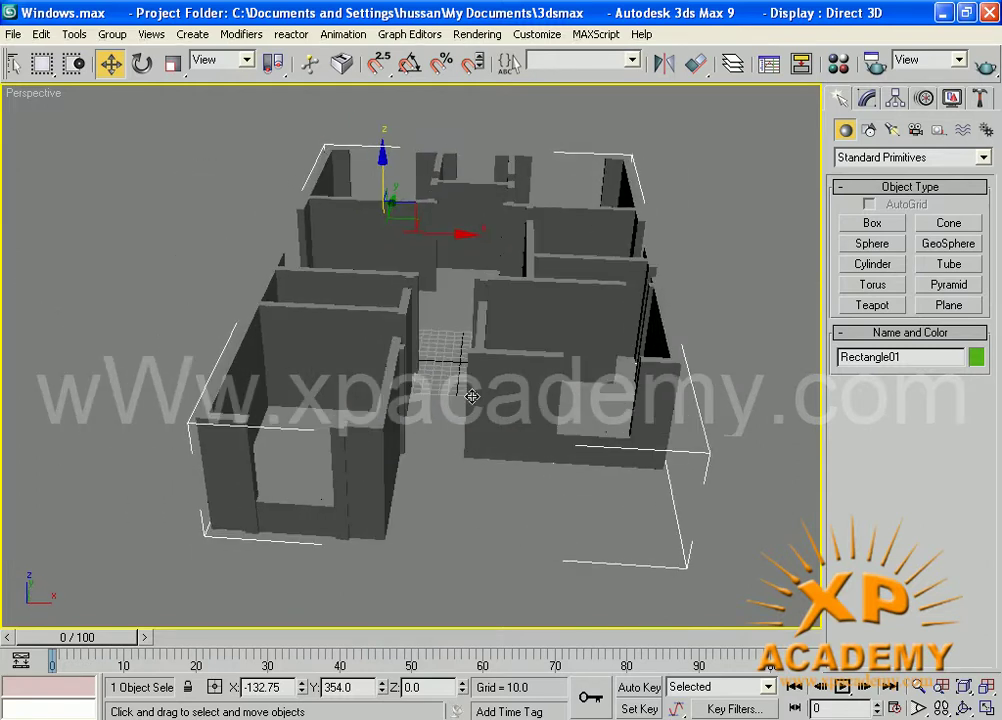
Add a Slice modifier to the Rectangle01 house walls.
scroll(450, 383, "up", 3)
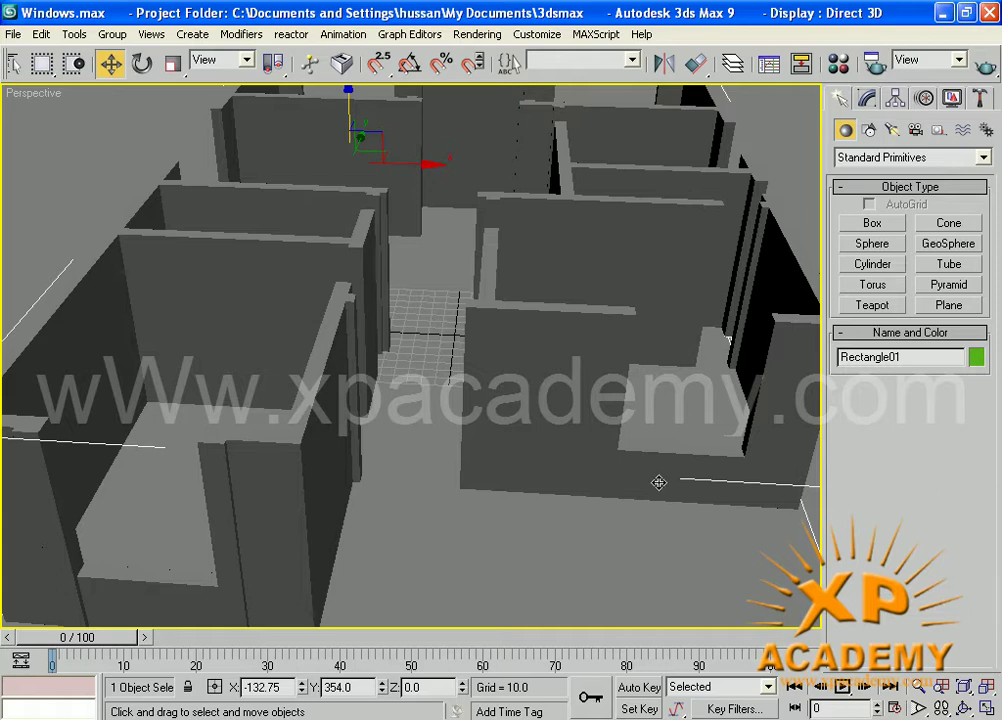
scroll(600, 463, "down", 4)
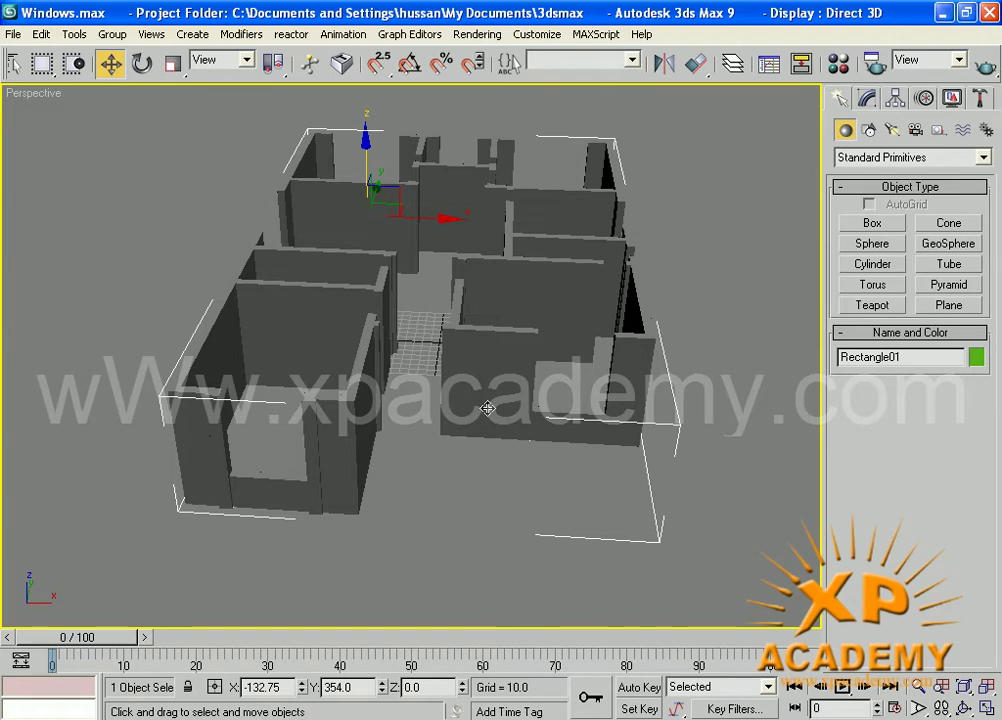
left_click(869, 99)
left_click(885, 152)
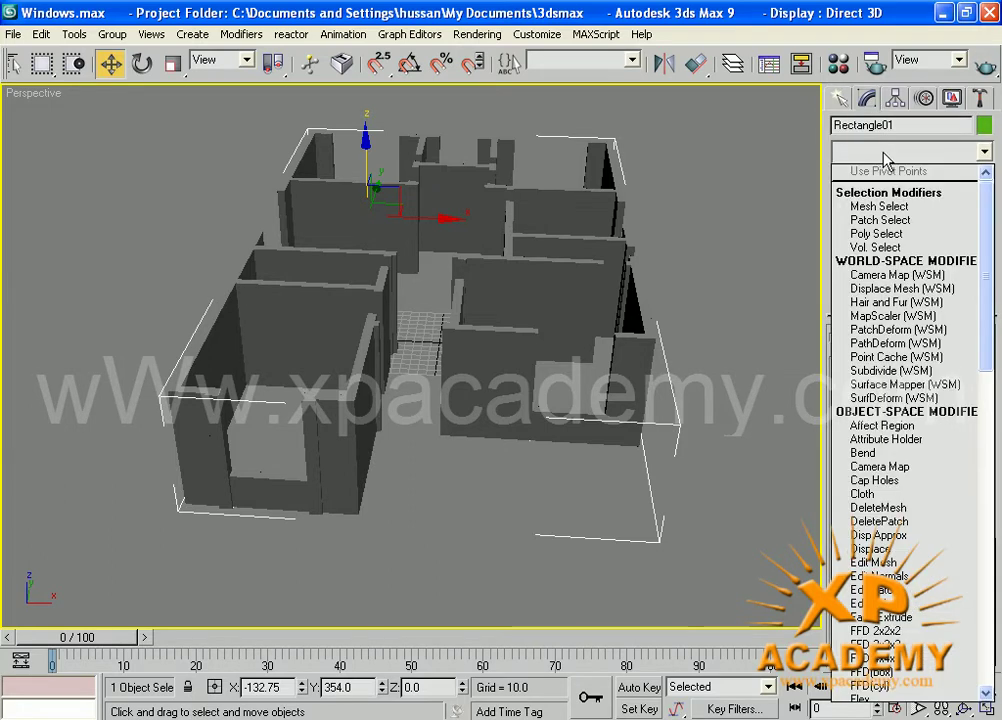
scroll(885, 157, "down", 5)
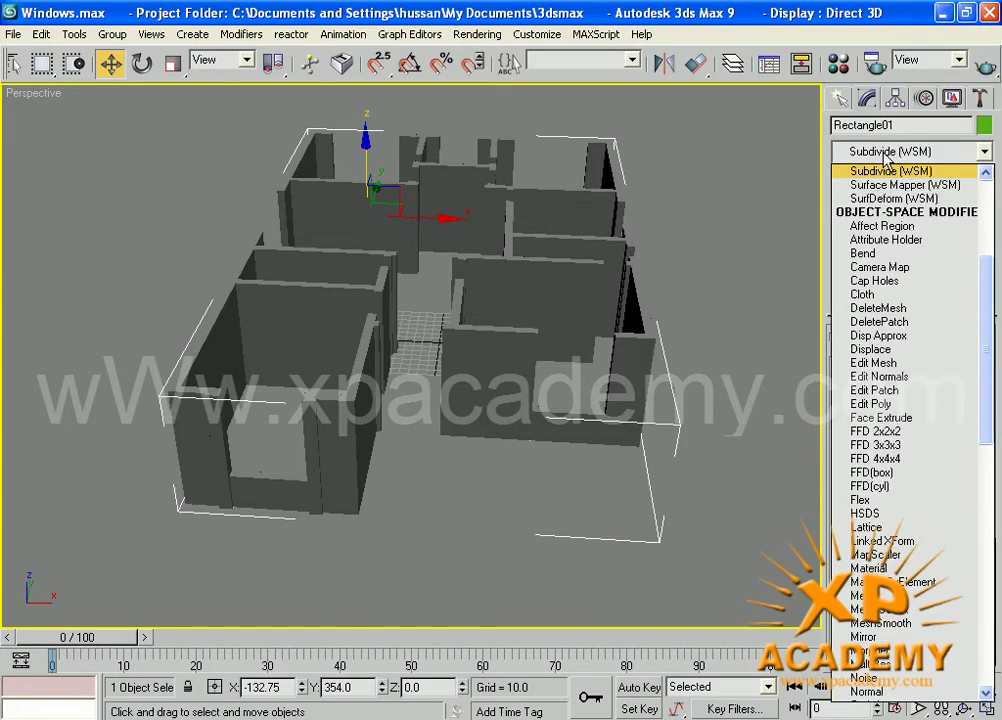
key("s")
key("s")
key("s")
key("s")
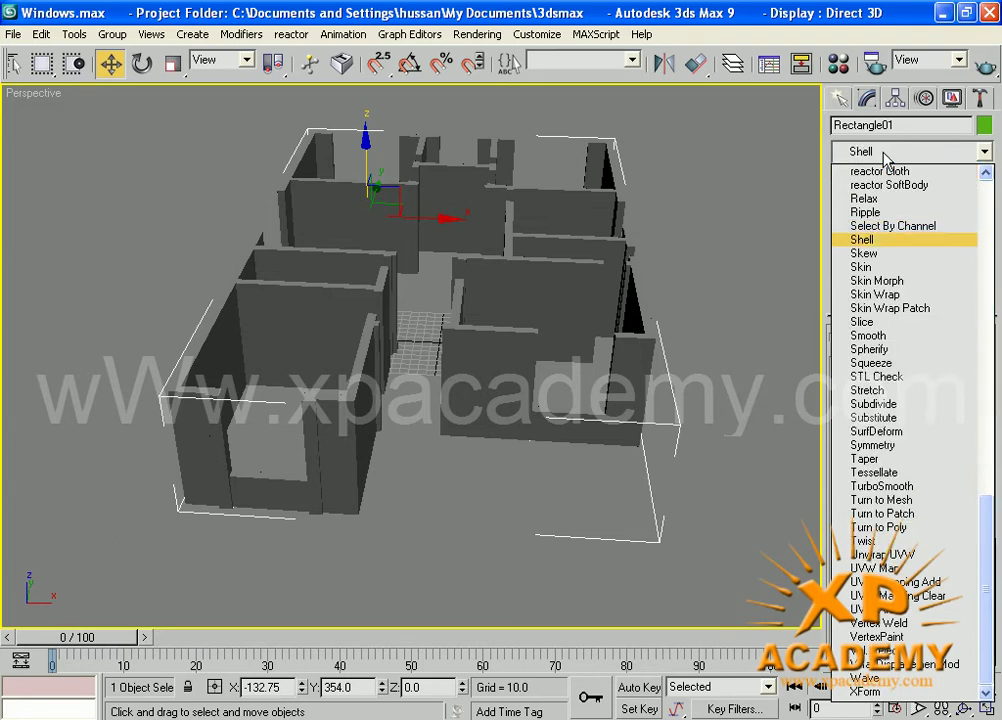
key("s")
key("s")
key("s")
key("s")
key("s")
key("s")
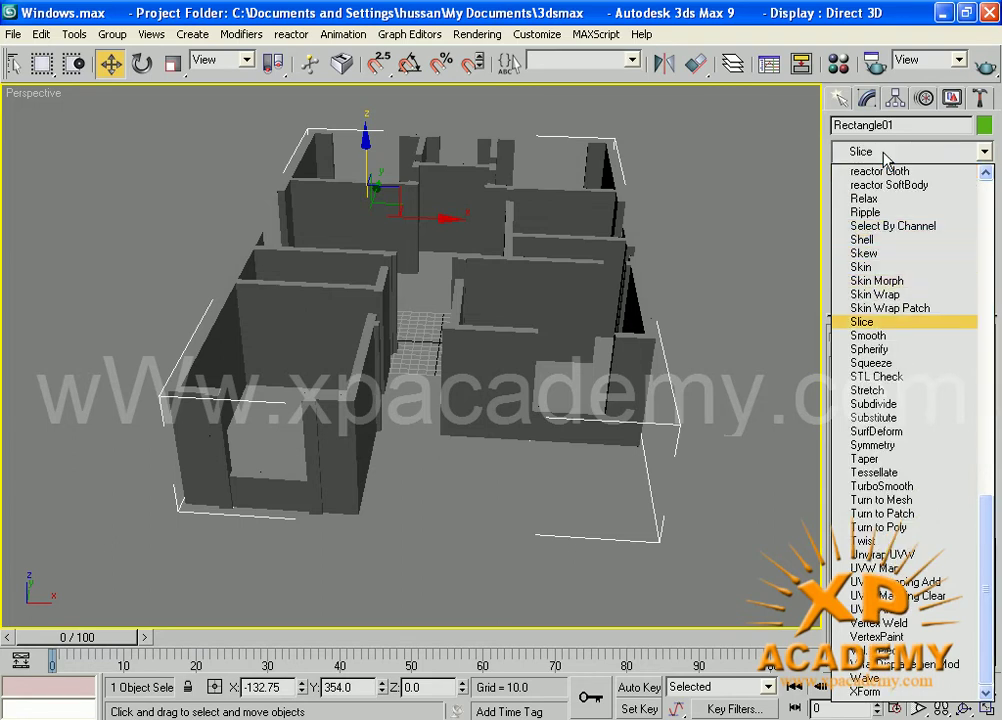
key("Return")
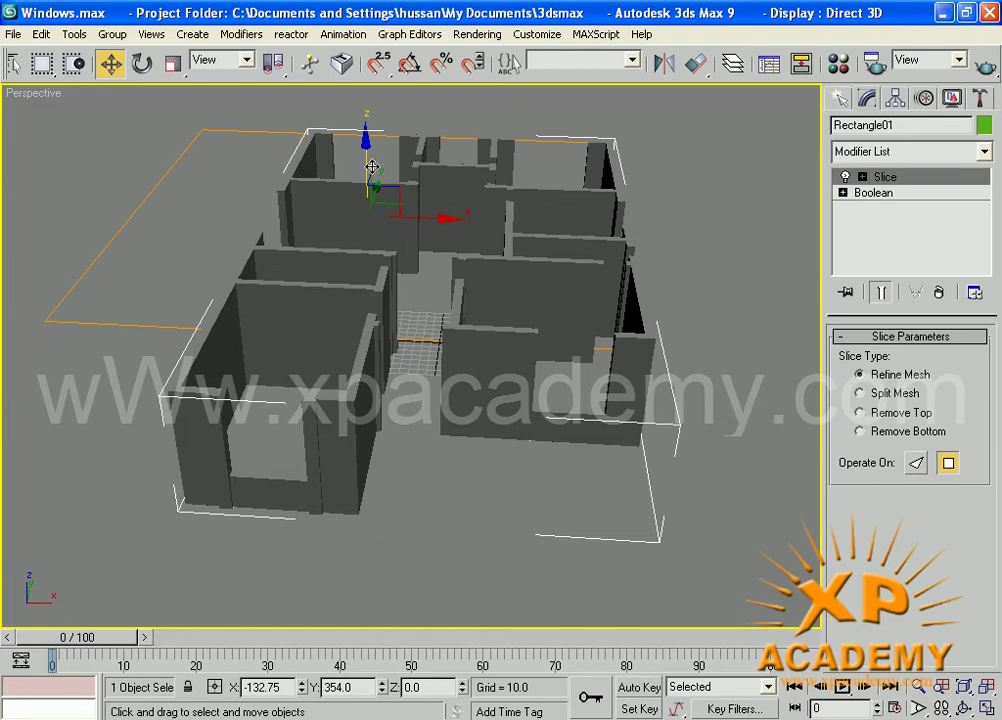
Enter the Slice modifier's Slice Plane level and try to move the plane upward along Z.
scroll(461, 331, "down", 10)
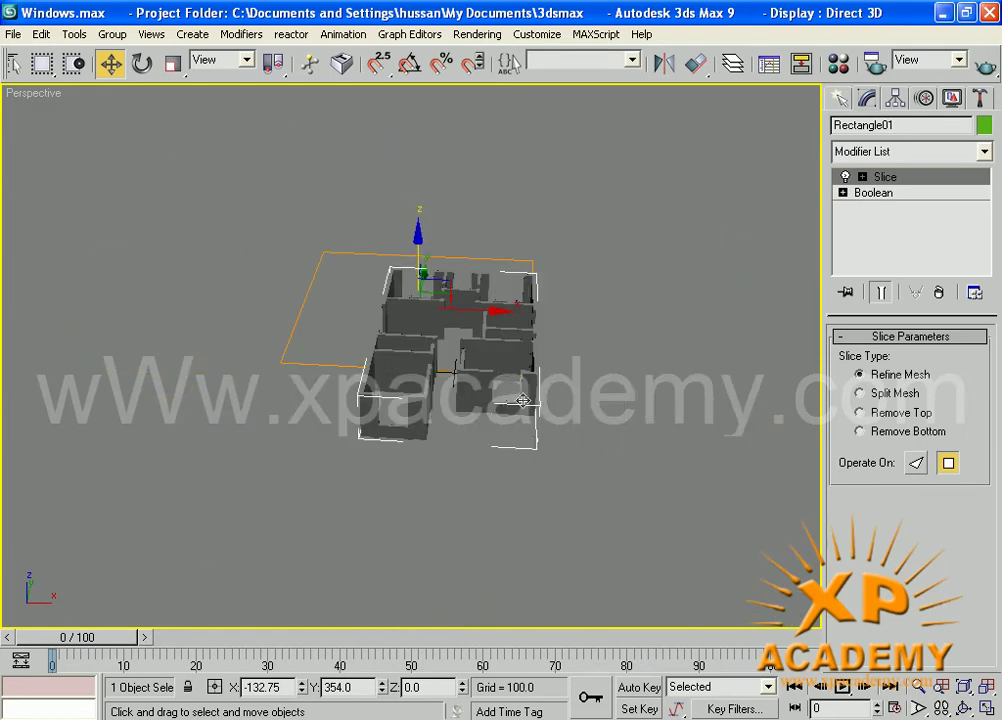
left_click_drag(419, 272, 421, 250)
right_click(419, 249)
left_click(862, 176)
left_click(901, 195)
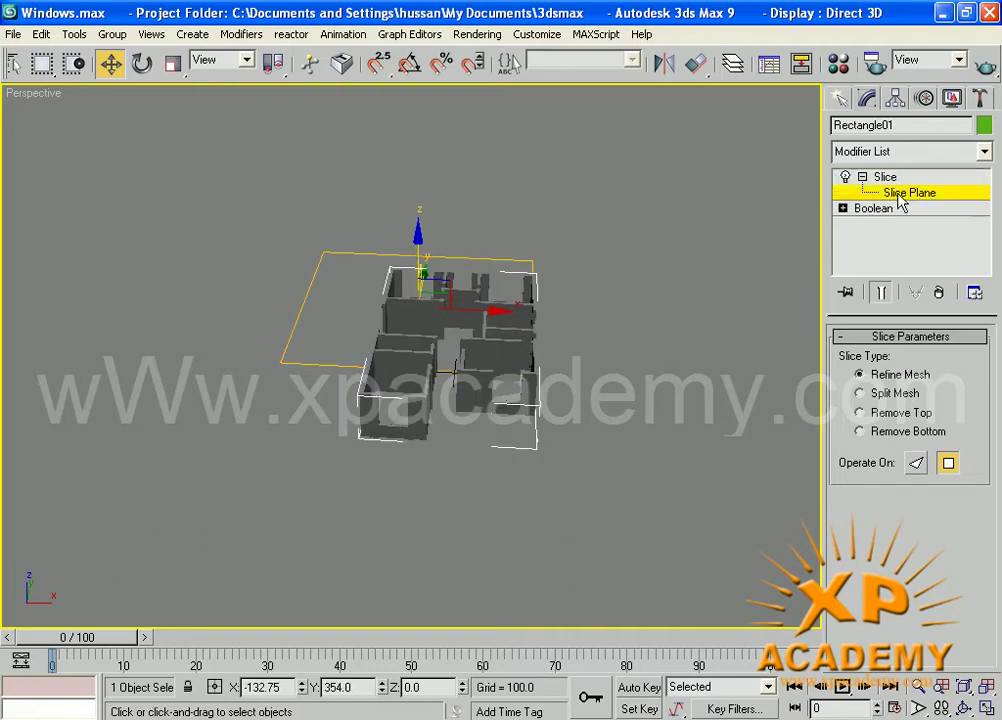
left_click_drag(421, 253, 421, 215)
right_click(421, 215)
Display the walls shaded with edged faces in the Perspective view.
scroll(415, 455, "up", 6)
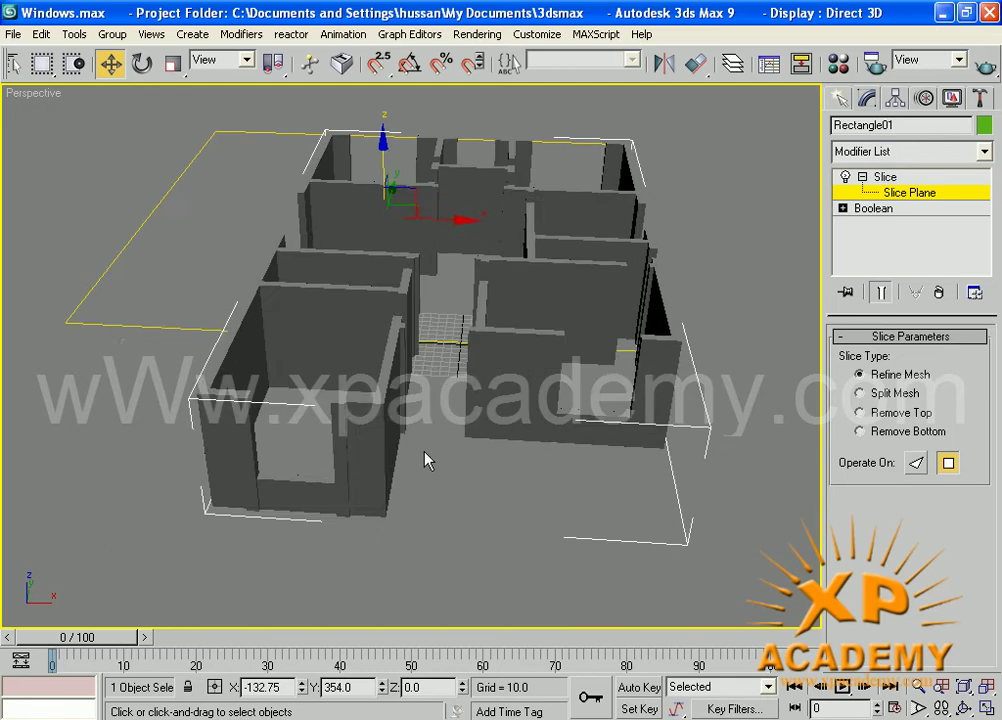
scroll(444, 490, "up", 6)
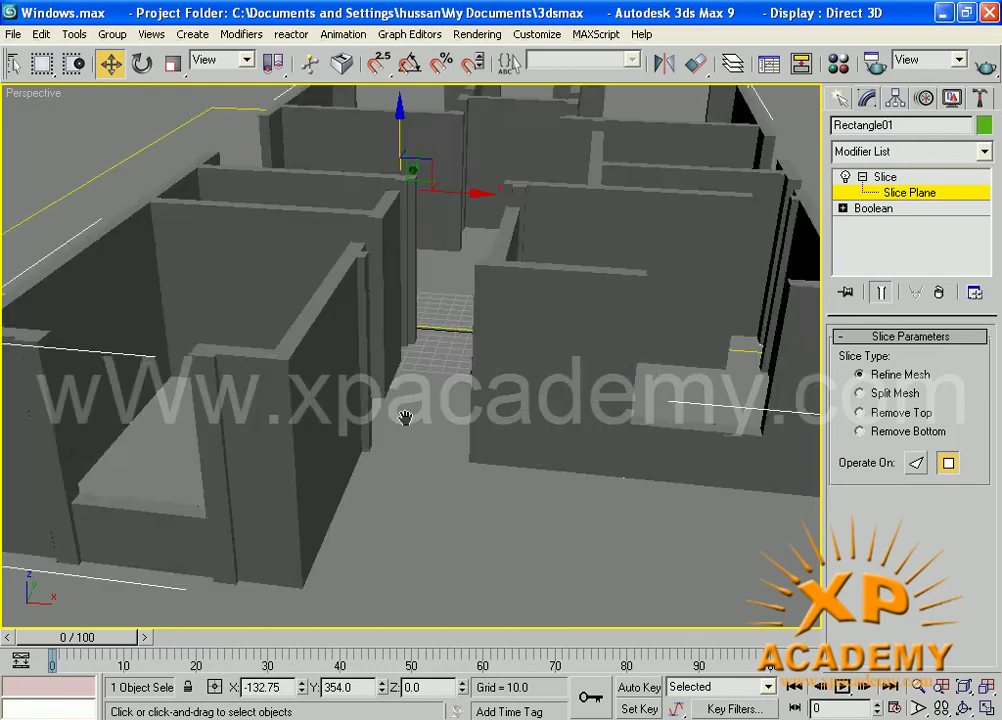
key("F3")
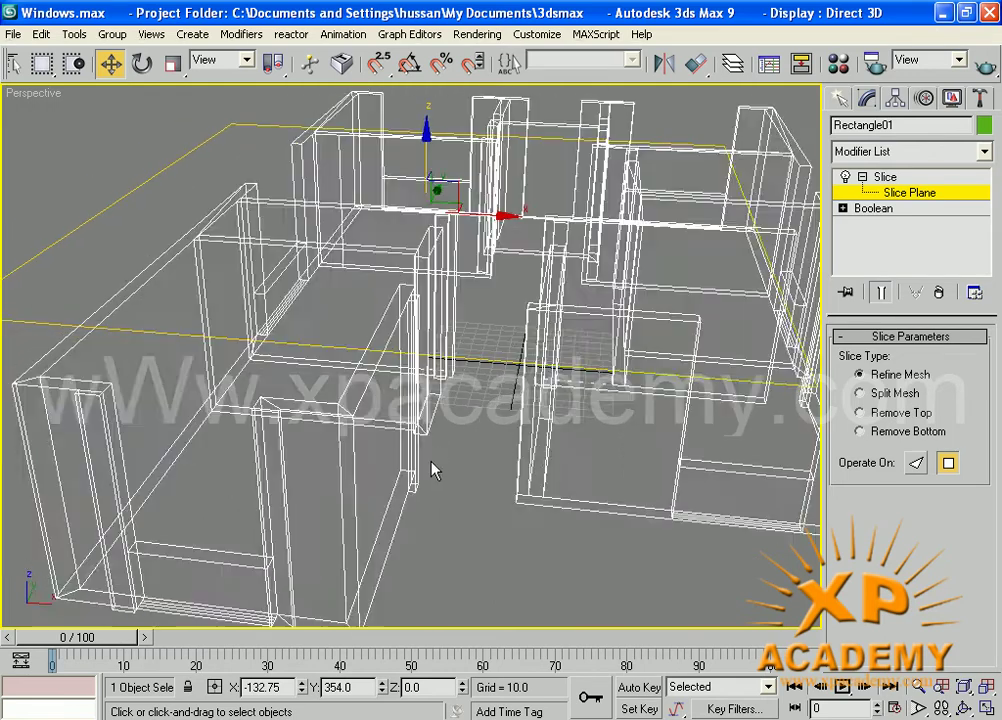
key("F3")
key("F4")
key("F3")
key("F3")
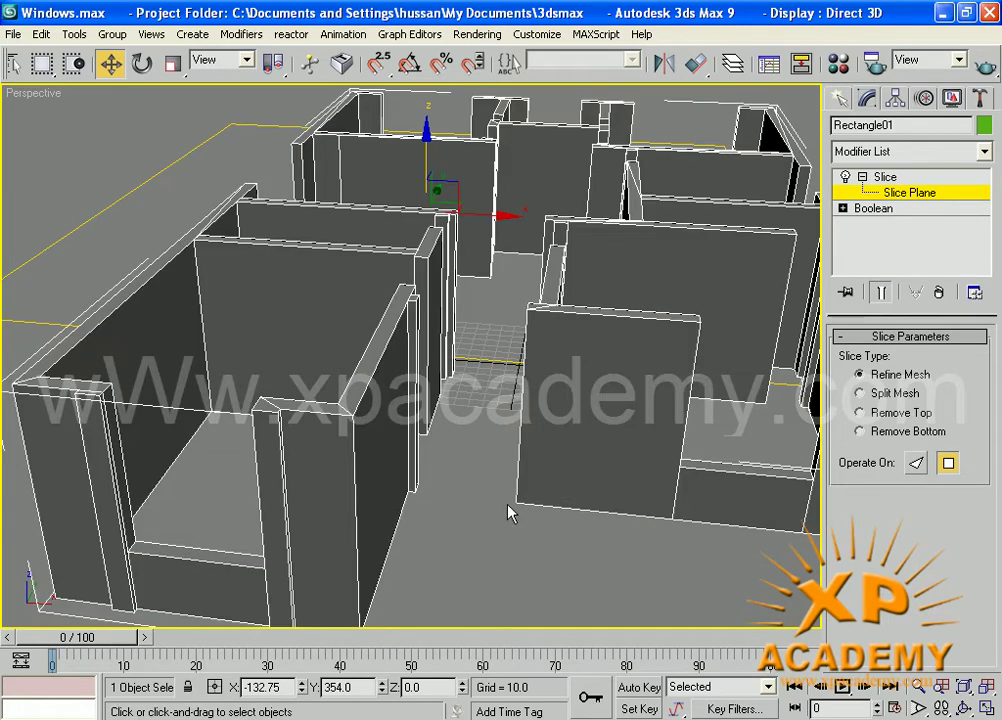
Raise the slice plane through the walls and set its Z position to 84.
left_click_drag(462, 687, 471, 602)
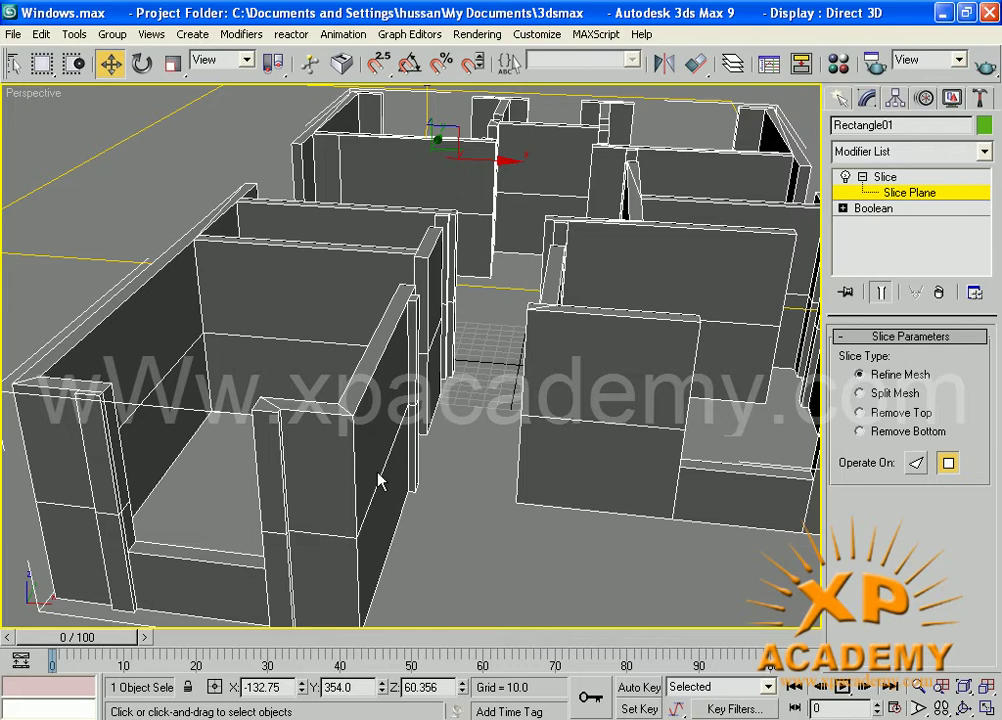
left_click_drag(460, 690, 467, 666)
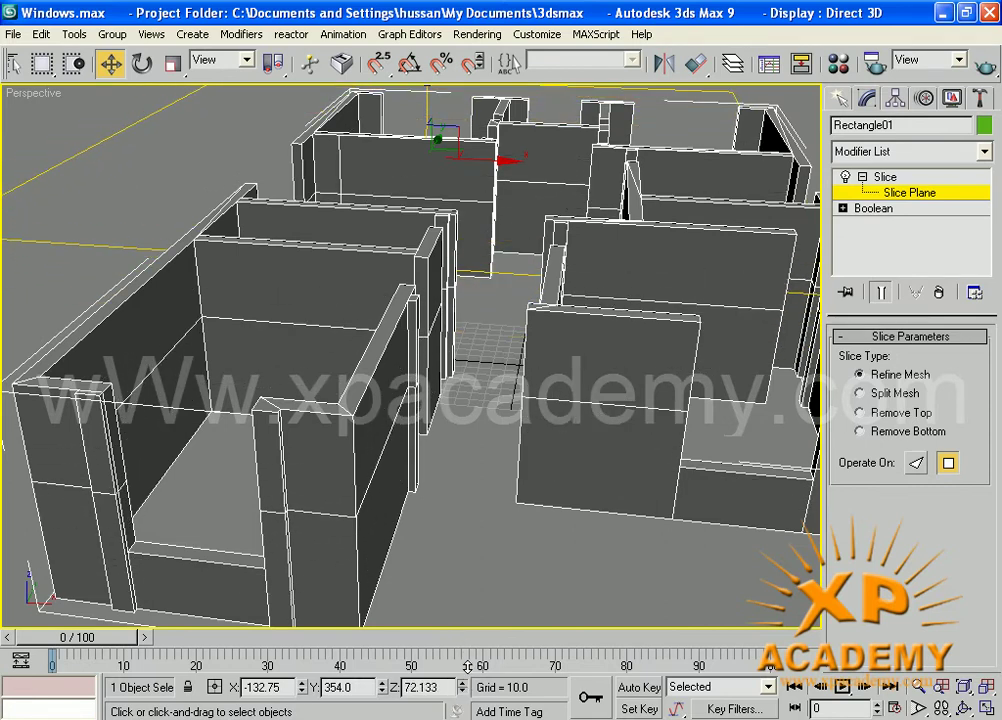
left_click_drag(467, 666, 467, 646)
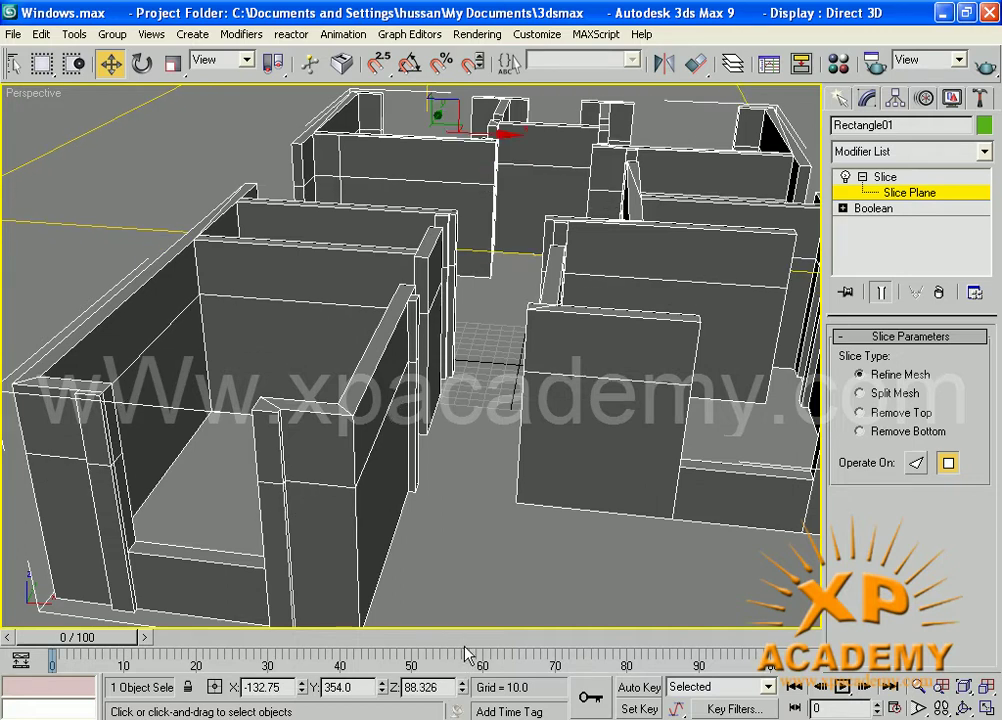
left_click_drag(436, 688, 380, 697)
type("7")
key("Return")
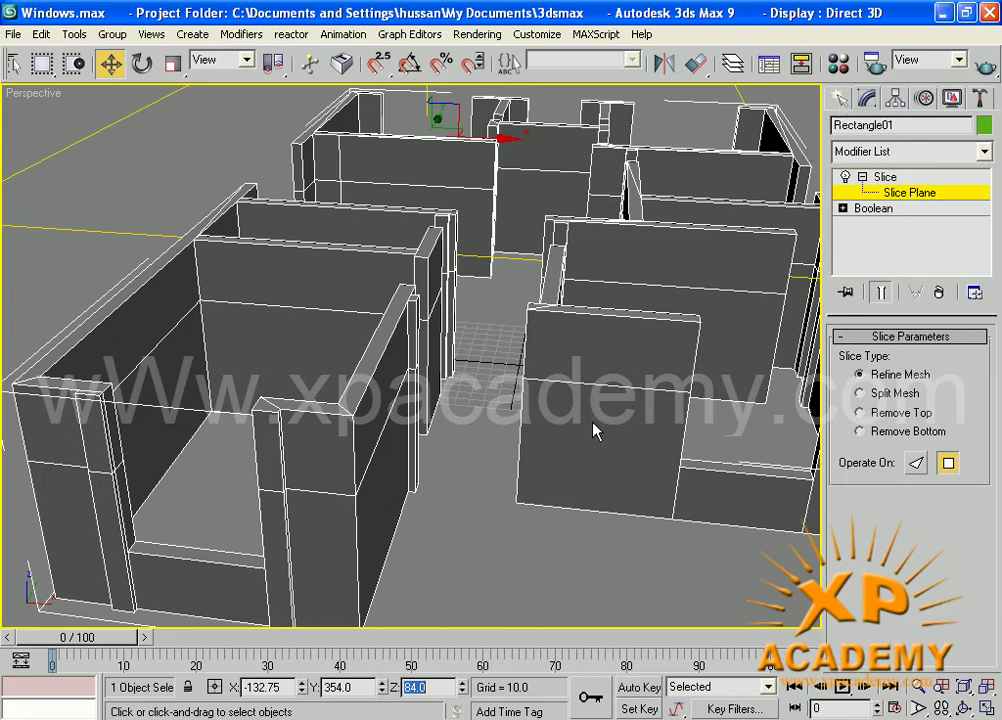
Return to the Slice modifier's top level and convert the sliced walls to an Editable Poly.
scroll(530, 442, "up", 3)
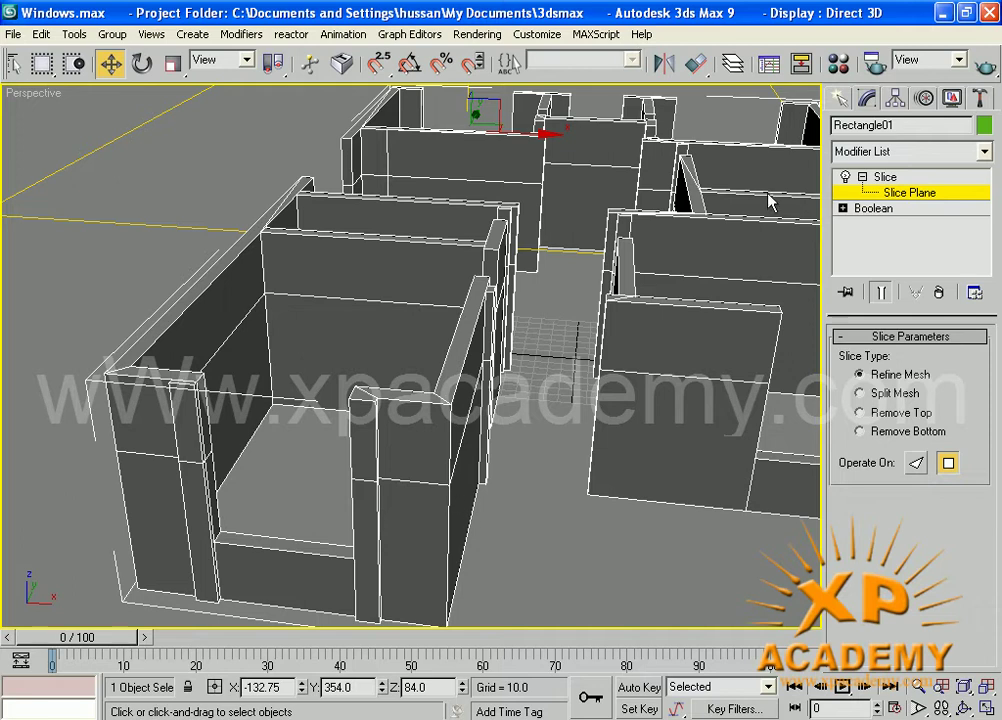
left_click(903, 176)
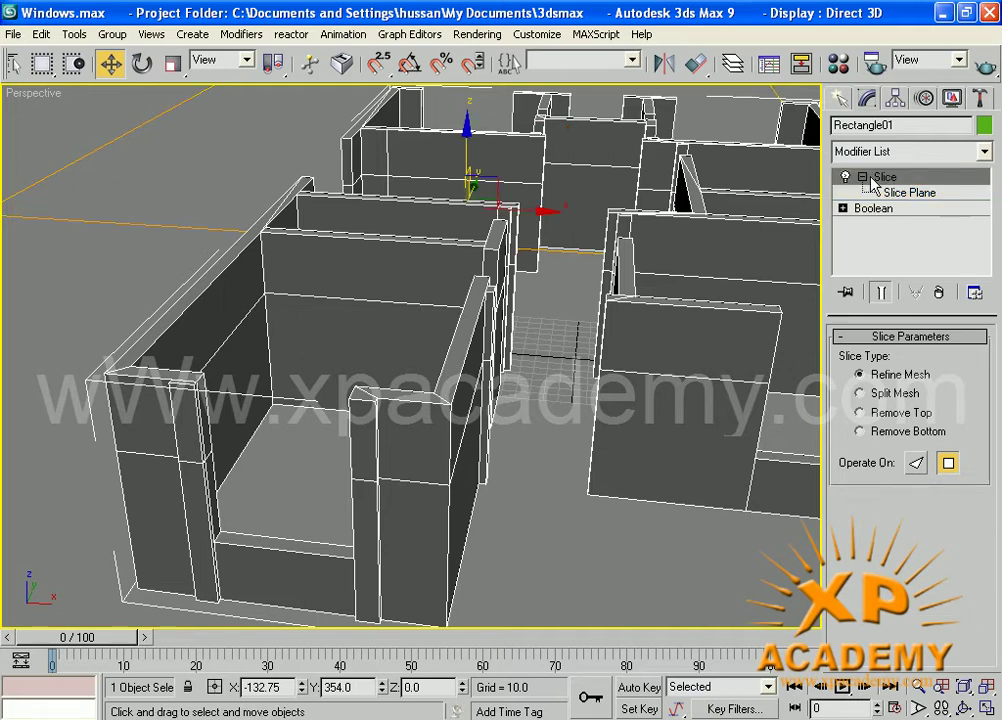
right_click(435, 498)
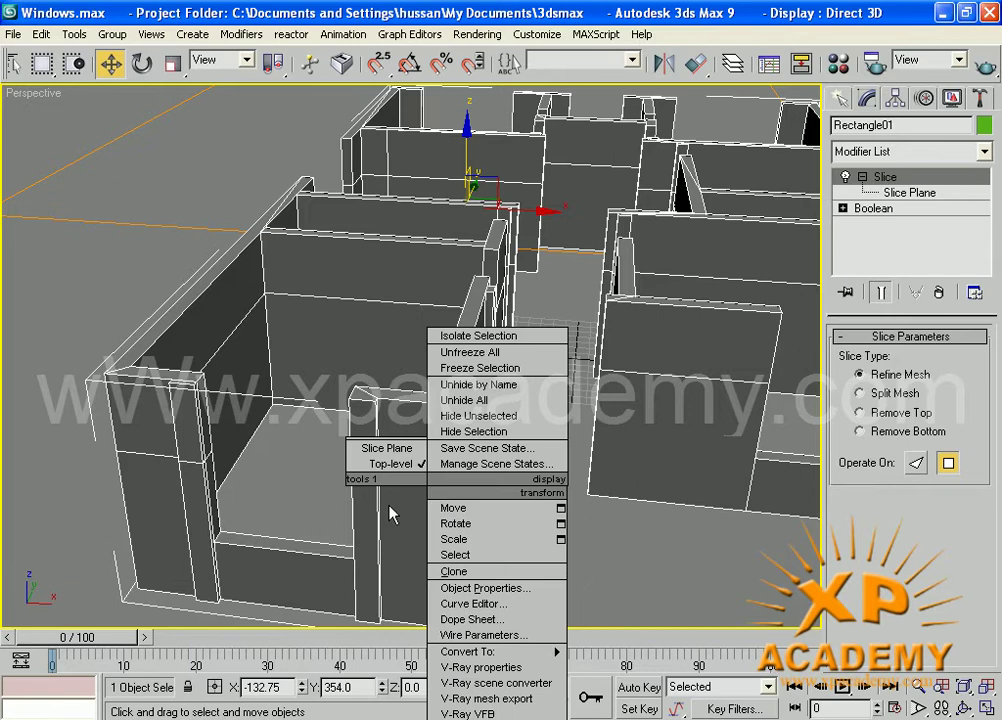
mouse_move(525, 651)
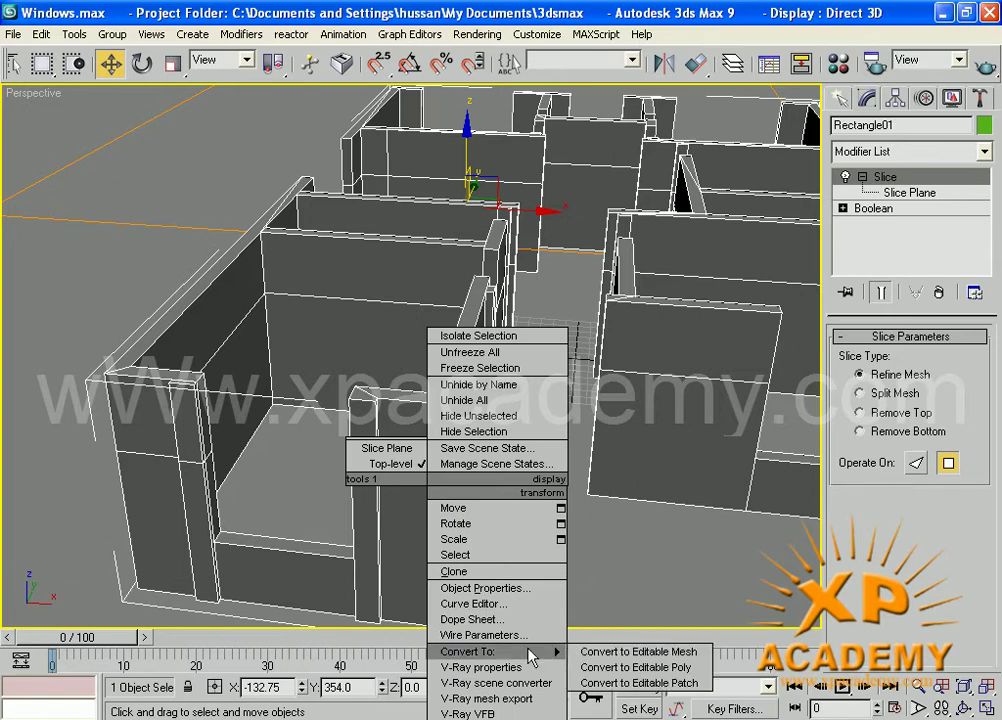
left_click(658, 667)
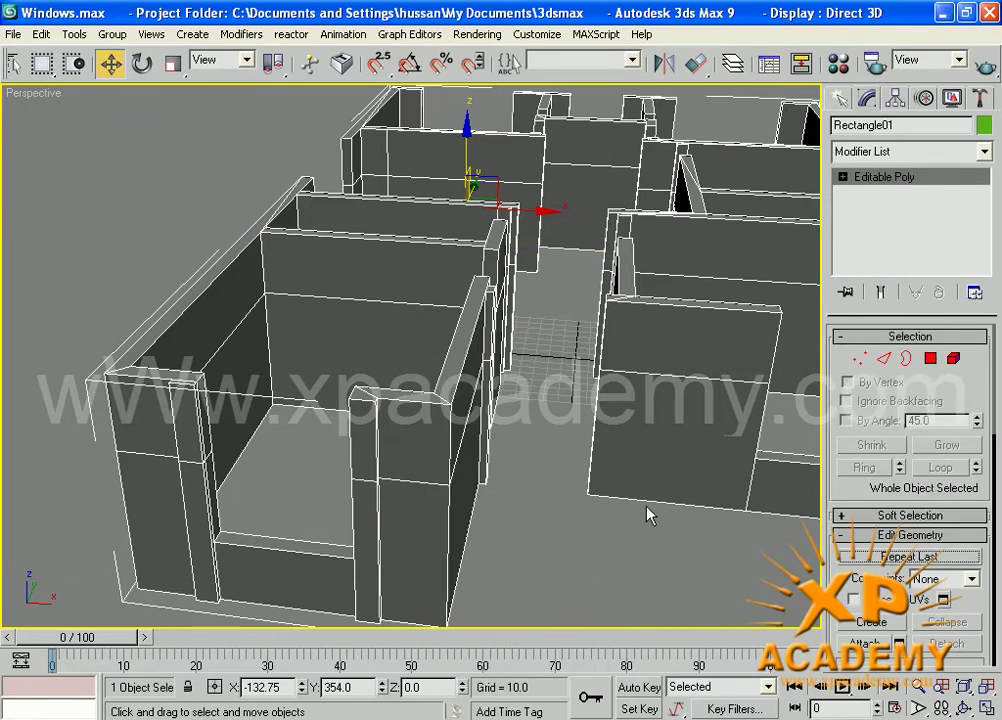
Examine the front room's window opening, its sill and the slice edges around it up close.
mouse_move(646, 507)
middle_mouse_down()
mouse_move(613, 503)
mouse_move(640, 508)
mouse_move(620, 517)
mouse_move(652, 517)
middle_mouse_up()
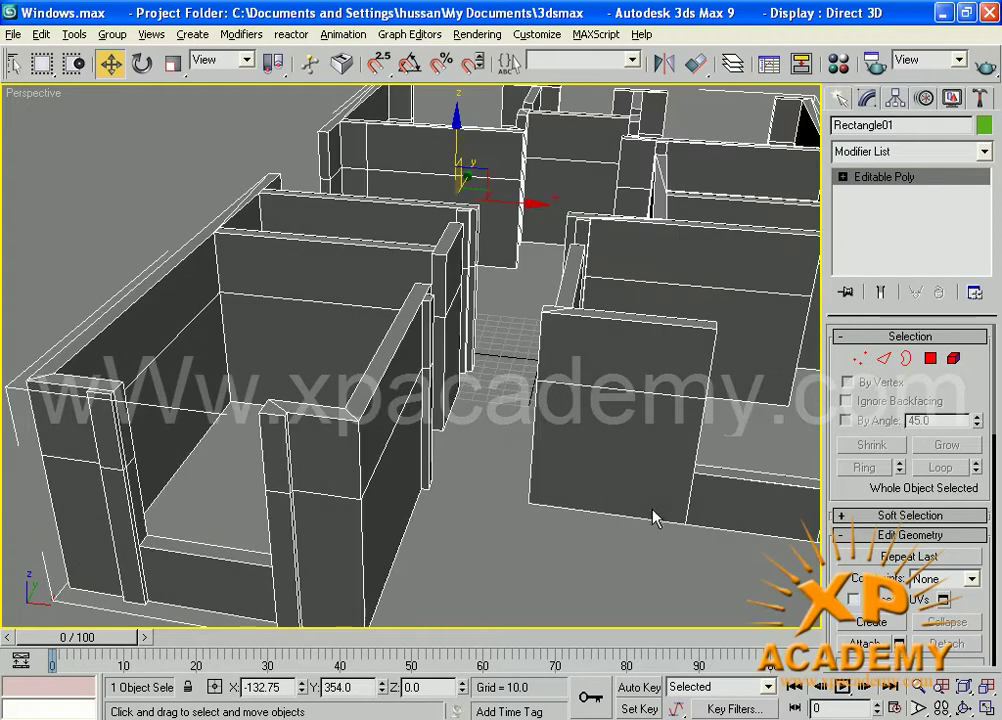
scroll(546, 449, "up", 3)
middle_click_drag(623, 476, 606, 305)
middle_click_drag(606, 403, 746, 398)
scroll(600, 403, "down", 3)
scroll(596, 409, "up", 1)
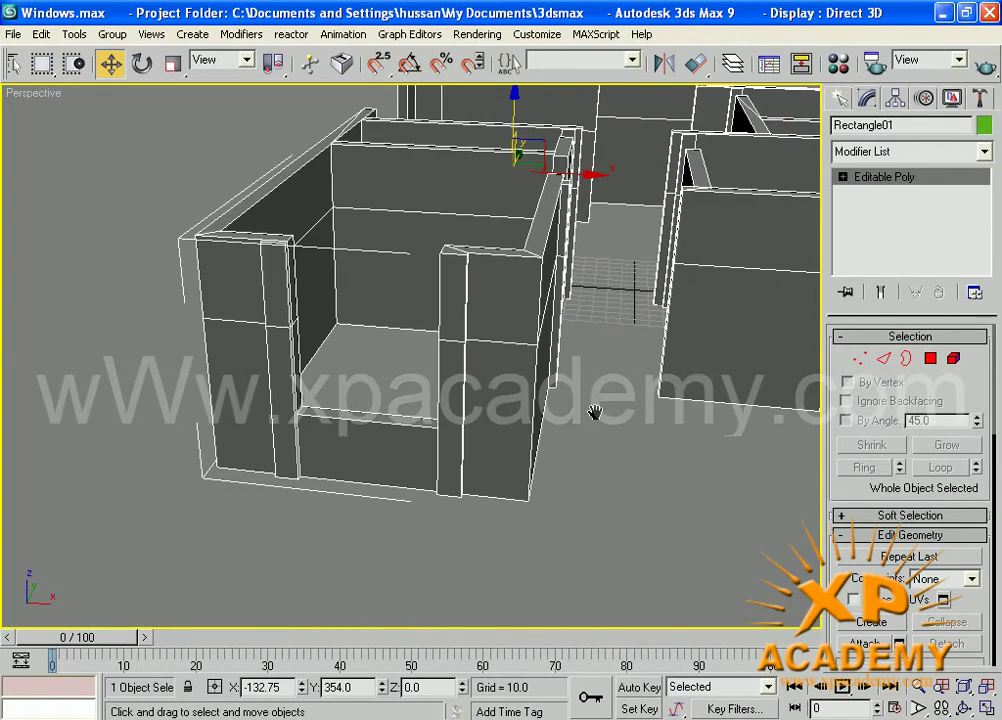
scroll(347, 409, "up", 4)
middle_click_drag(474, 447, 517, 427)
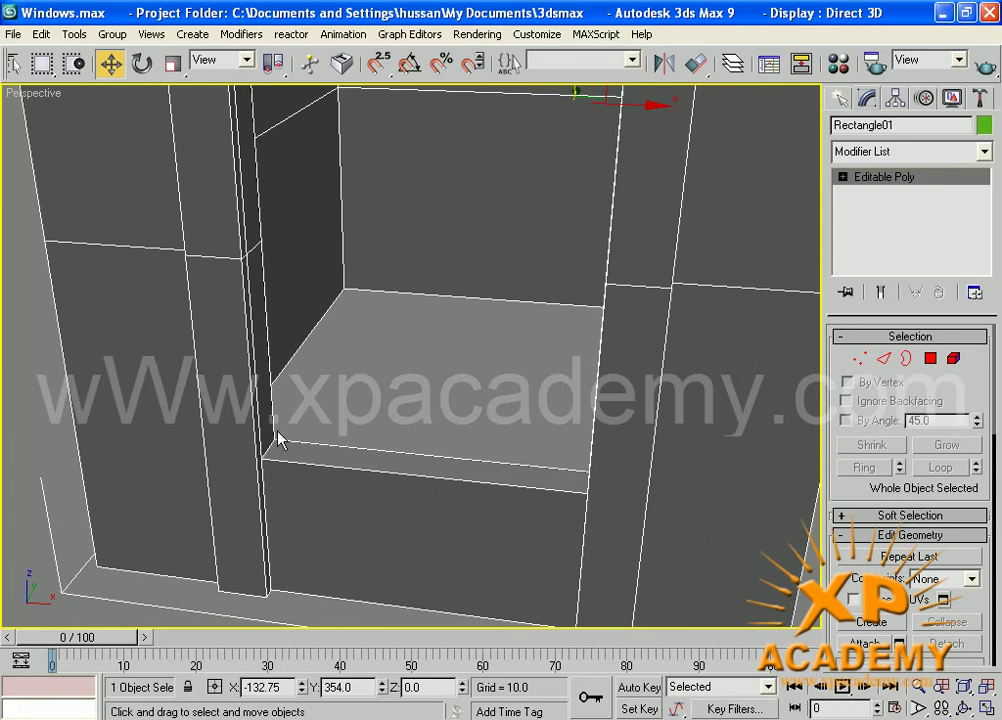
scroll(530, 407, "down", 10)
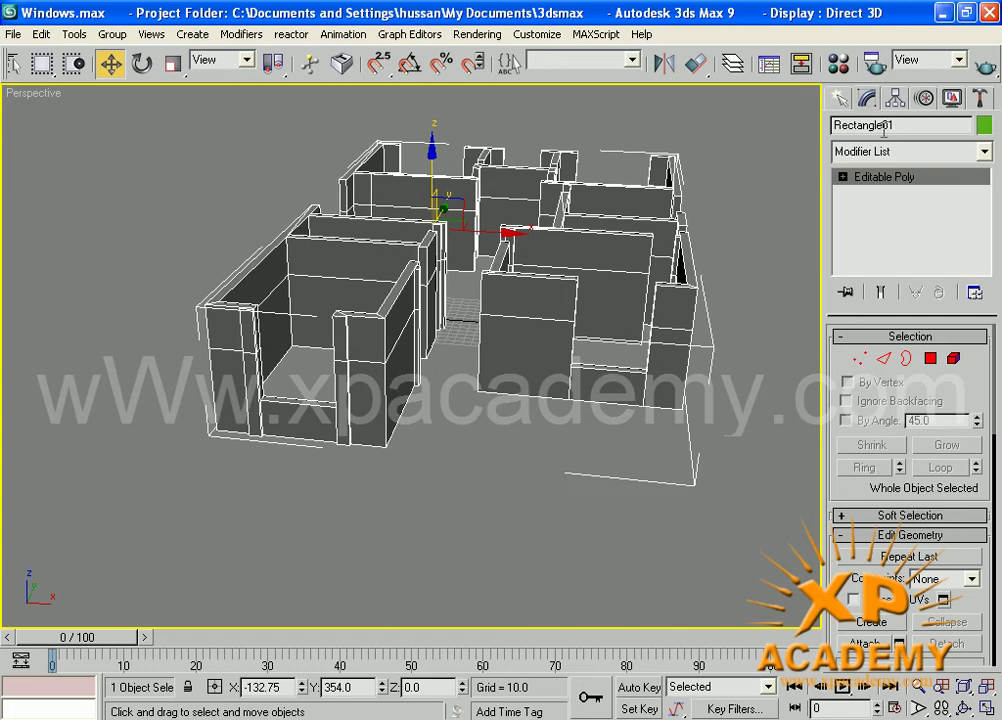
Measure with a Tape helper, using 2.5D snap, from the front window sill's corner up to the slice edge.
left_click(839, 98)
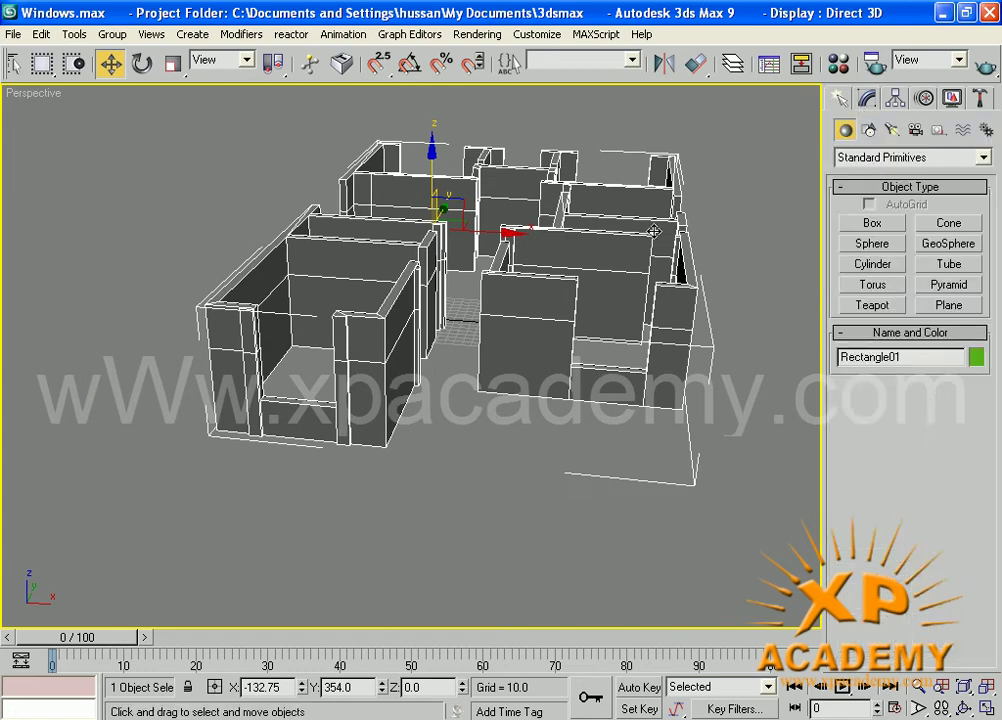
left_click(985, 136)
left_click(963, 131)
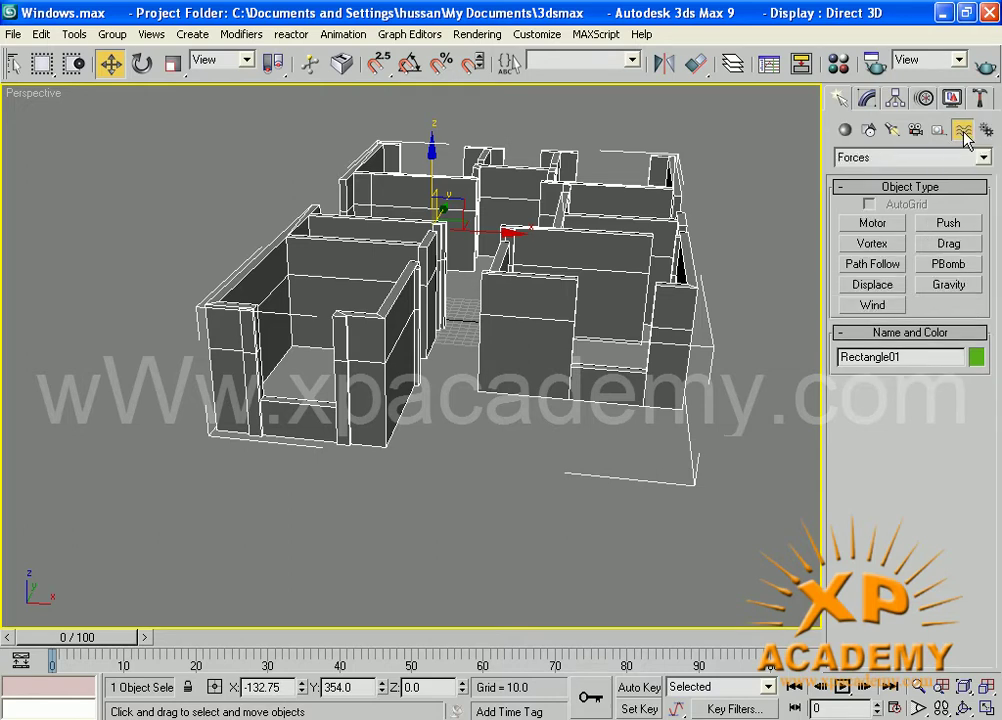
left_click(939, 131)
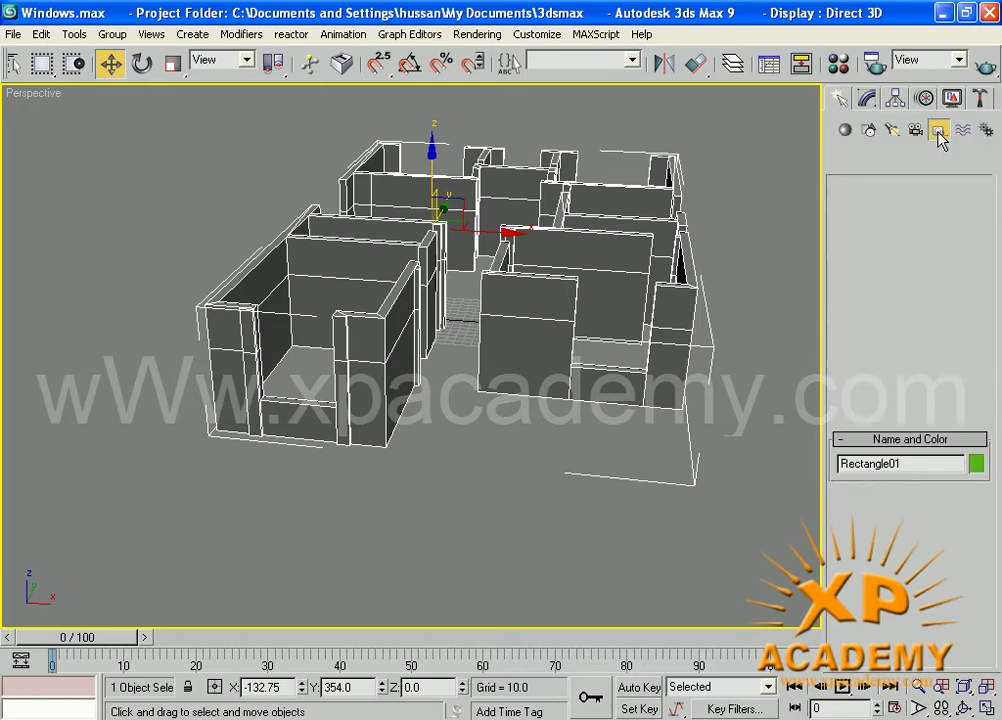
left_click(873, 285)
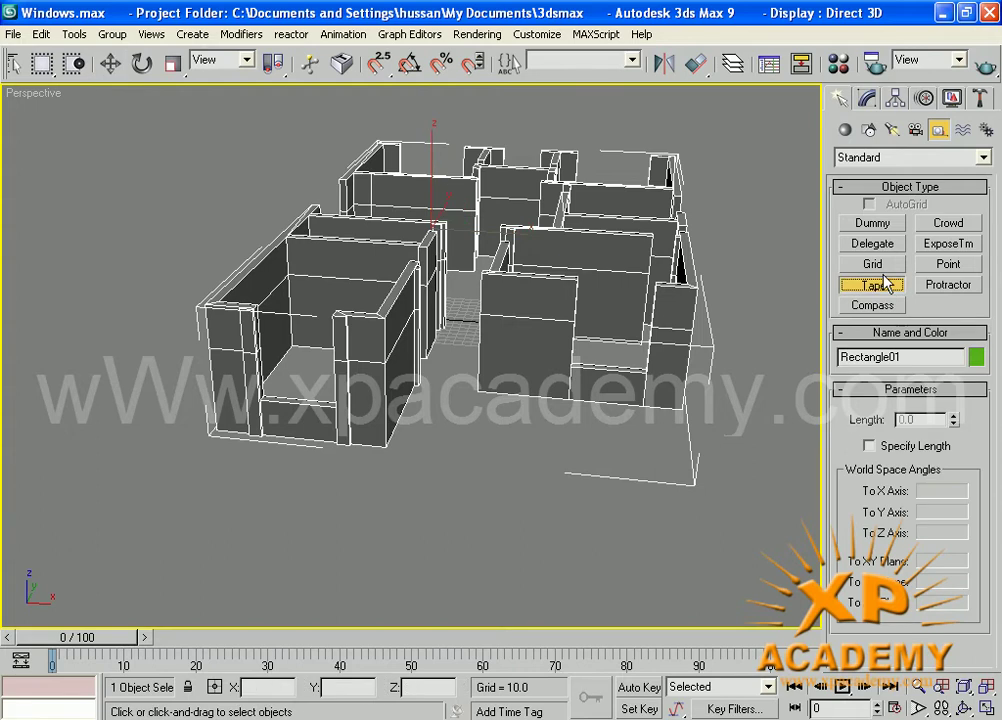
middle_click_drag(435, 333, 600, 308)
scroll(380, 403, "up", 5)
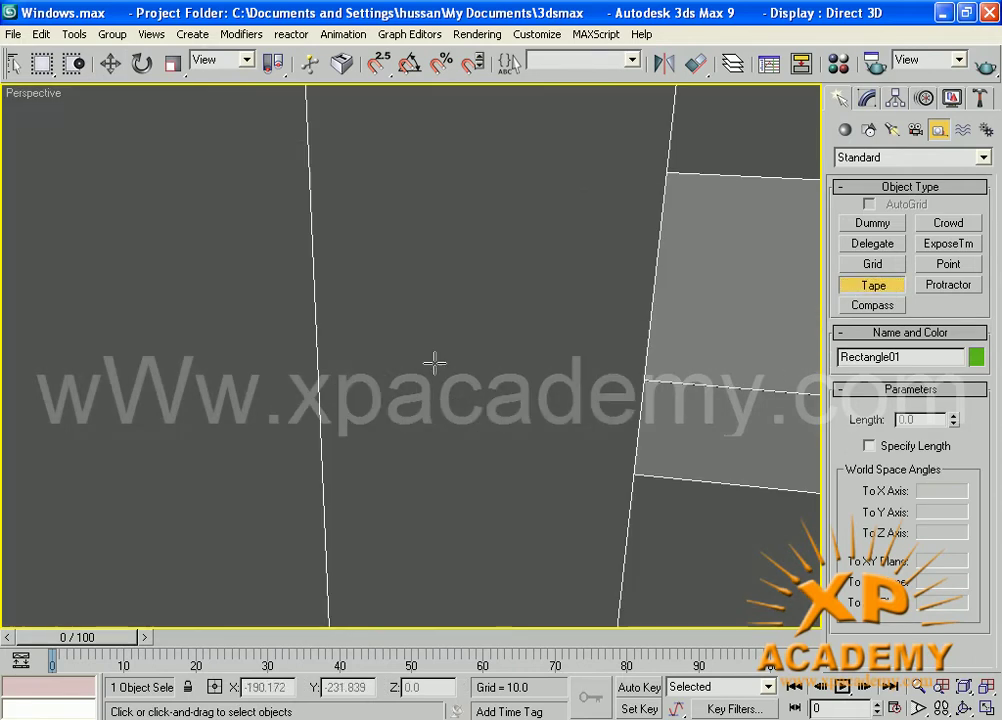
middle_click_drag(577, 416, 520, 413)
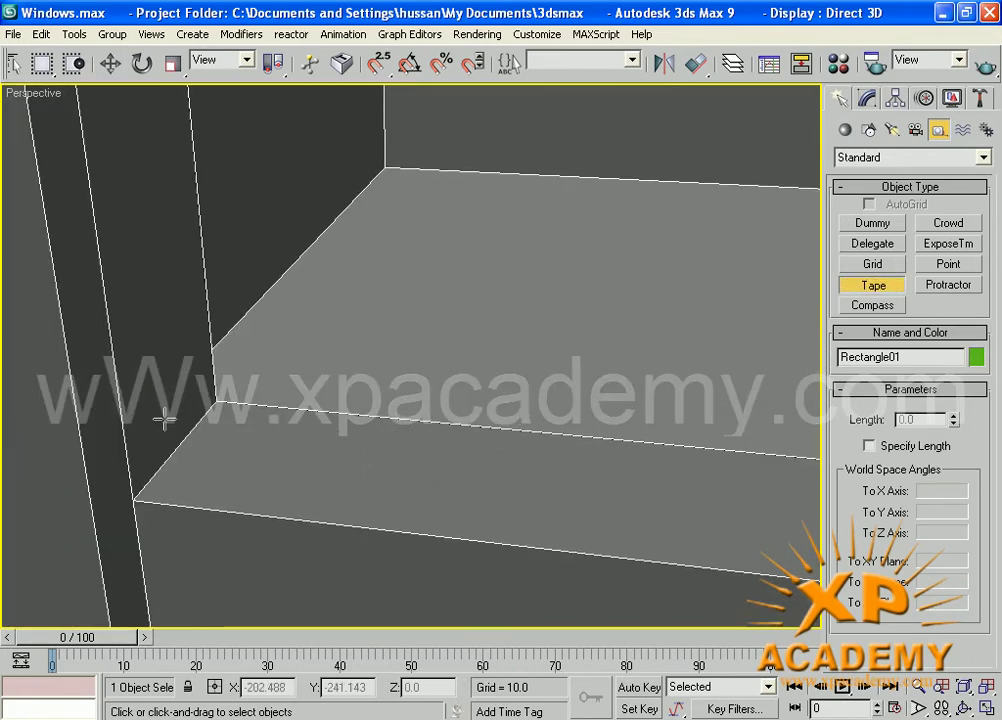
left_click(378, 63)
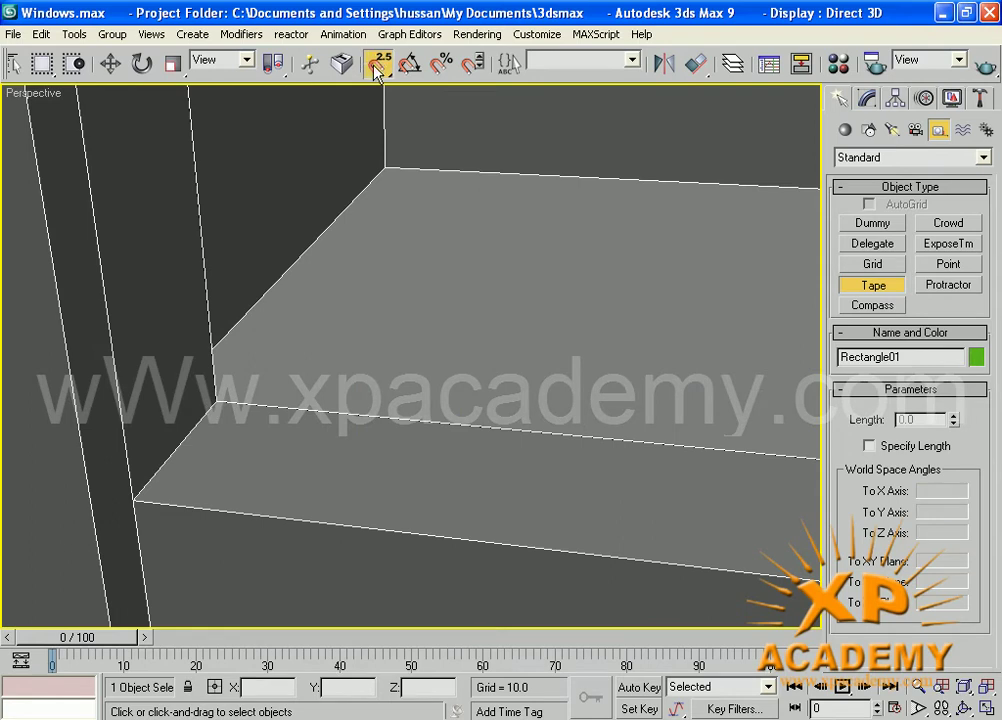
scroll(246, 282, "down", 5)
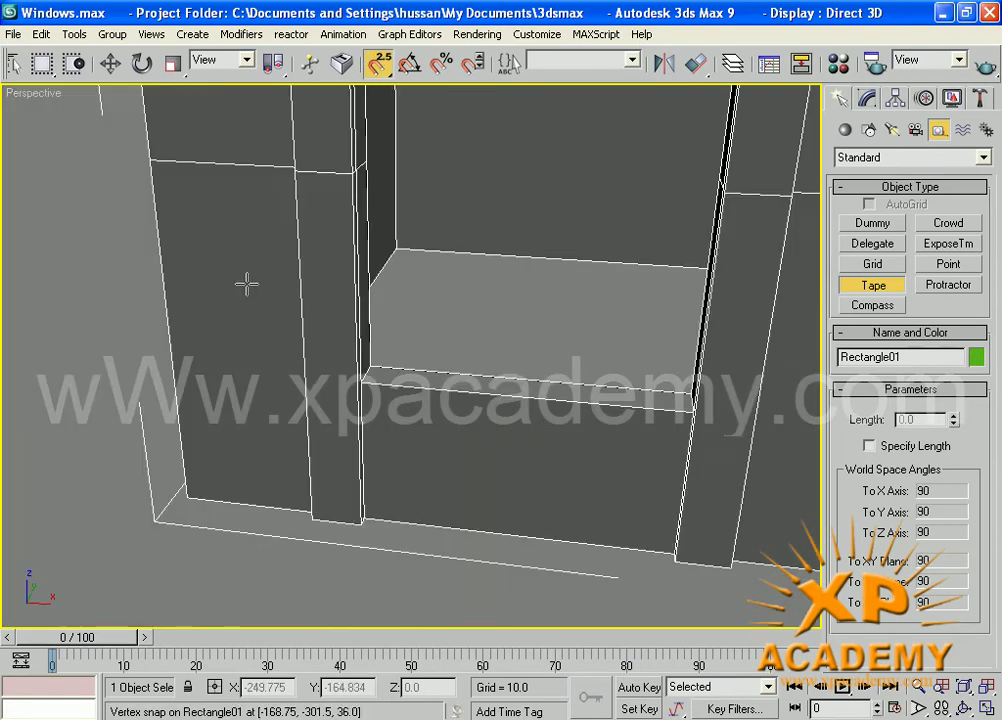
left_click(370, 364)
left_click_drag(370, 364, 366, 161)
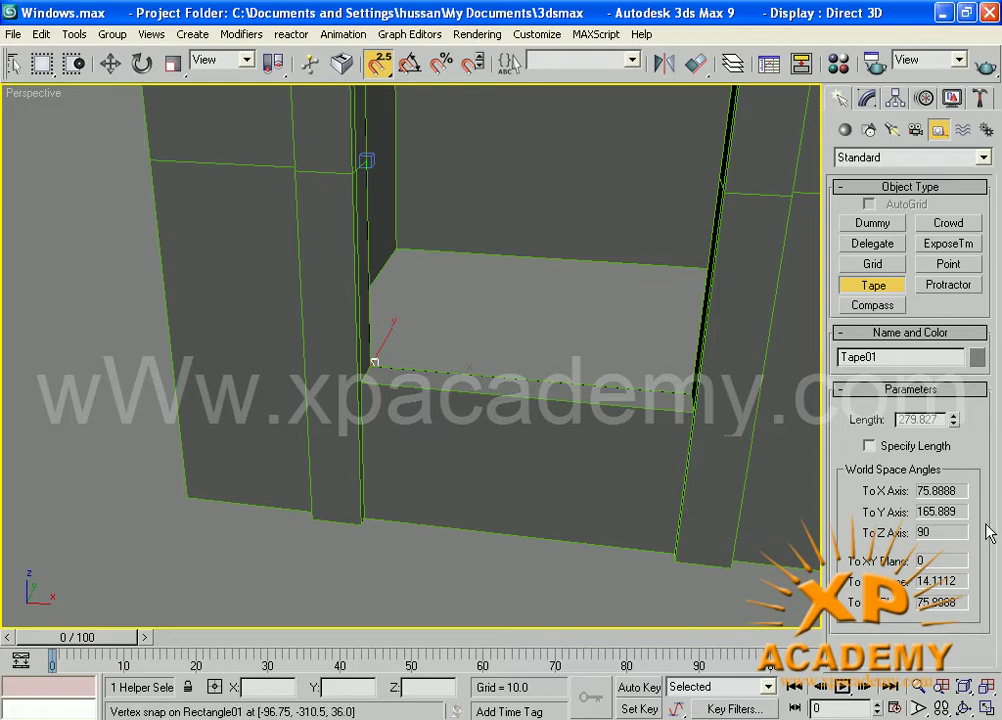
Measure the front window opening's width with a second Tape helper along the sill's outer edge and leave the Tape tool.
middle_click_drag(644, 362, 627, 396, "alt")
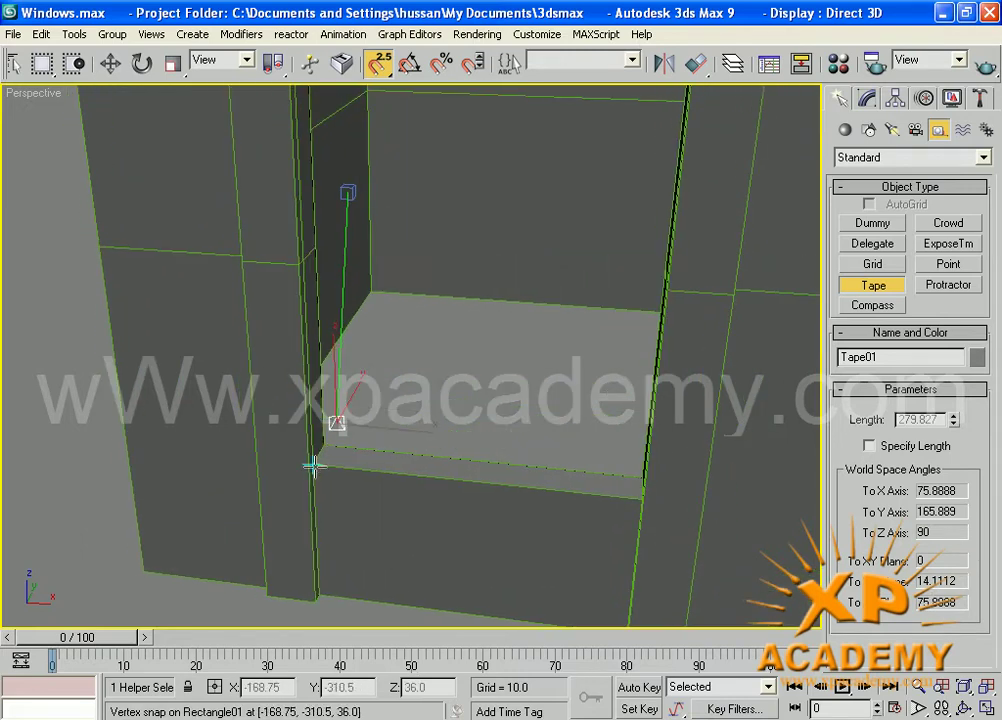
left_click_drag(318, 464, 641, 498)
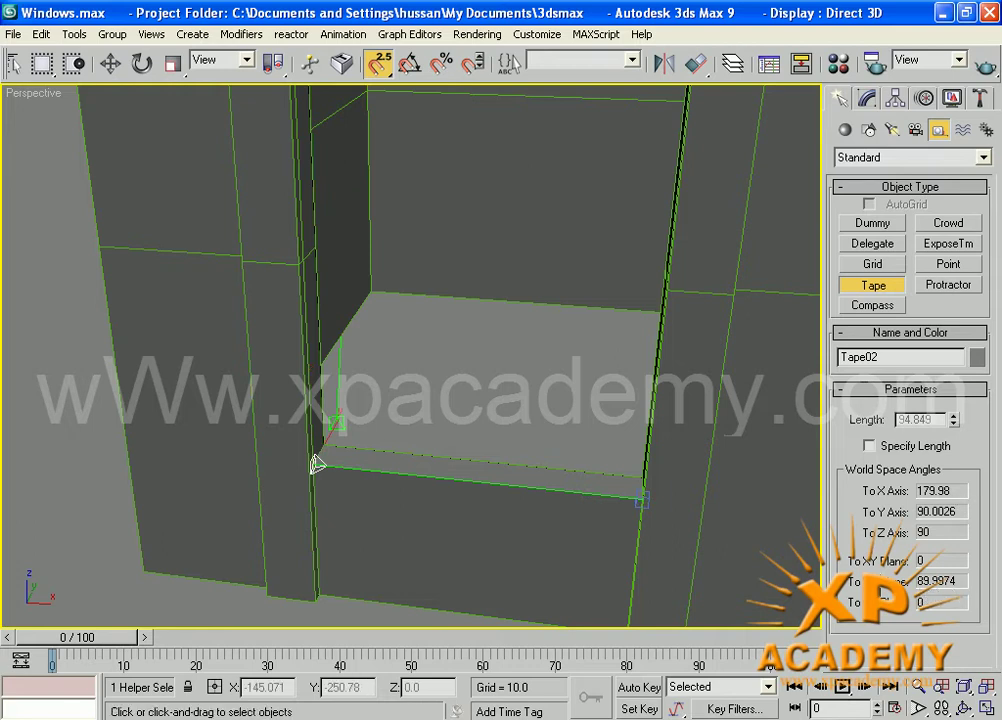
middle_click_drag(415, 412, 413, 450)
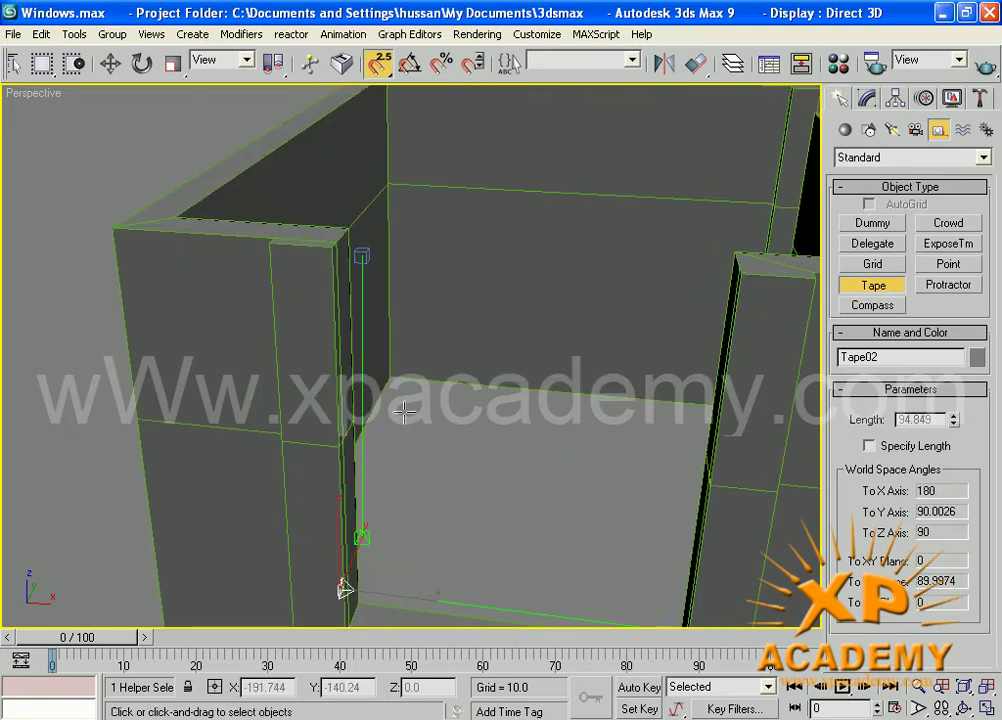
key("w")
Select the house walls for modifying, enter the Editable Poly's Polygon level and clear the existing polygon selection.
middle_click_drag(503, 470, 437, 409, "alt")
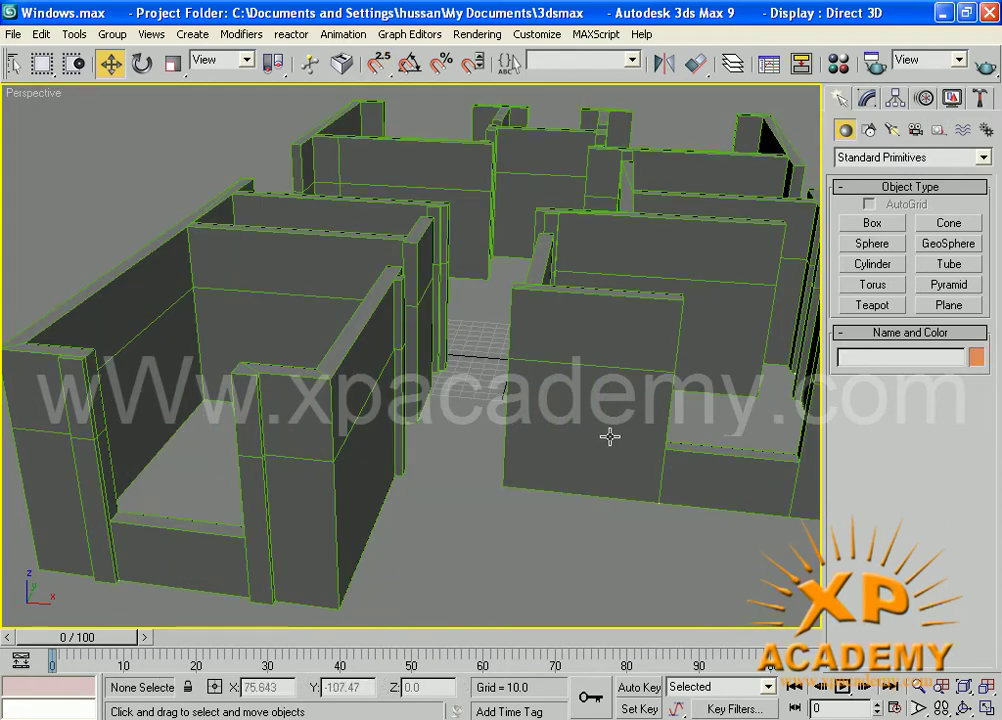
middle_click_drag(608, 436, 584, 460)
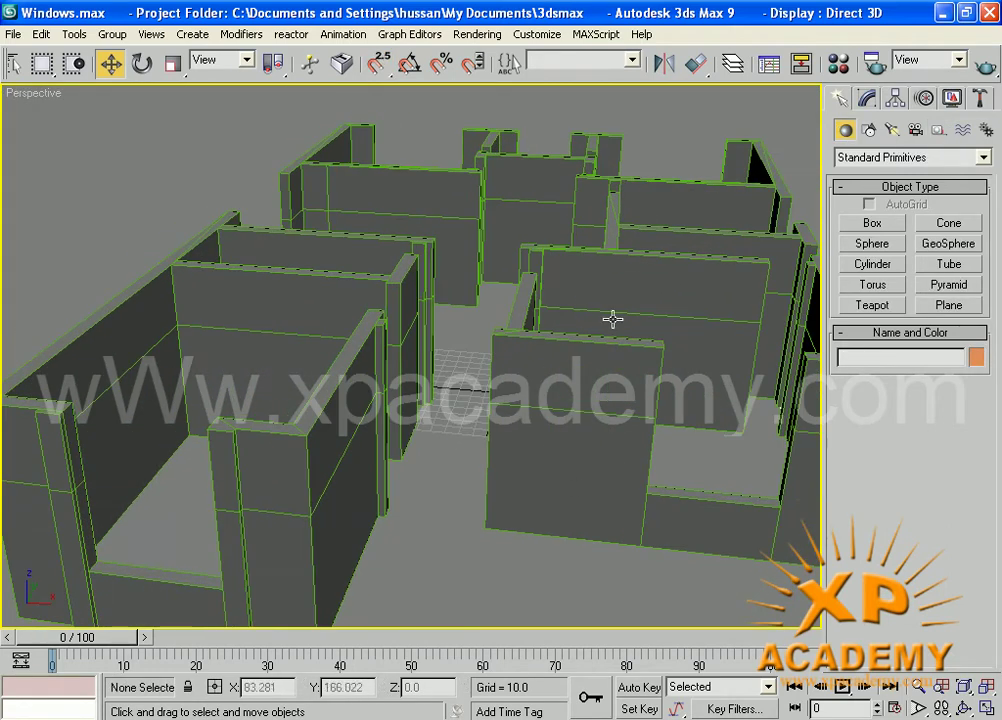
middle_click_drag(508, 432, 575, 346)
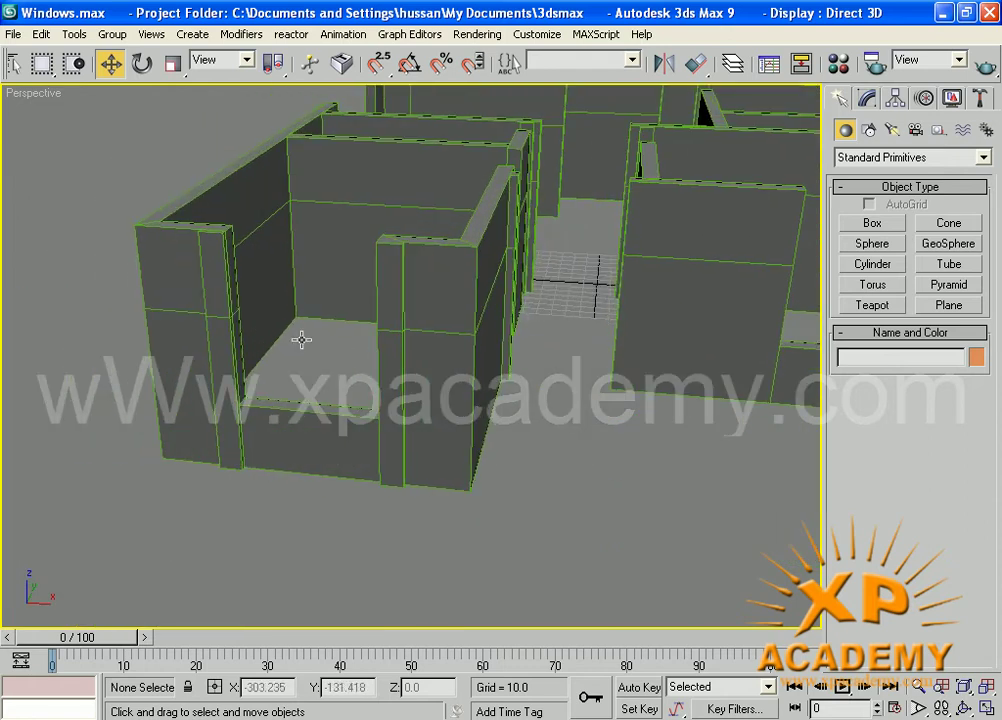
scroll(264, 293, "up", 5)
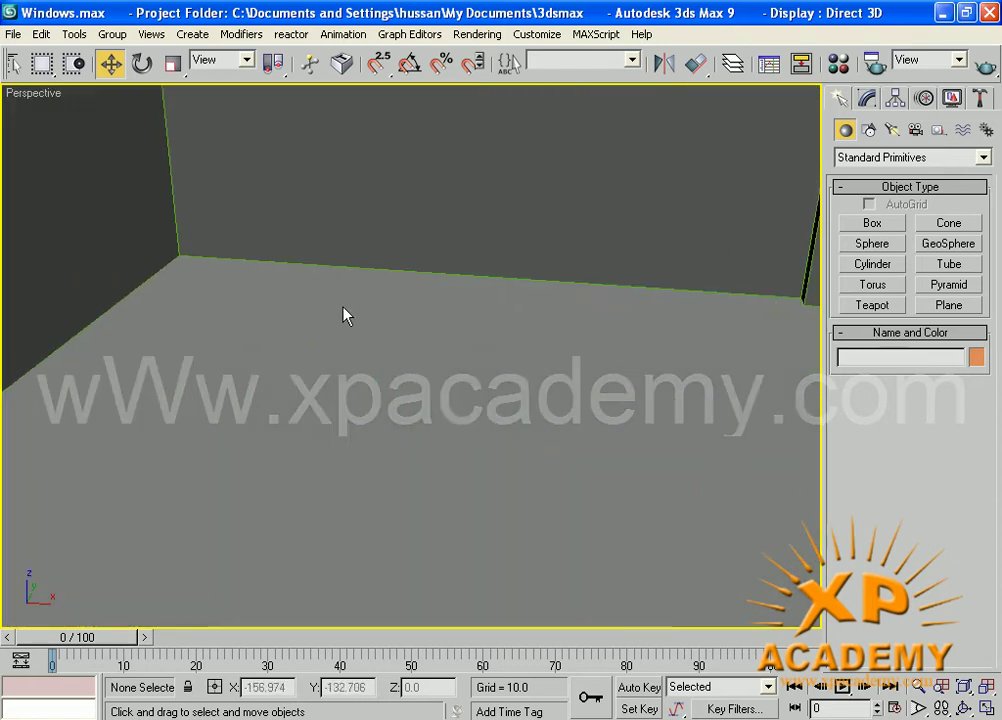
scroll(343, 316, "down", 5)
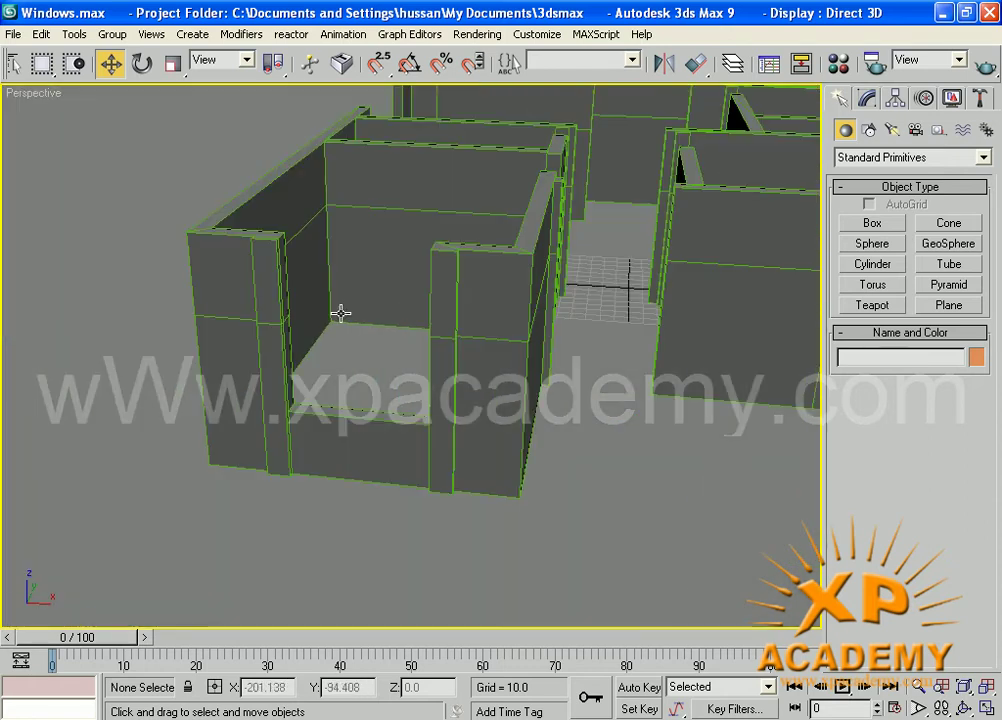
left_click(868, 98)
left_click(464, 313)
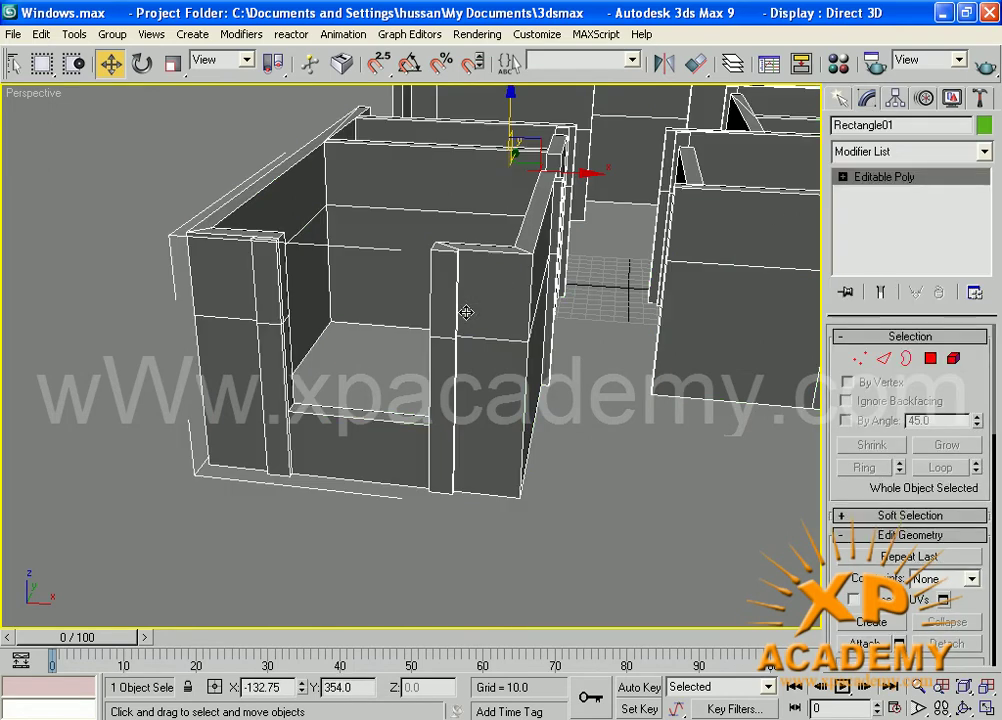
left_click(930, 360)
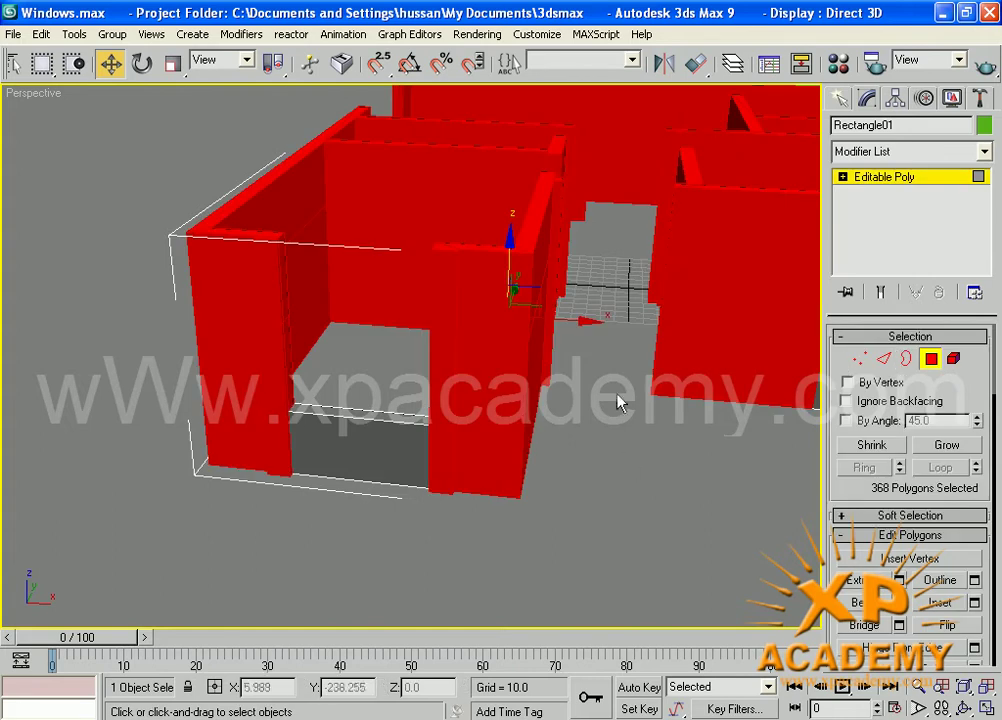
left_click(560, 498)
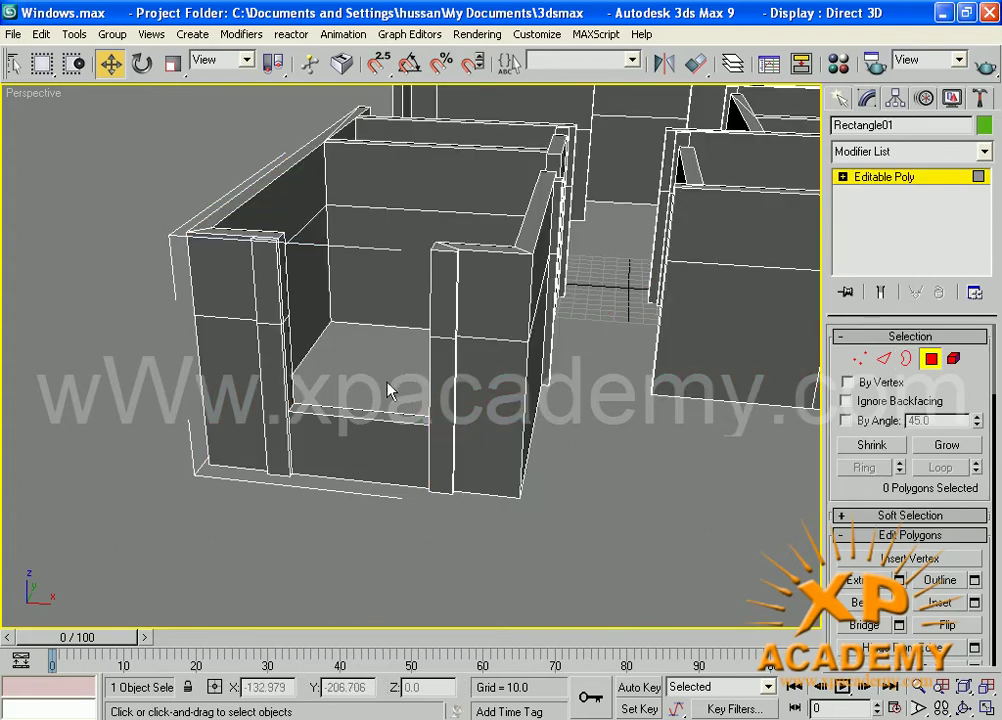
Bridge the two facing upper wall-end polygons above the slice line across the front entrance opening.
middle_click_drag(408, 396, 465, 333, "alt")
left_click(368, 365)
scroll(385, 432, "up", 3)
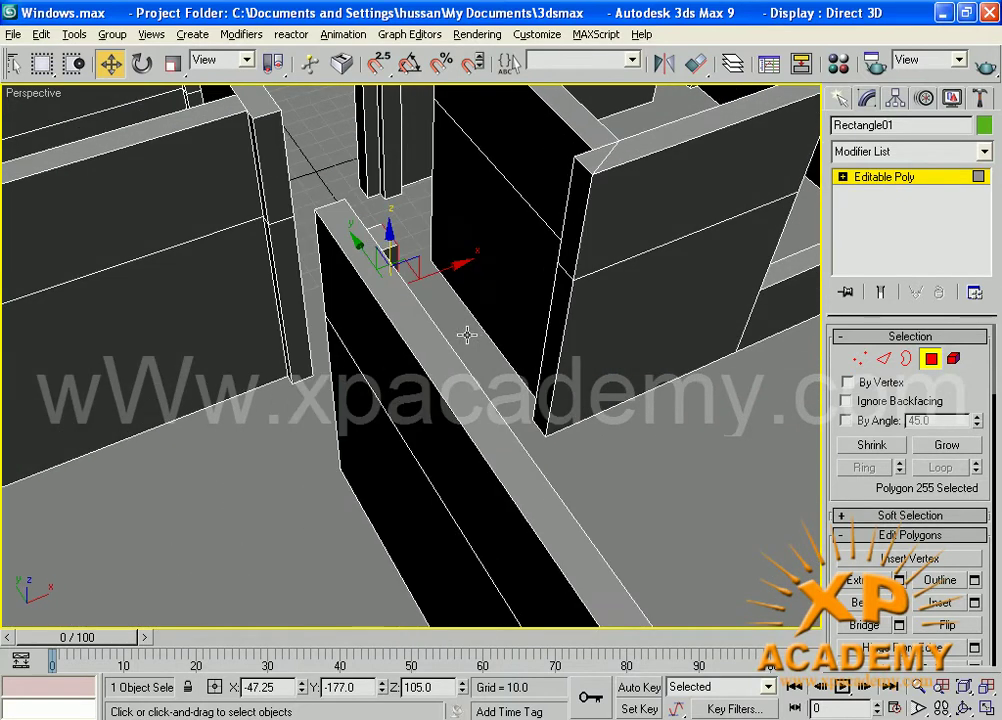
left_click(574, 208, "ctrl")
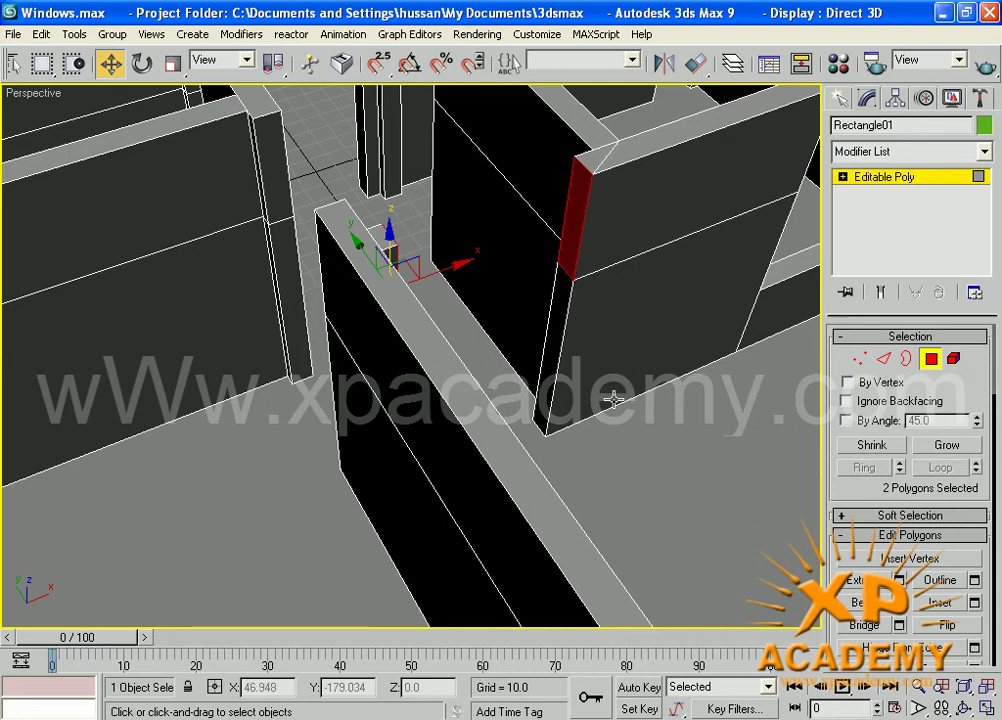
left_click_drag(858, 478, 857, 361)
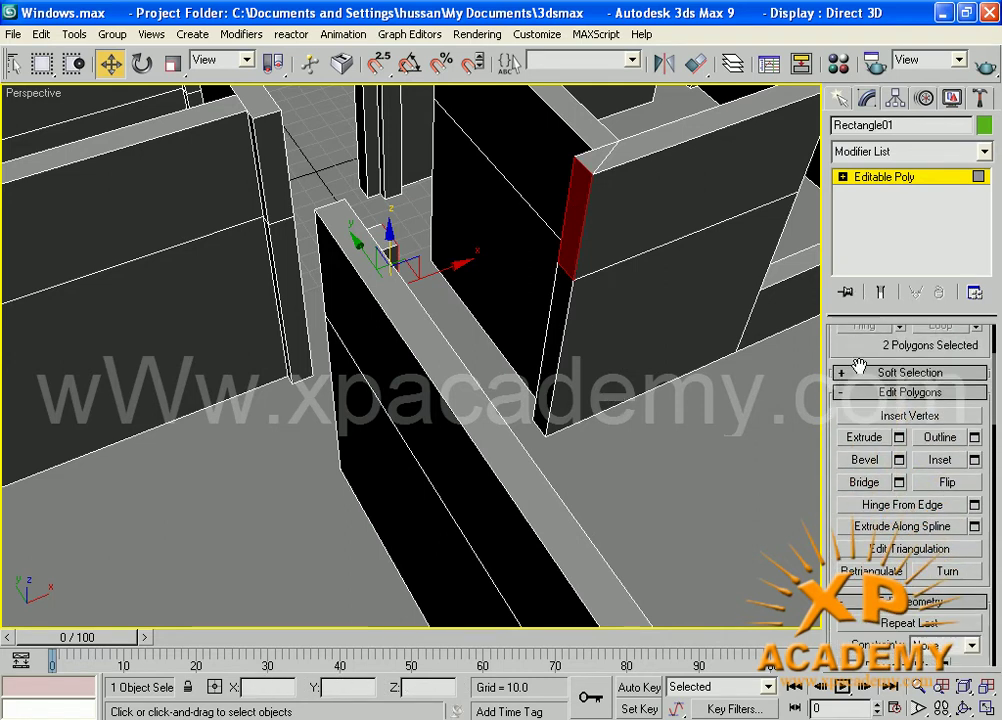
left_click(866, 484)
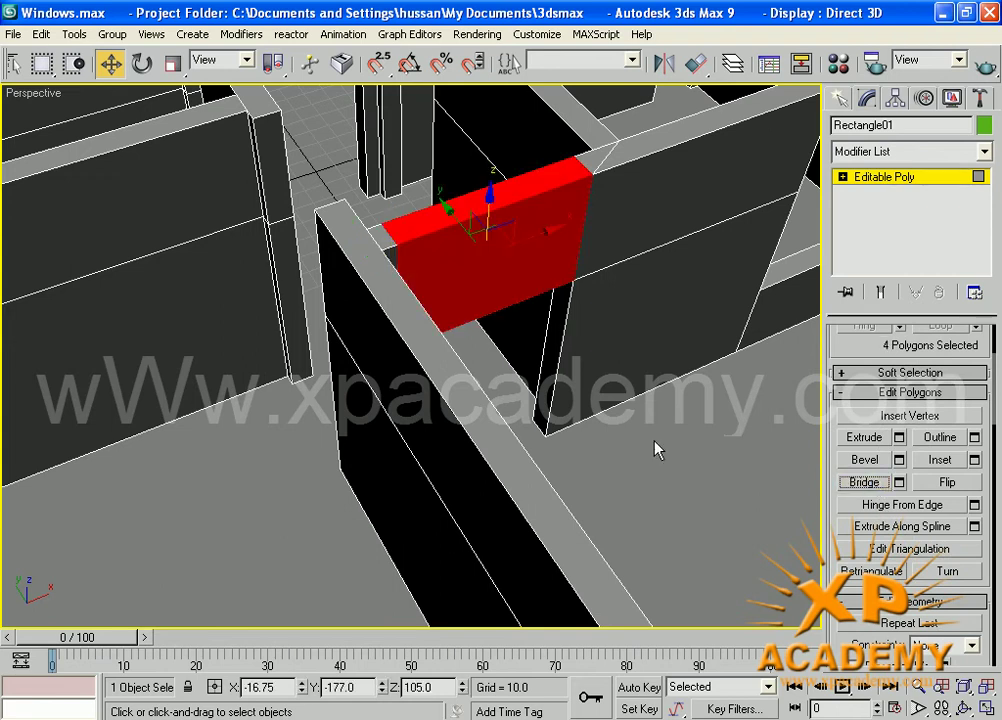
Bridge the facing upper polygons across the front window opening in the room on the +X side of the entrance.
middle_click_drag(657, 450, 548, 444)
scroll(583, 414, "down", 3)
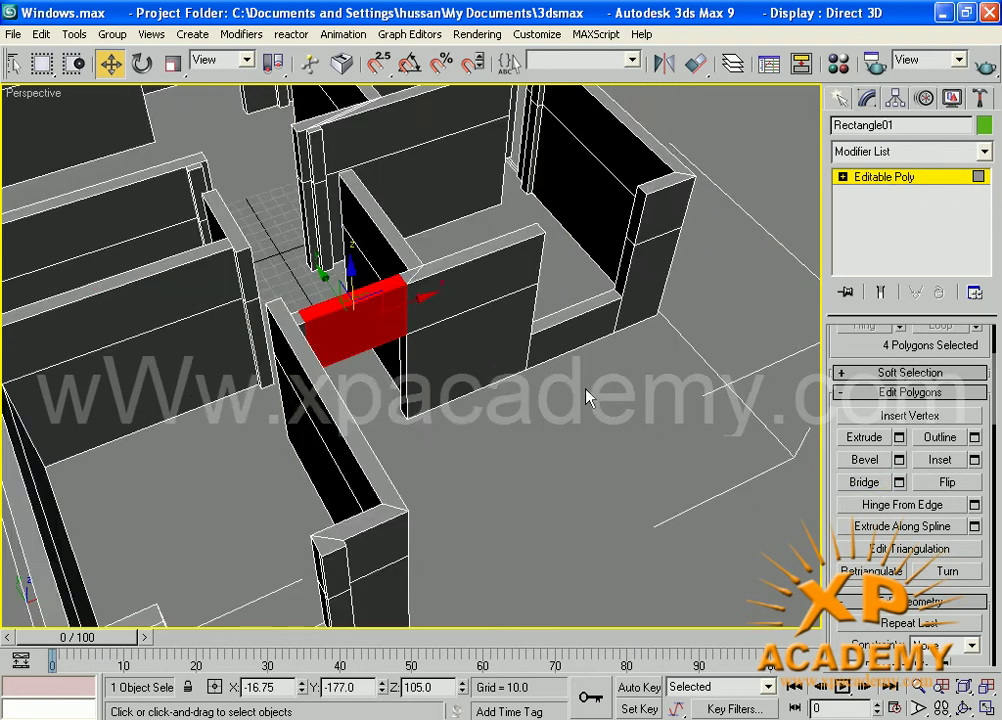
middle_click_drag(586, 389, 470, 420)
scroll(472, 420, "up", 3)
left_click(559, 215)
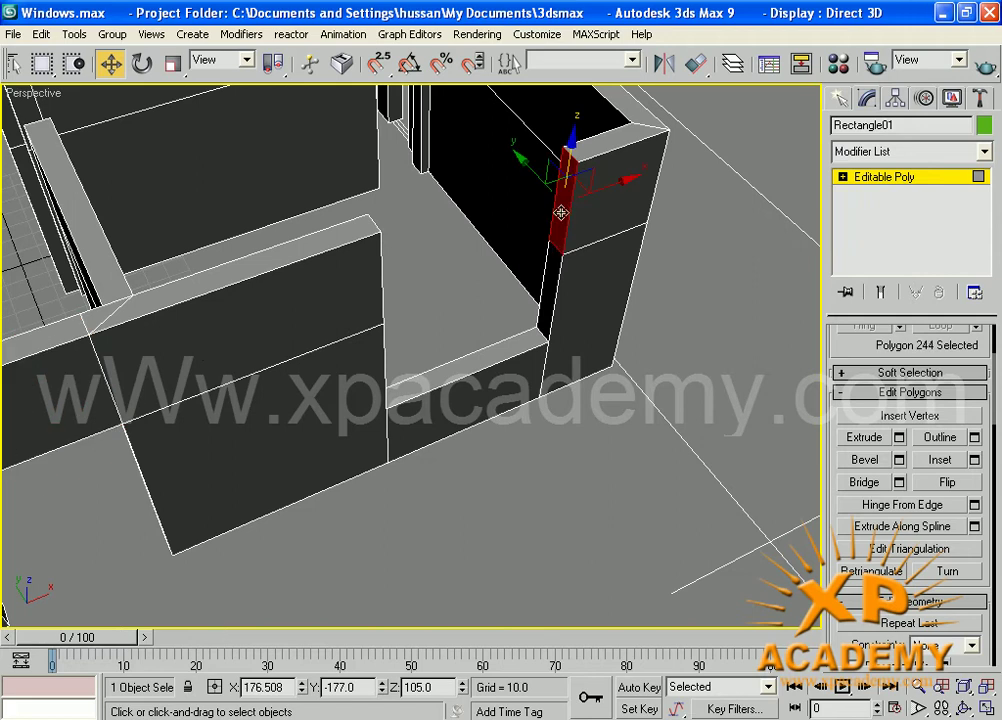
middle_click_drag(551, 228, 262, 307, "alt")
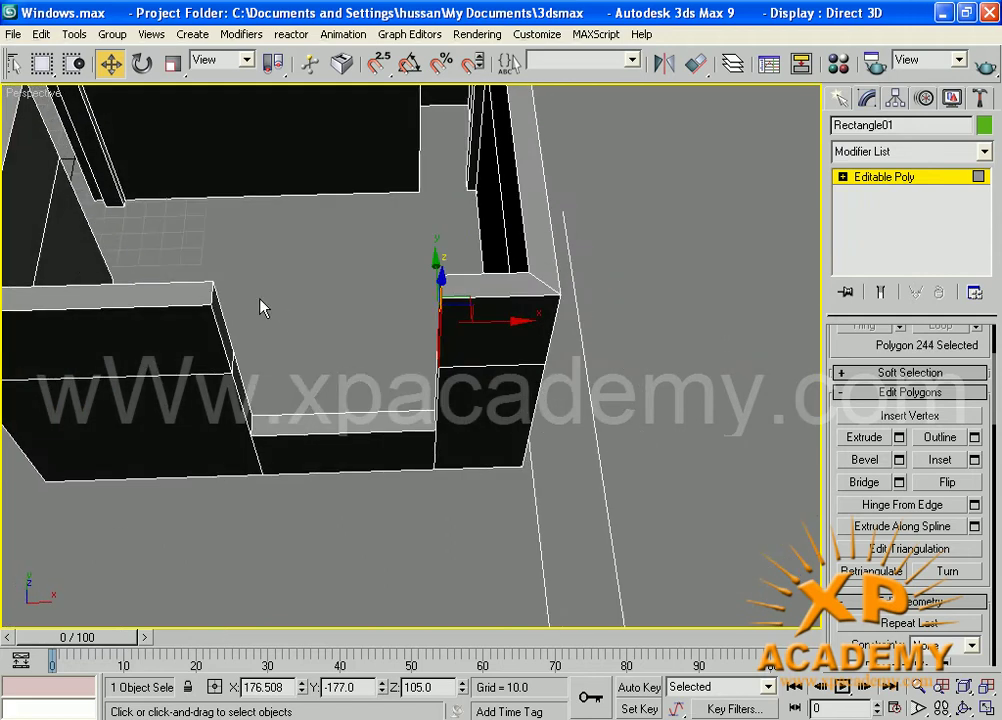
left_click(226, 337, "ctrl")
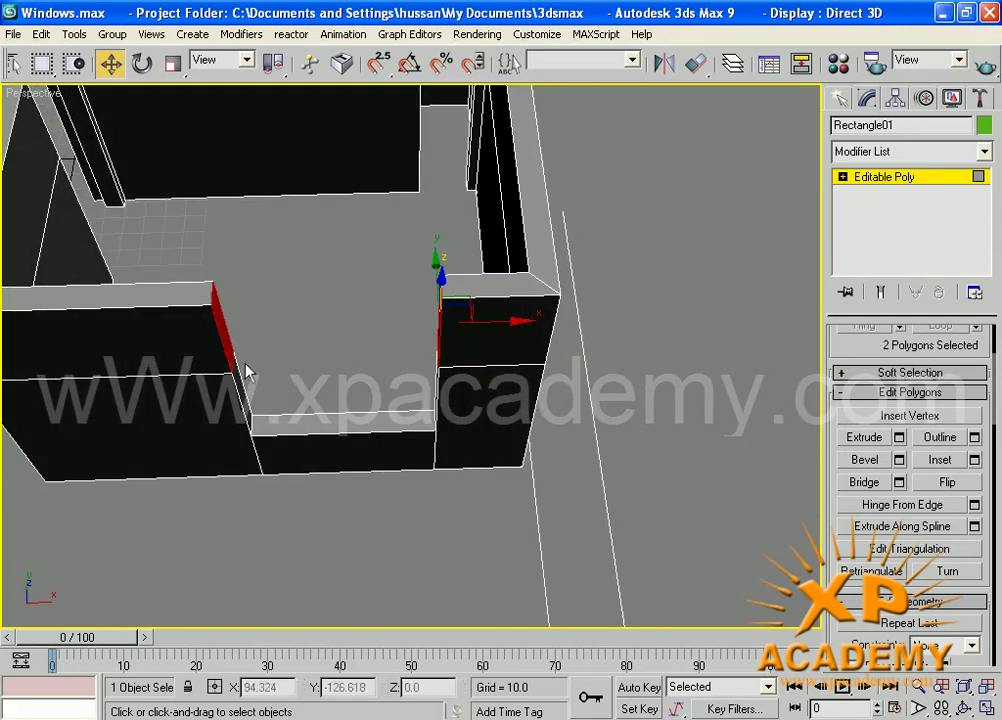
left_click(864, 482)
Bridge the facing upper polygons over the interior doorway between the entrance hall and the front room on its +X side.
middle_click_drag(301, 264, 292, 445)
middle_click_drag(325, 340, 510, 350)
left_click(347, 315)
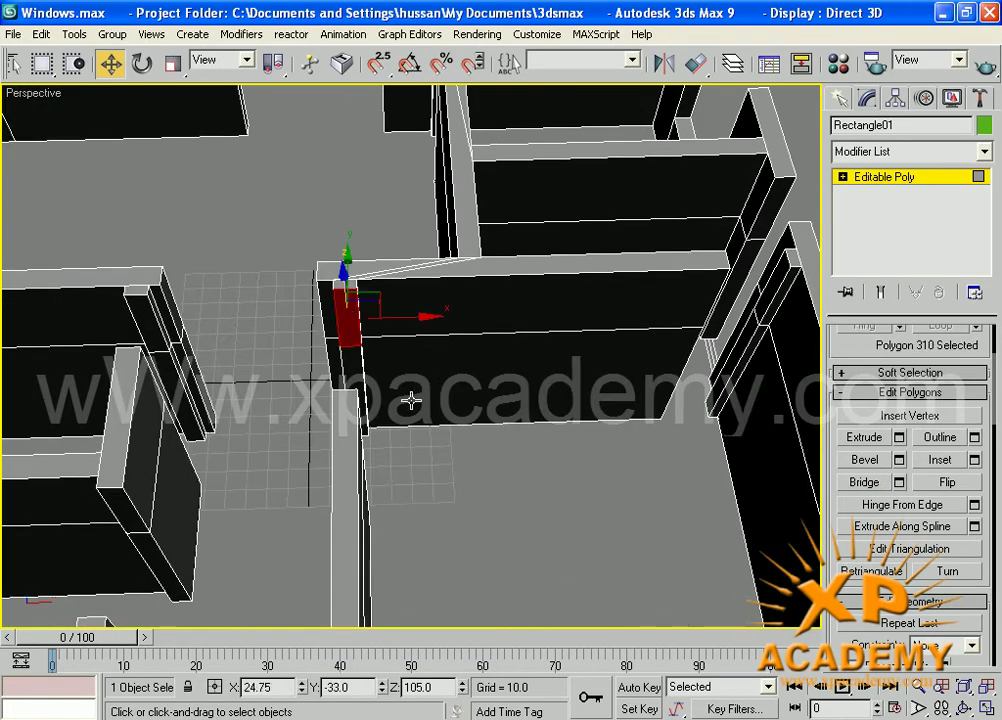
middle_click_drag(384, 407, 140, 385, "alt")
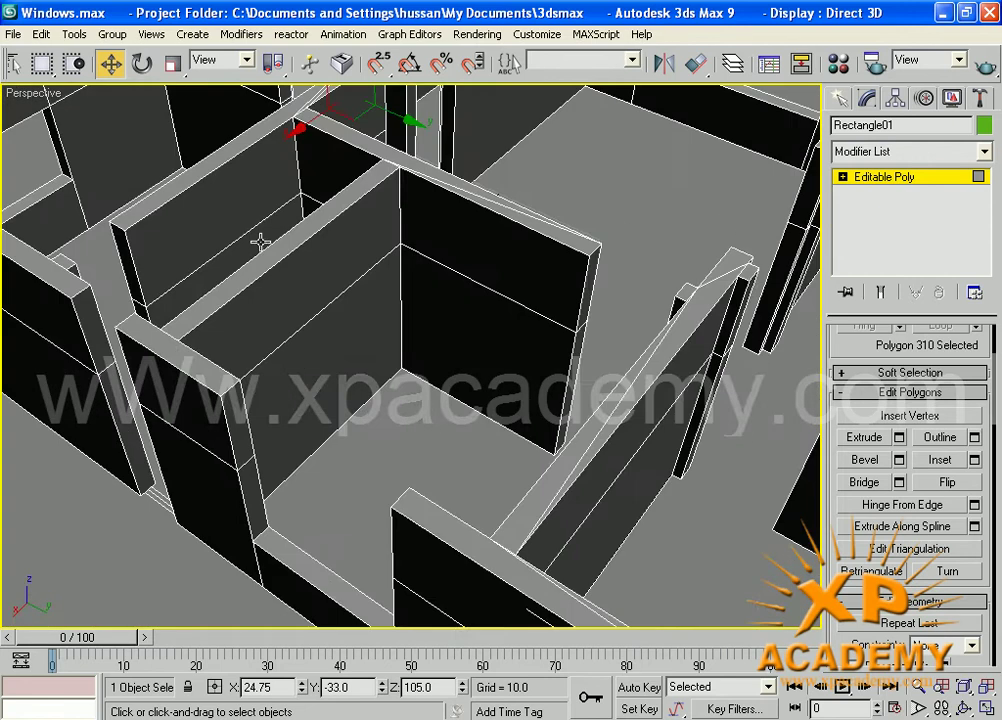
middle_click_drag(260, 242, 285, 413, "alt")
scroll(318, 270, "up", 2)
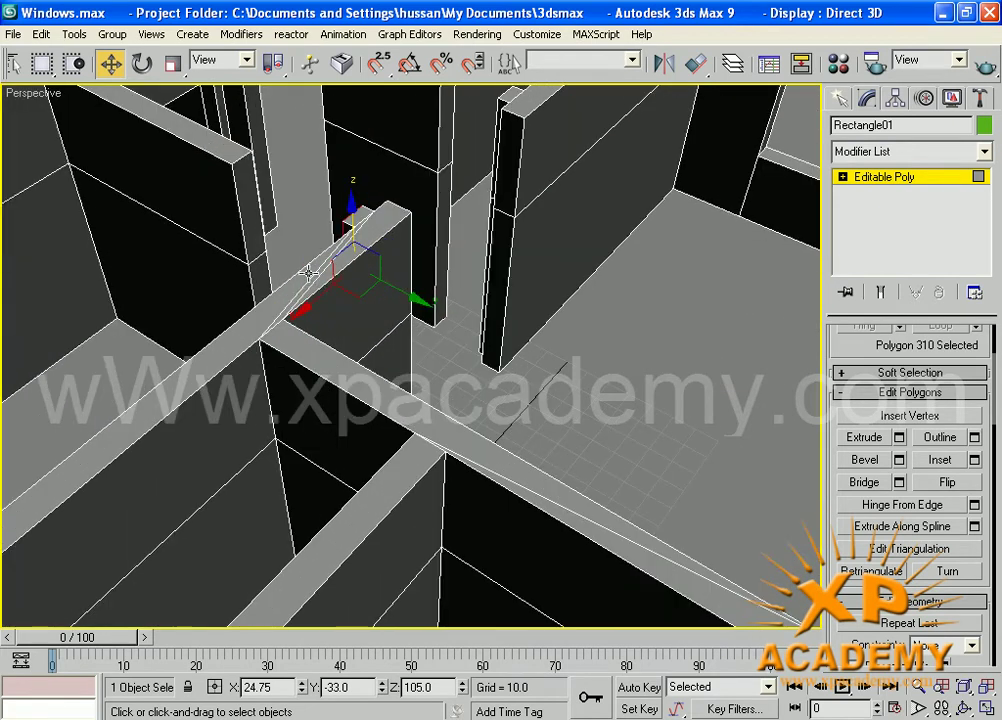
middle_click_drag(290, 258, 406, 371)
left_click(362, 316)
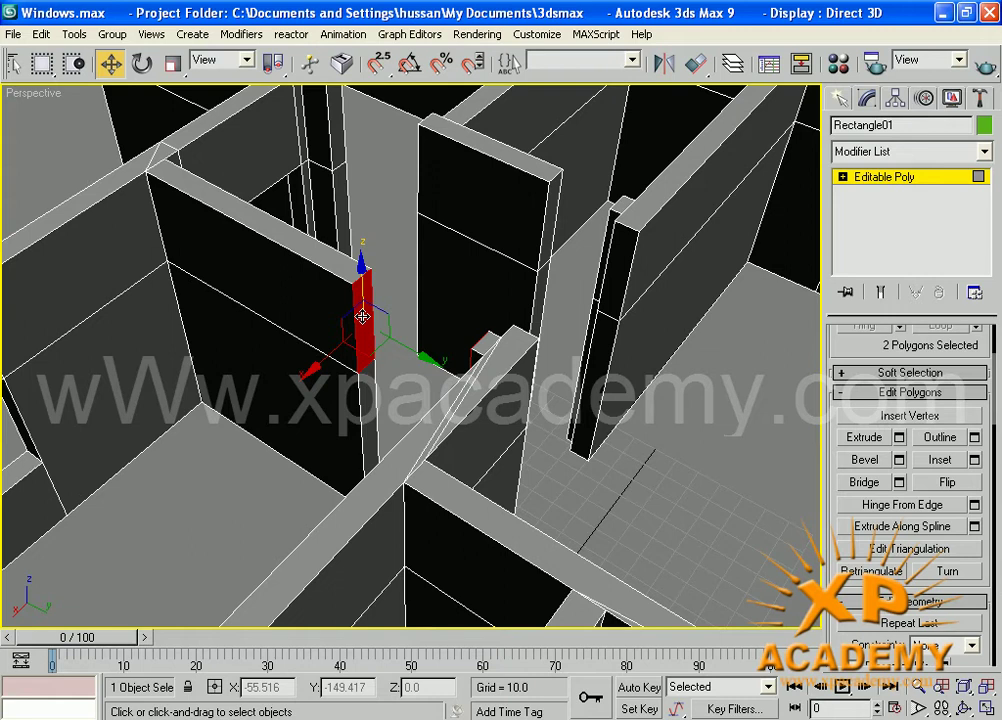
left_click(878, 482)
Bridge the upper wall-end polygons across the hall opening in line with the front entrance.
left_click(605, 295)
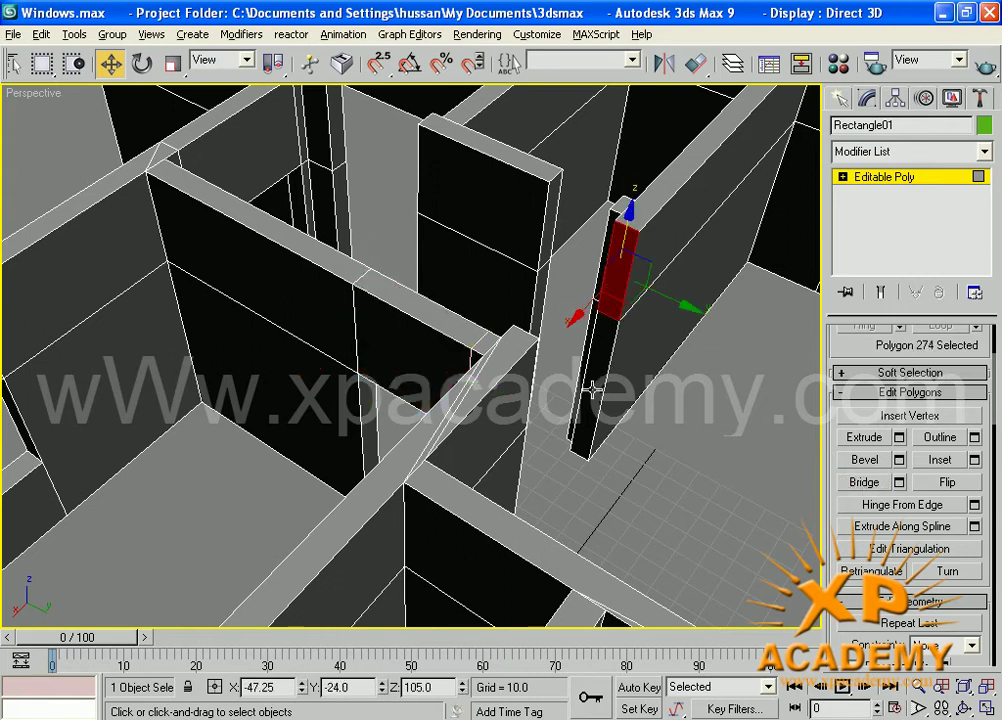
middle_click_drag(468, 304, 338, 398, "alt")
left_click(259, 343, "ctrl")
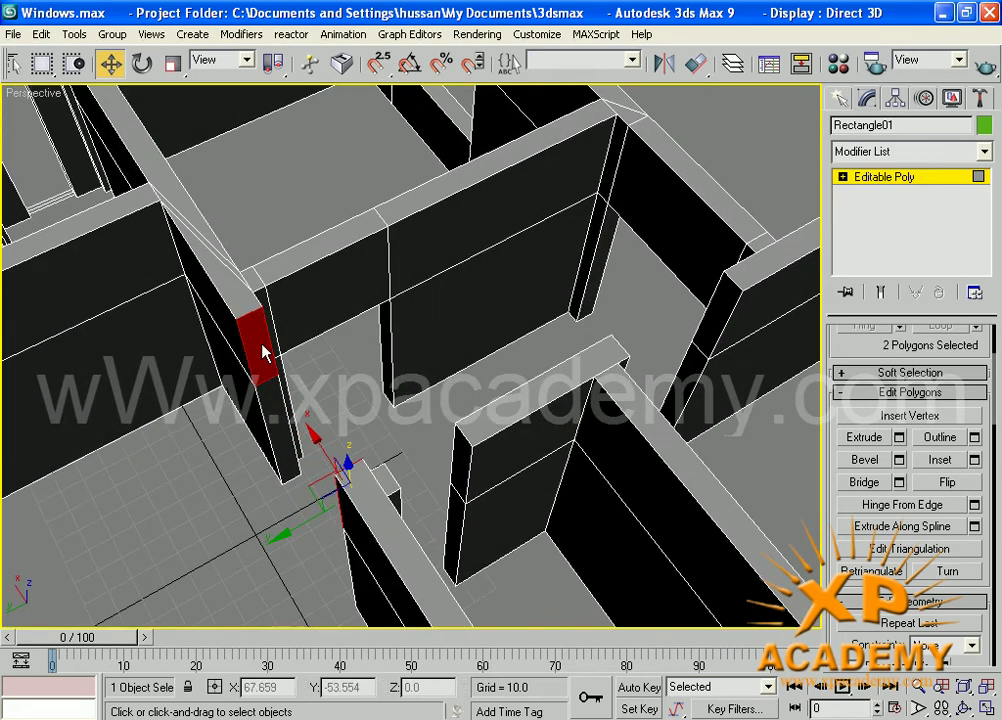
left_click(858, 485)
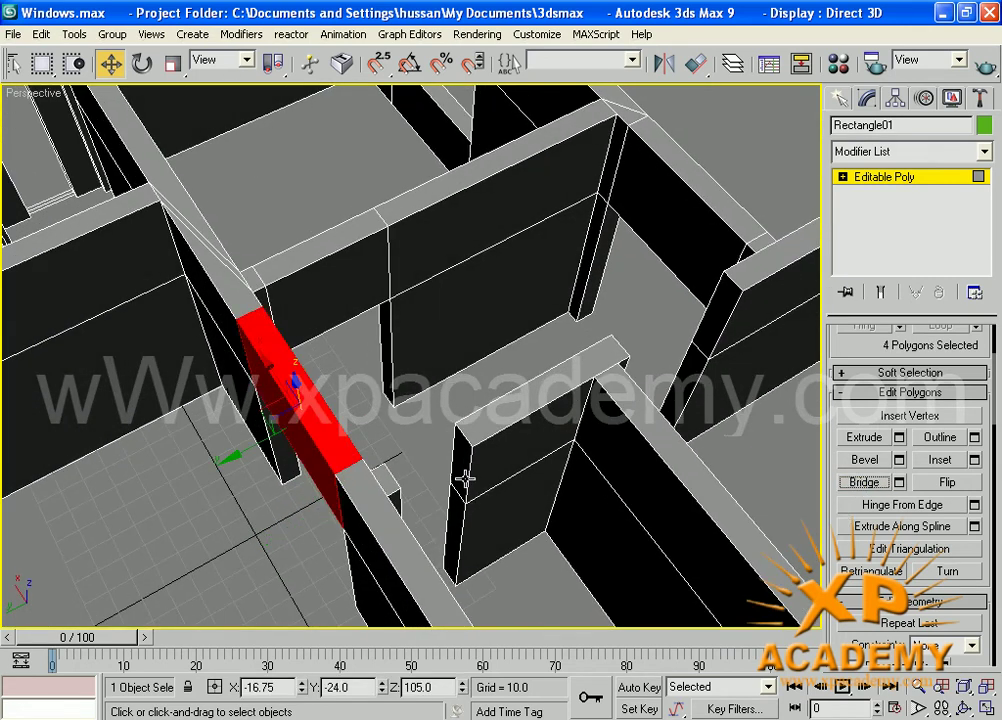
Bridge the upper polygons over the doorway near the front in the hall's -X side wall.
mouse_move(501, 485)
middle_mouse_down("alt")
mouse_move(456, 483)
mouse_move(693, 374)
mouse_move(651, 414)
mouse_move(577, 414)
mouse_move(491, 494)
middle_mouse_up("alt")
left_click(714, 328)
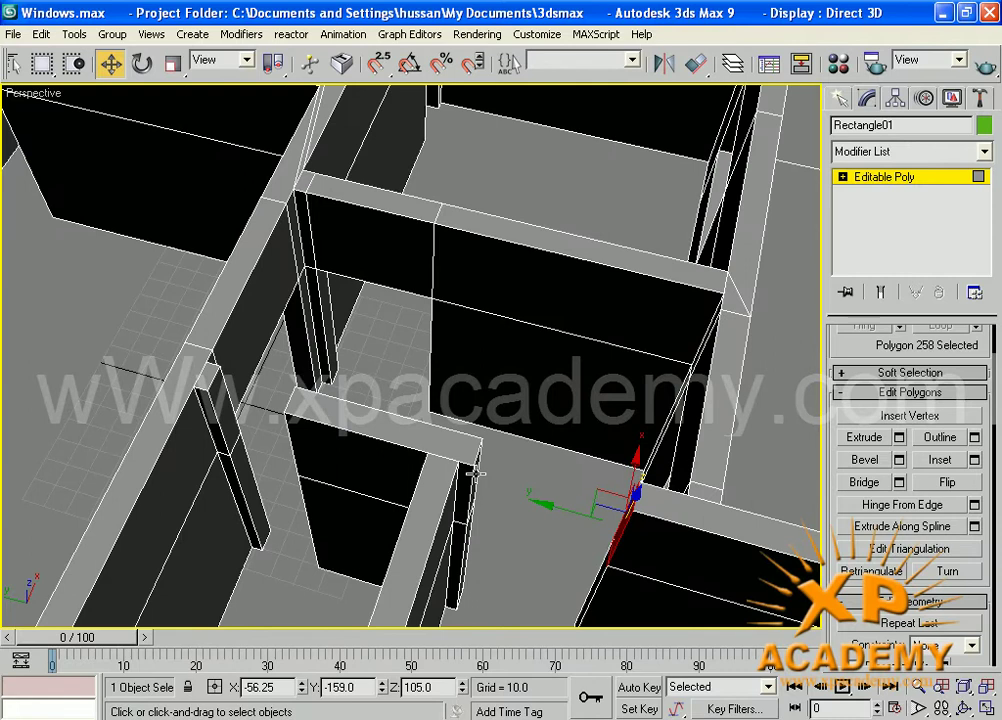
left_click(476, 473, "ctrl")
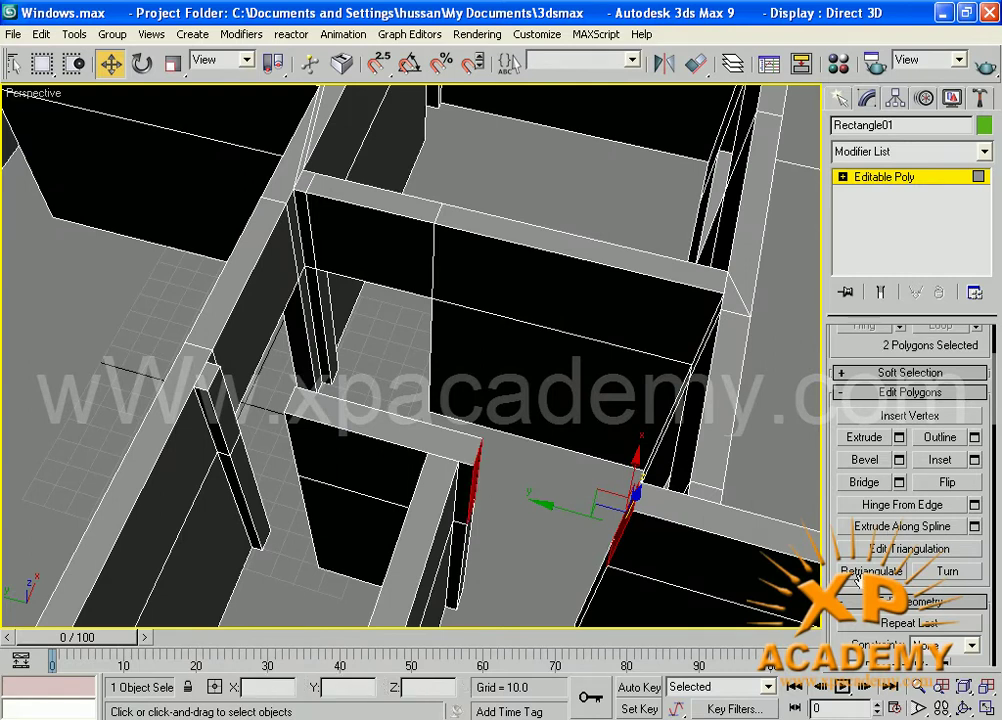
left_click(864, 482)
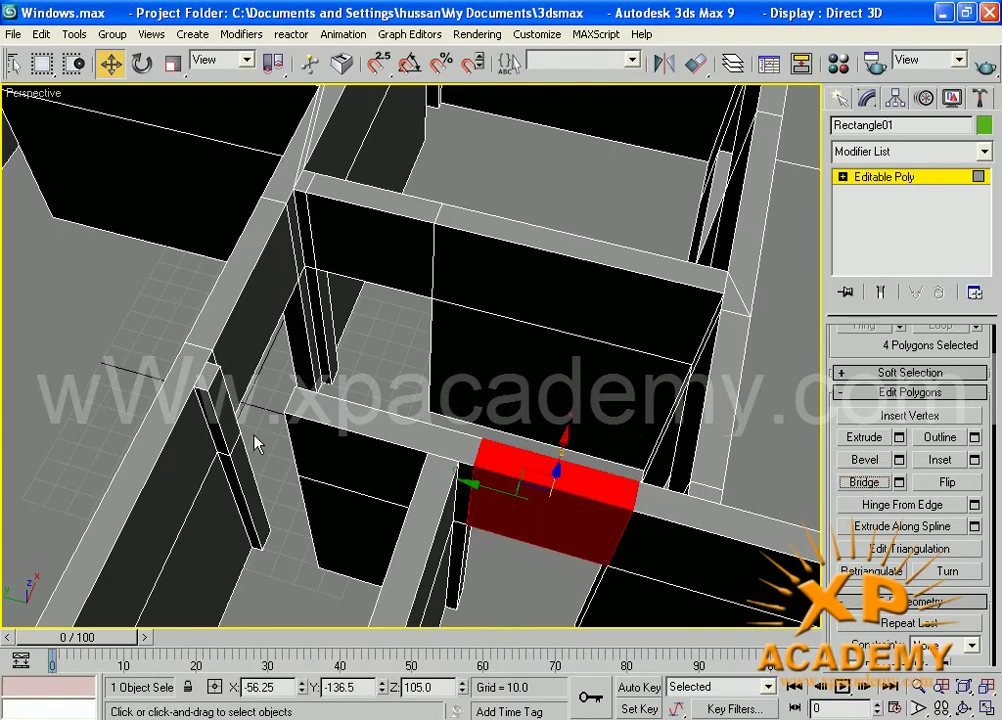
Bridge the upper polygons across the narrow opening at the inner end of the hall's -X side wall.
left_click(228, 414)
middle_click_drag(302, 478, 430, 470, "alt")
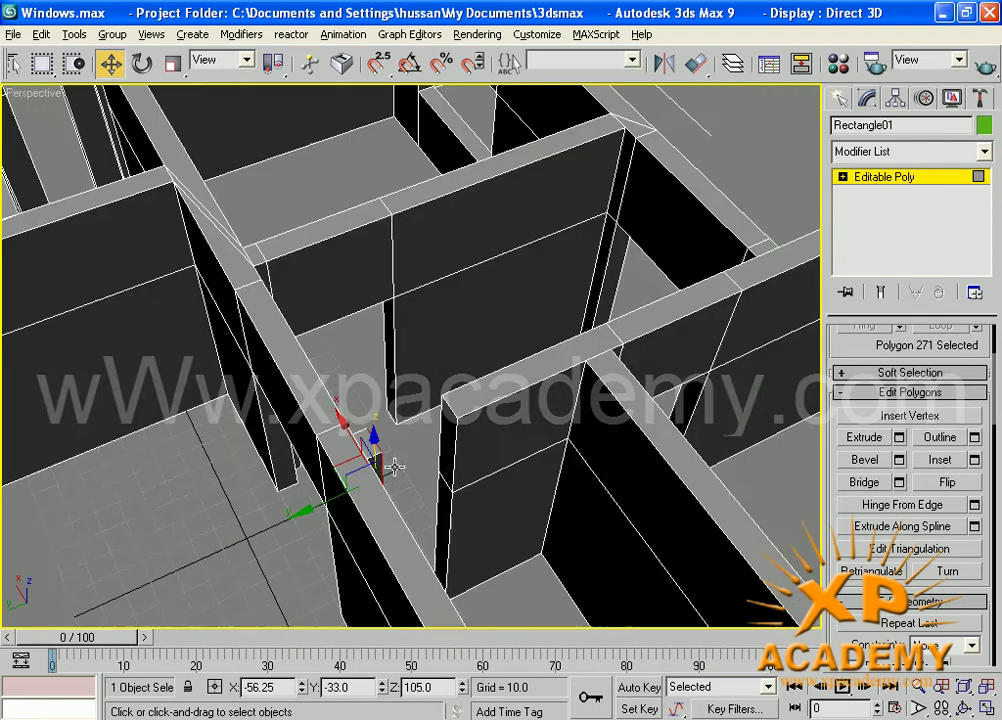
left_click(445, 441, "ctrl")
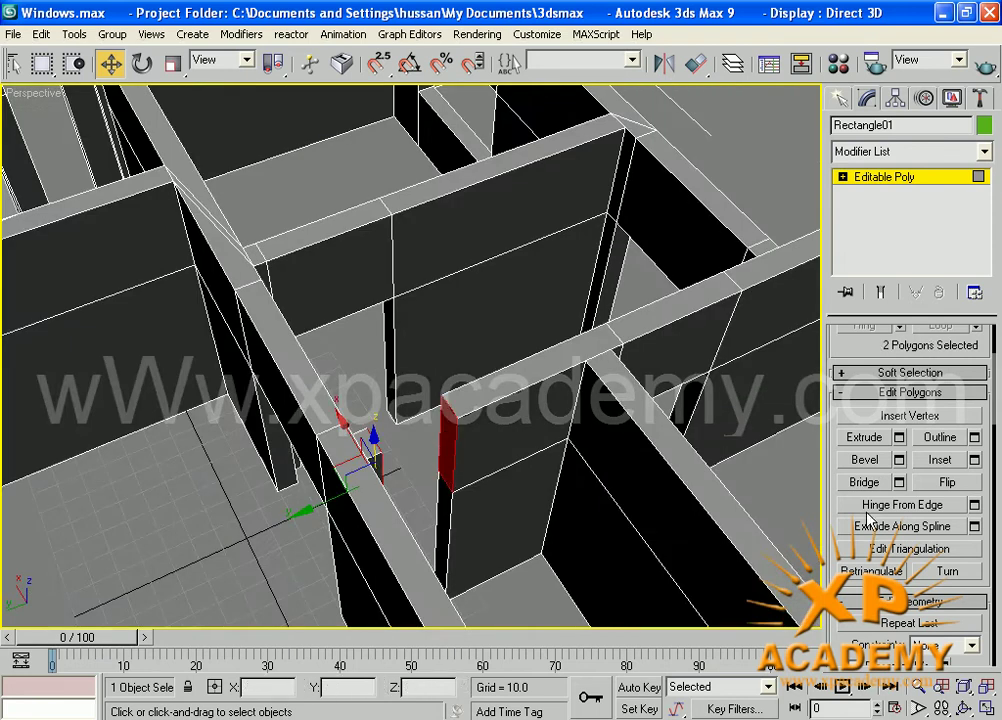
left_click(864, 482)
Bridge the facing upper polygons above the window opening in the exterior wall on the +X side.
middle_click_drag(440, 477, 577, 371)
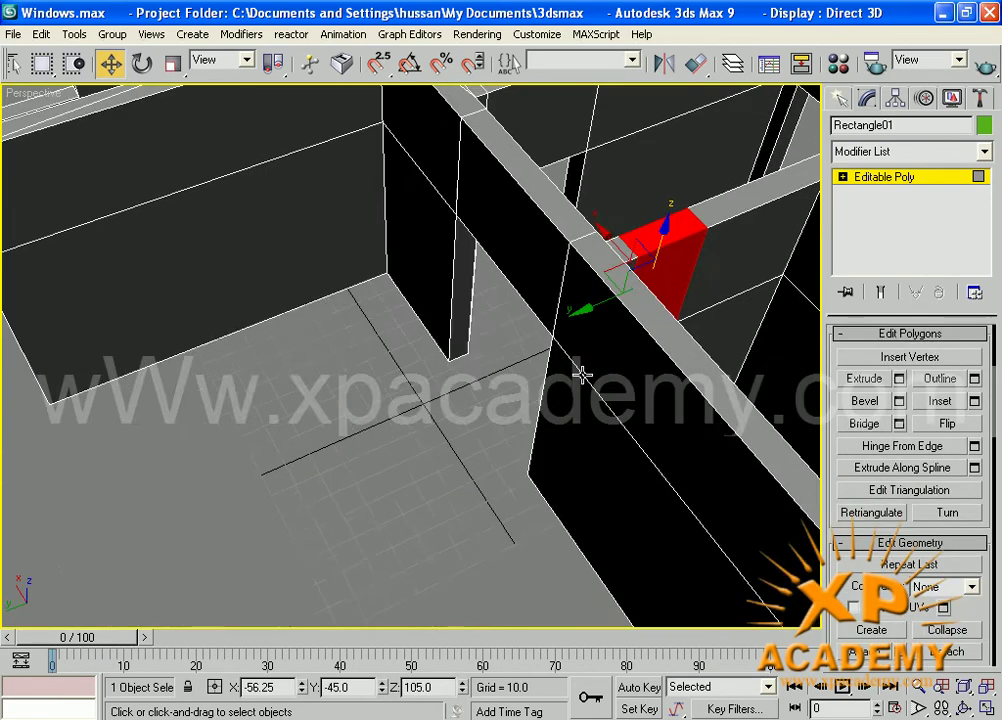
scroll(577, 371, "down", 3)
middle_click_drag(350, 395, 589, 447)
middle_click_drag(432, 328, 503, 392)
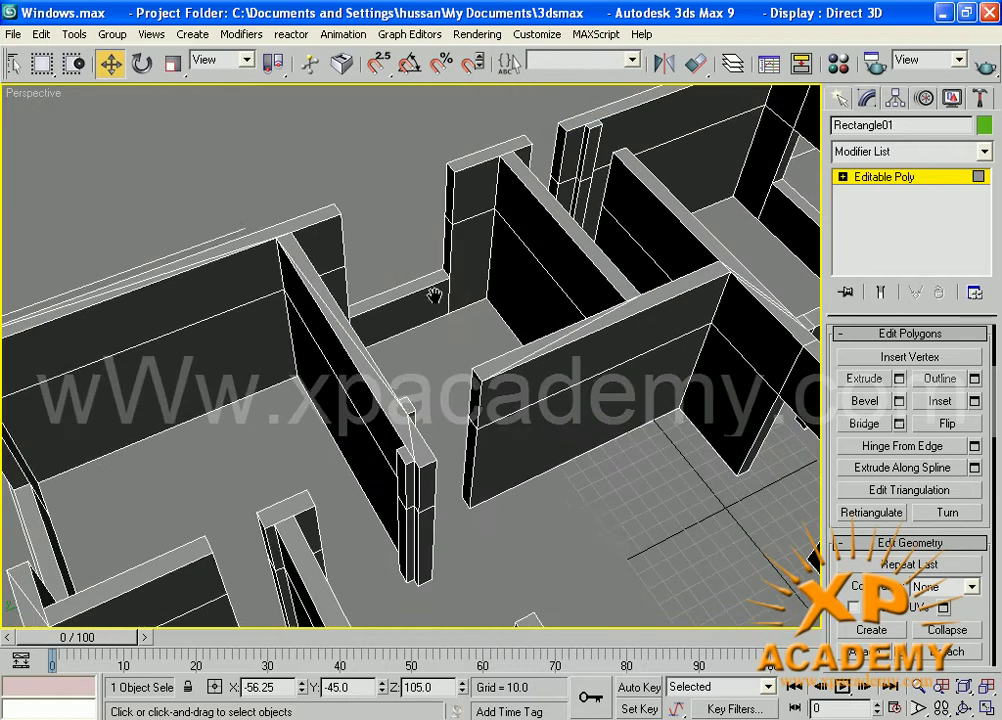
middle_click_drag(436, 232, 398, 341)
scroll(491, 329, "up", 3)
left_click(535, 293)
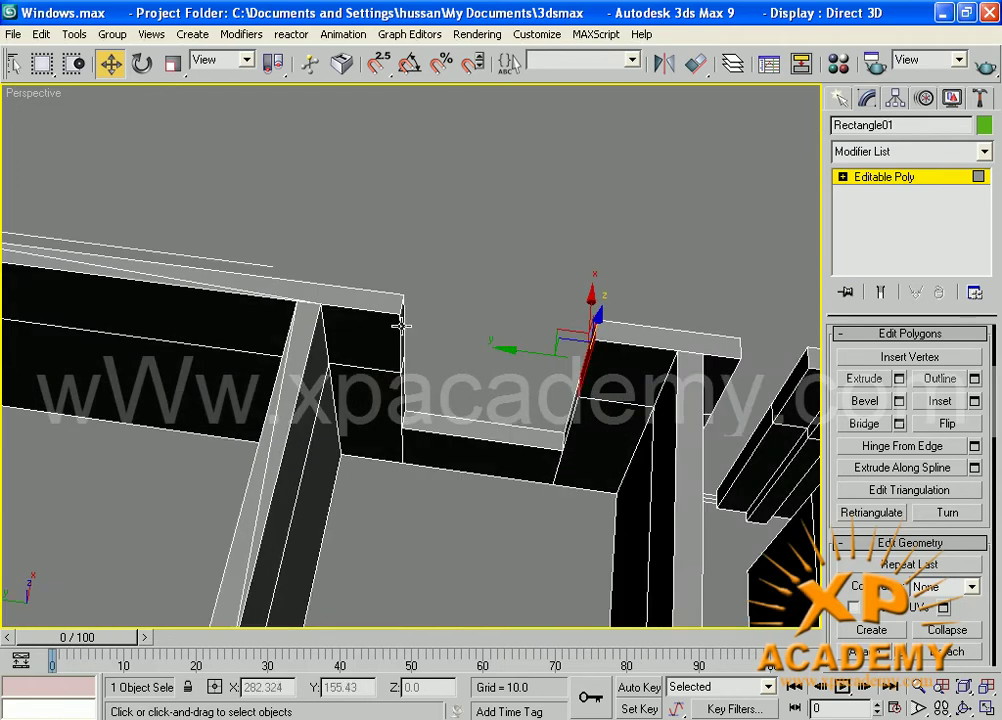
left_click(401, 326)
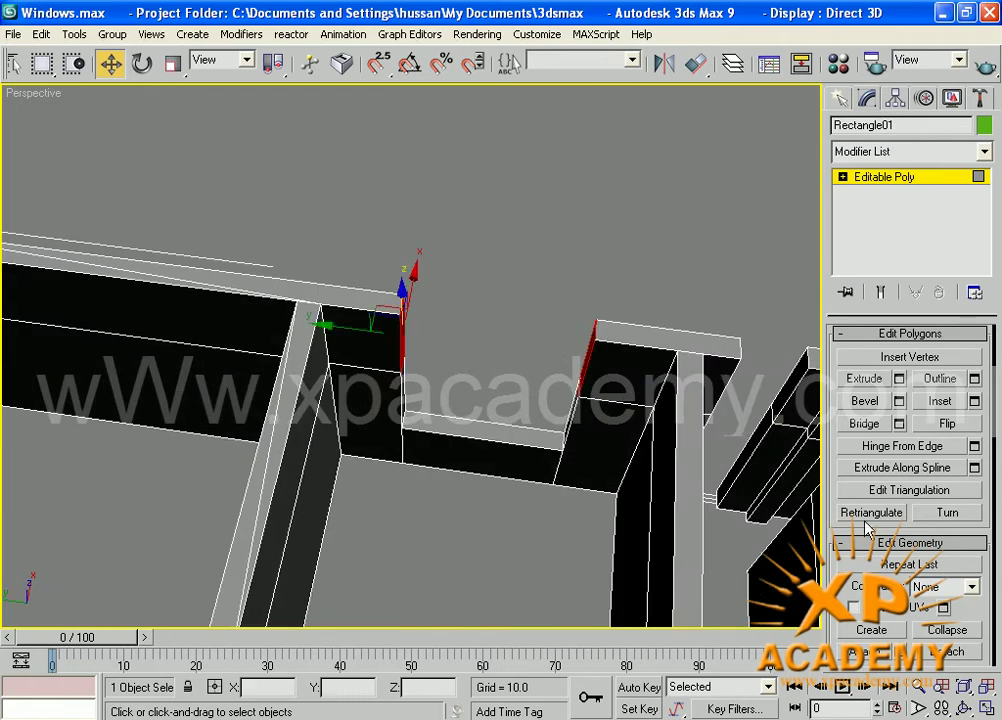
left_click(864, 423)
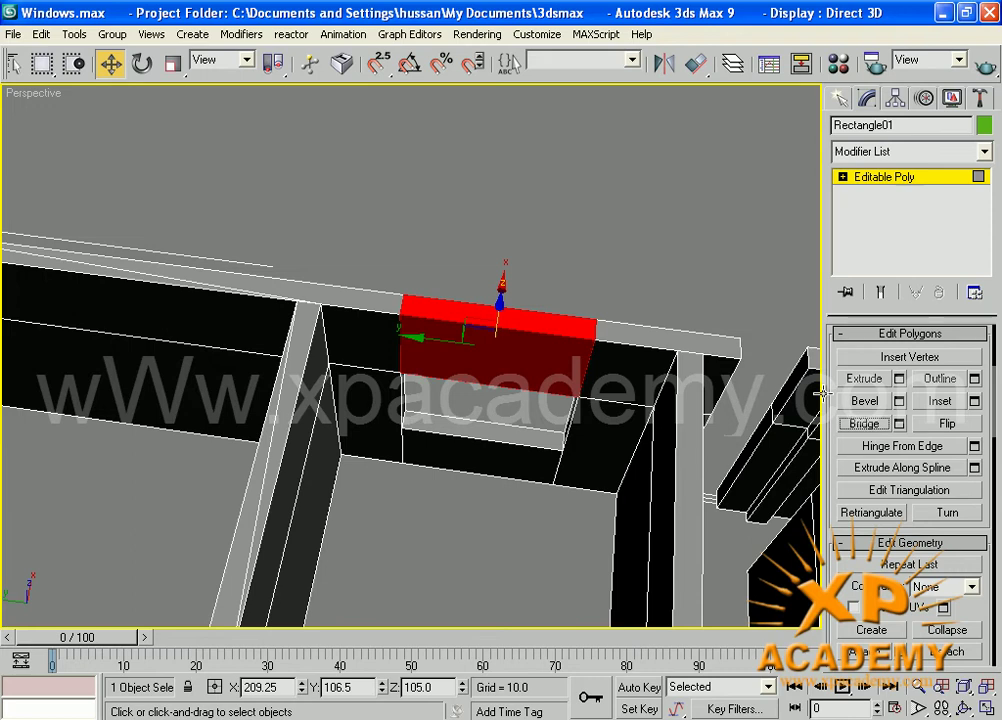
Bridge the upper polygons over the doorway between the +X side window room and the central hall.
middle_click_drag(820, 394, 370, 377, "alt")
left_click(174, 297)
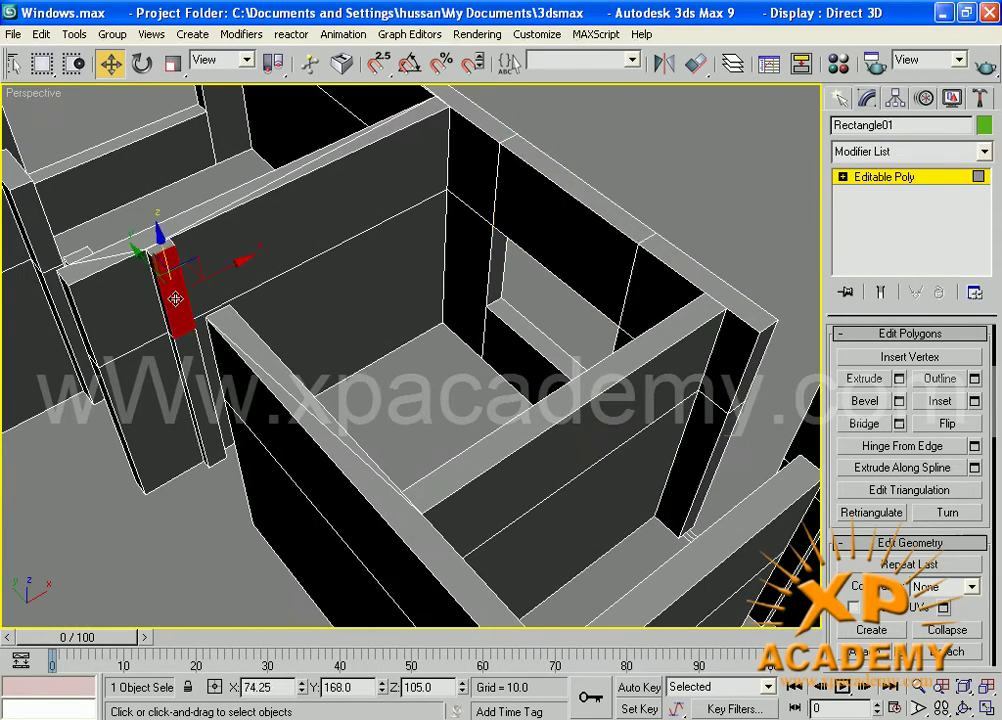
middle_click_drag(290, 390, 504, 392, "alt")
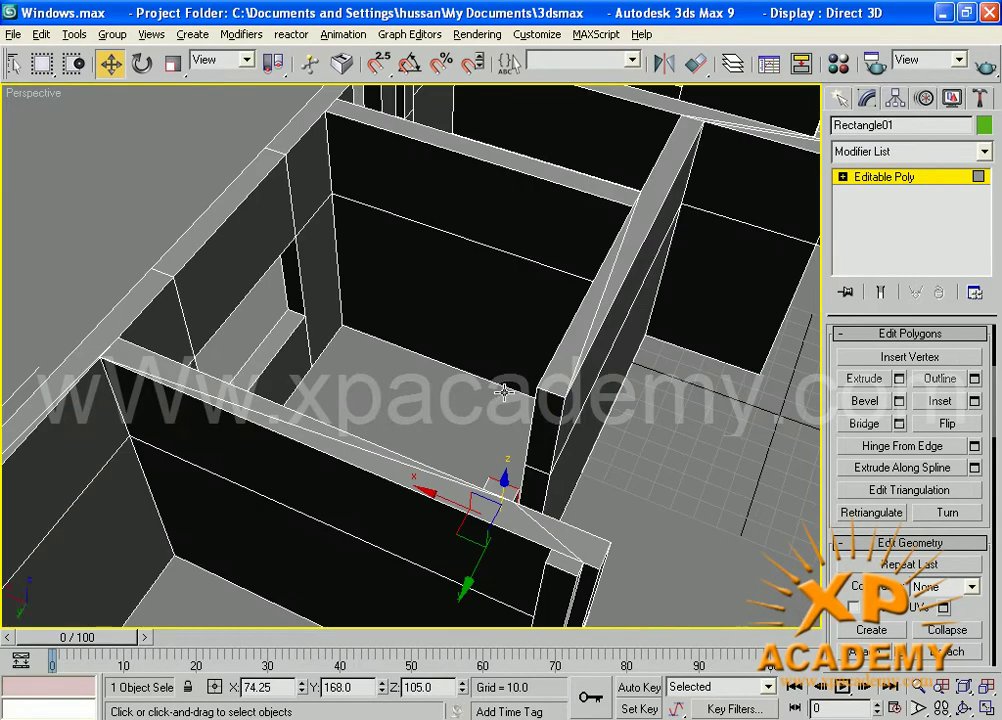
left_click(542, 421)
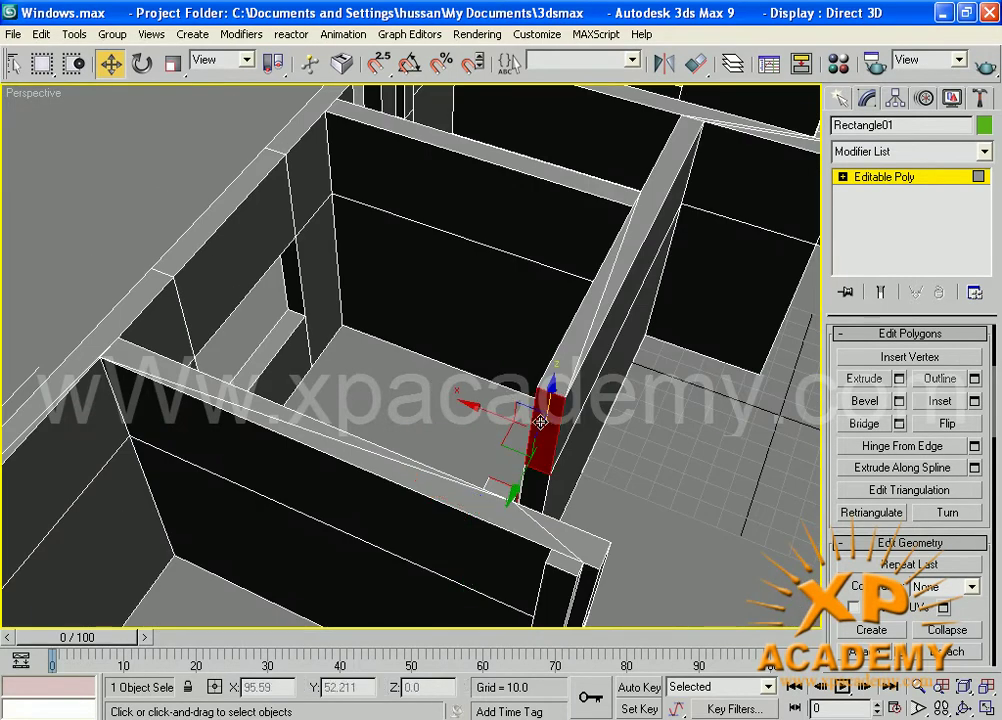
left_click(864, 423)
Bridge the upper wall-end polygons across the wide central opening at the +Y end of the hall.
middle_click_drag(613, 462, 391, 280)
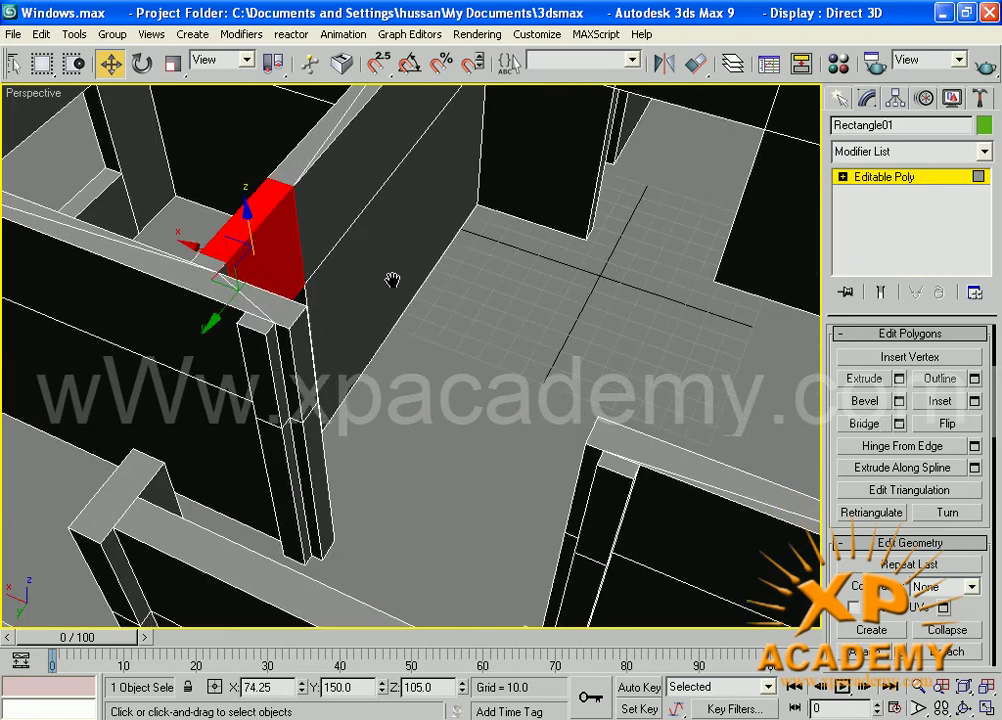
middle_click_drag(310, 370, 566, 455, "alt")
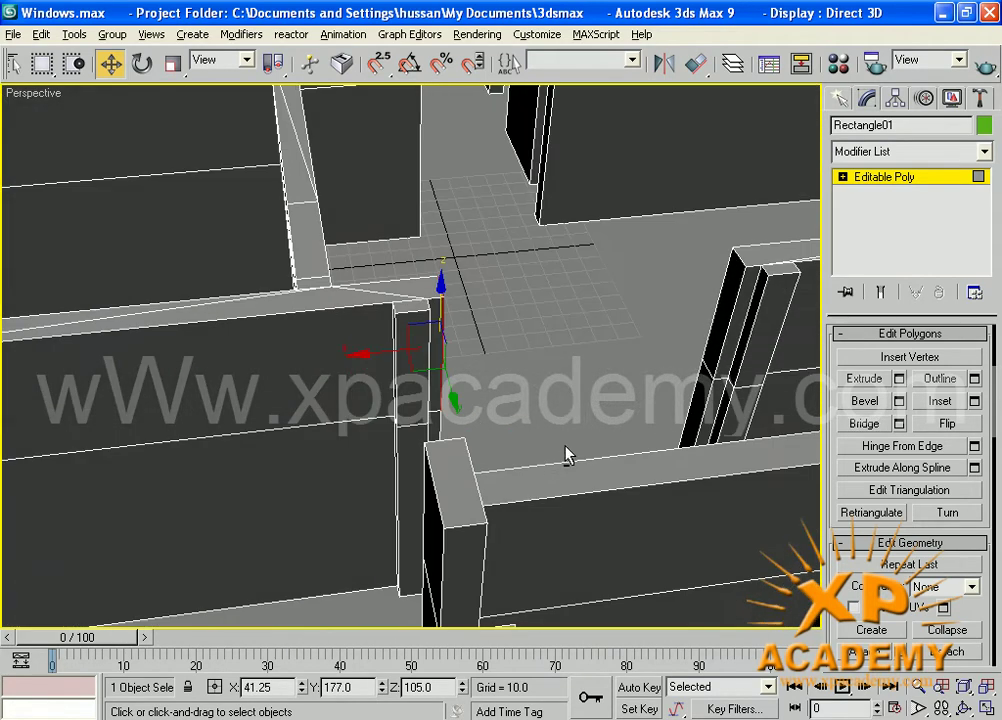
left_click(720, 307)
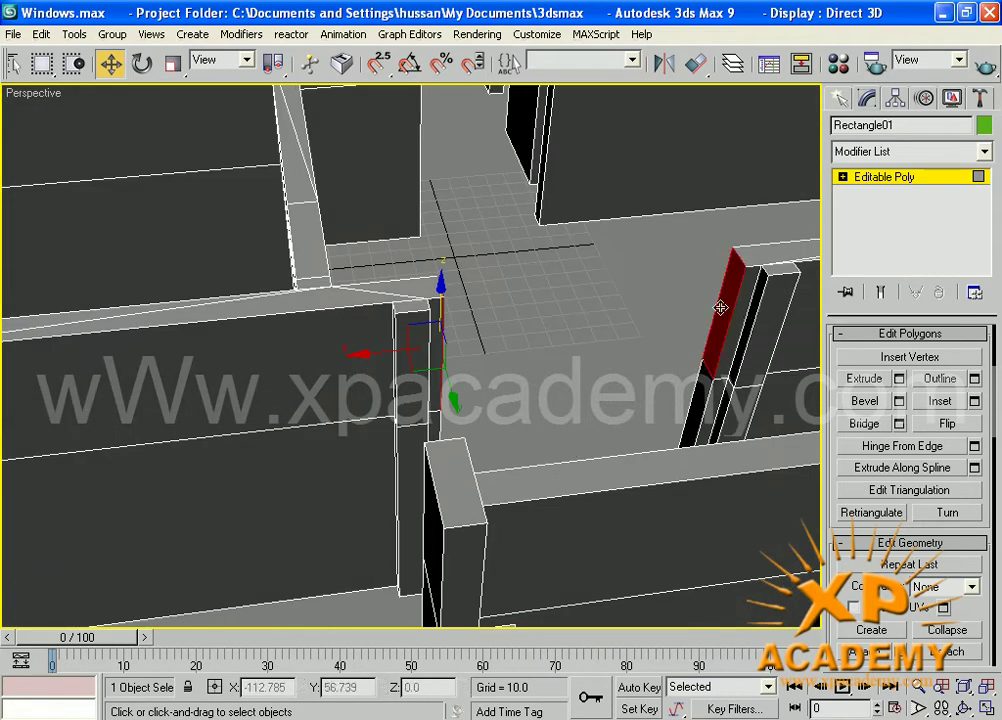
left_click(863, 423)
Bridge the facing upper polygons above the window opening in the exterior wall on the -X side.
middle_click_drag(519, 277, 527, 496)
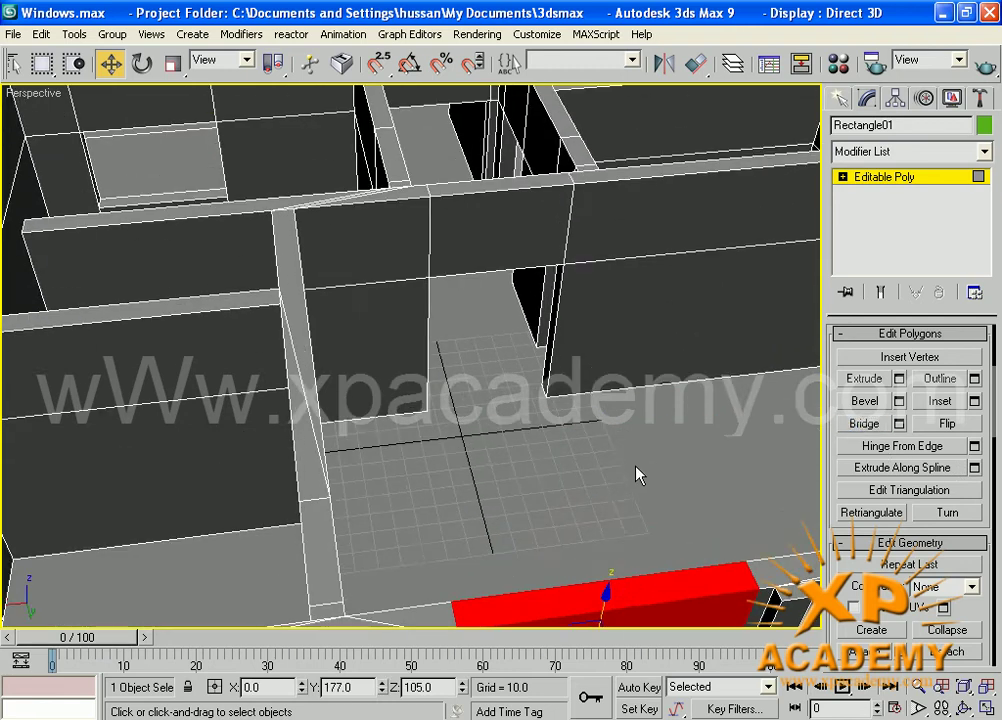
middle_click_drag(637, 474, 310, 440, "alt")
left_click(673, 224)
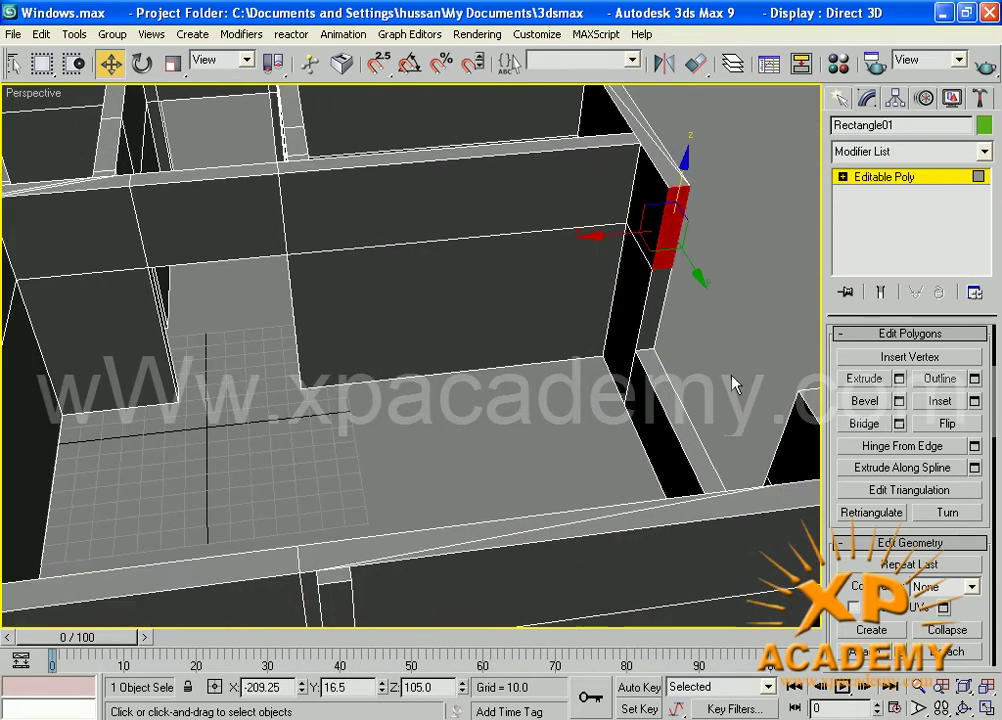
middle_click_drag(709, 383, 480, 332, "alt")
left_click(276, 345)
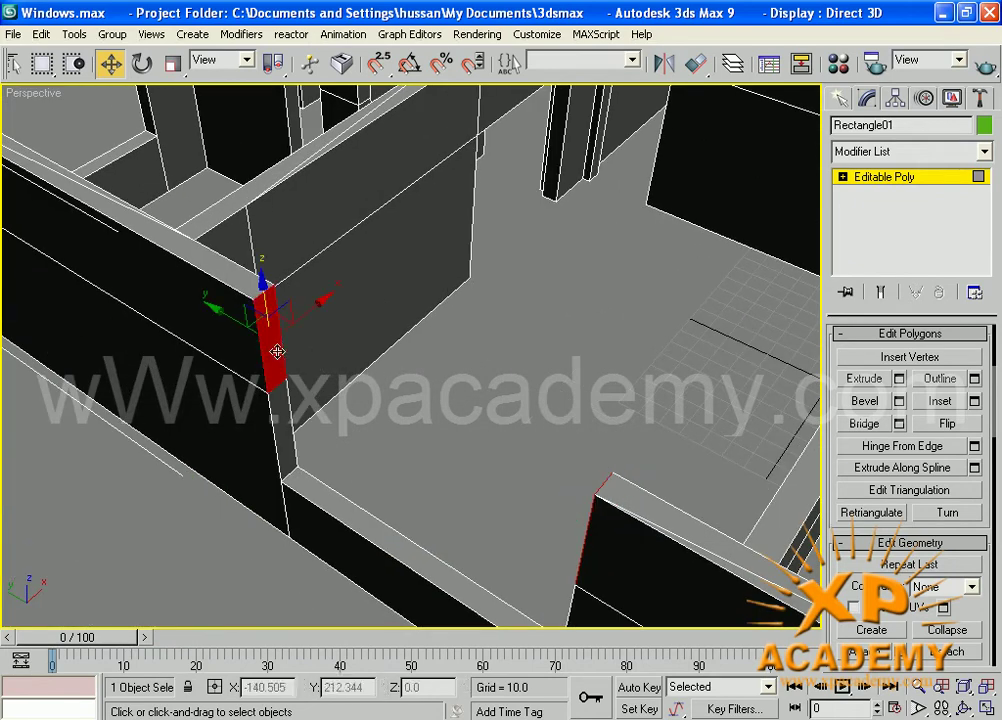
left_click(864, 423)
Bridge the upper polygons above the window opening near the -X end of the +Y exterior wall.
middle_click_drag(358, 385, 456, 420, "alt")
left_click(431, 240)
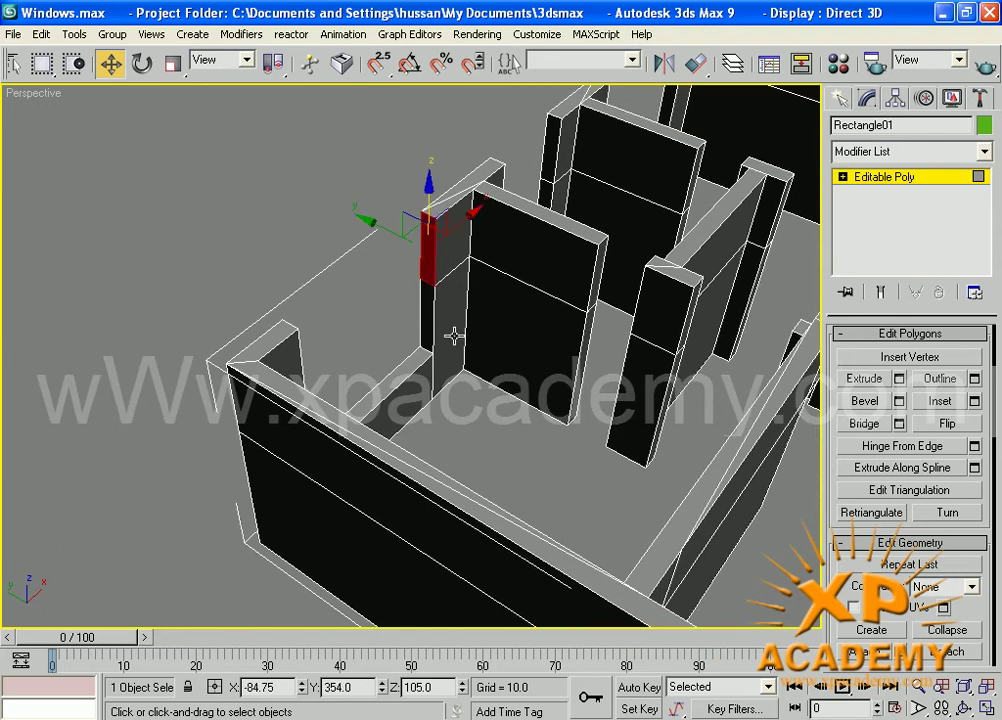
middle_click_drag(454, 335, 517, 409, "alt")
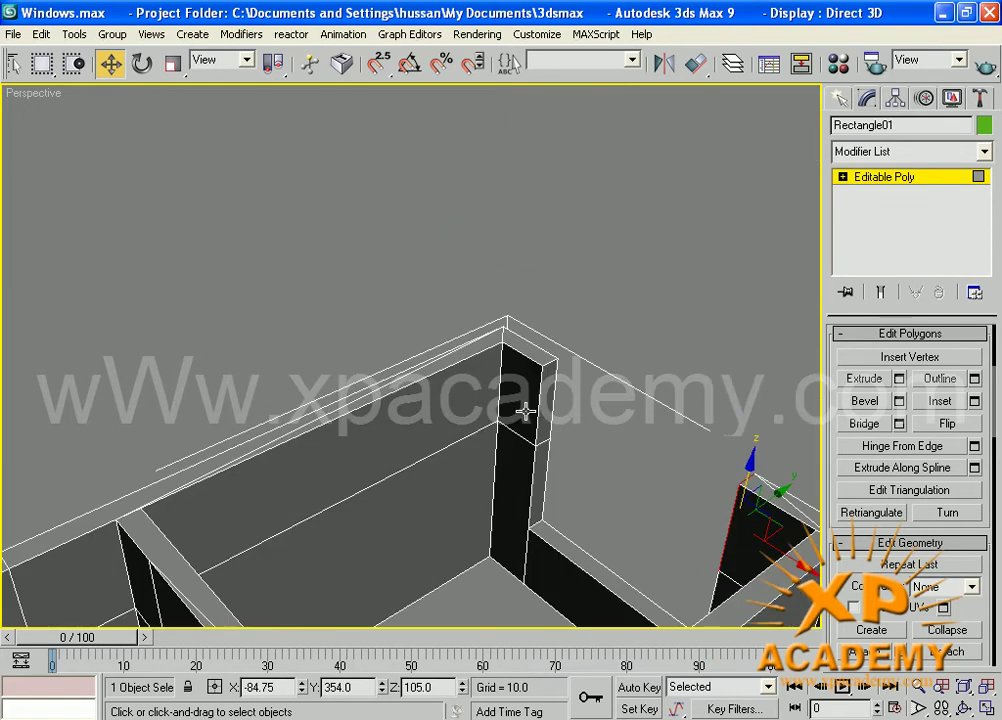
left_click(546, 398)
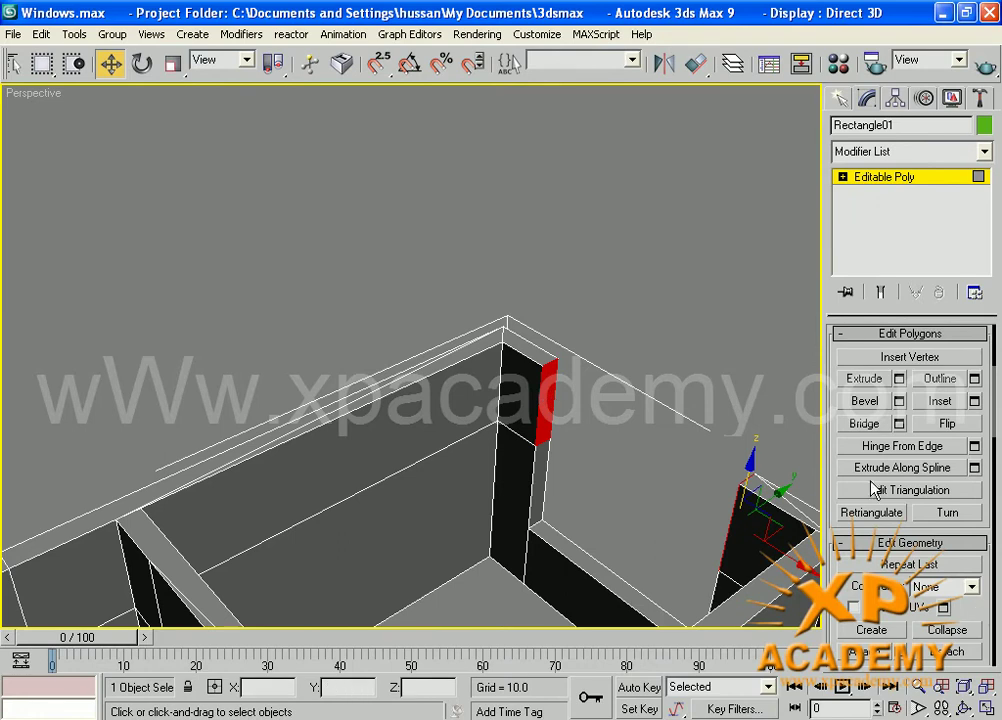
left_click(865, 425)
Bridge the upper polygons across the central opening in the +Y exterior wall, between the two partition walls.
middle_click_drag(688, 477, 452, 310)
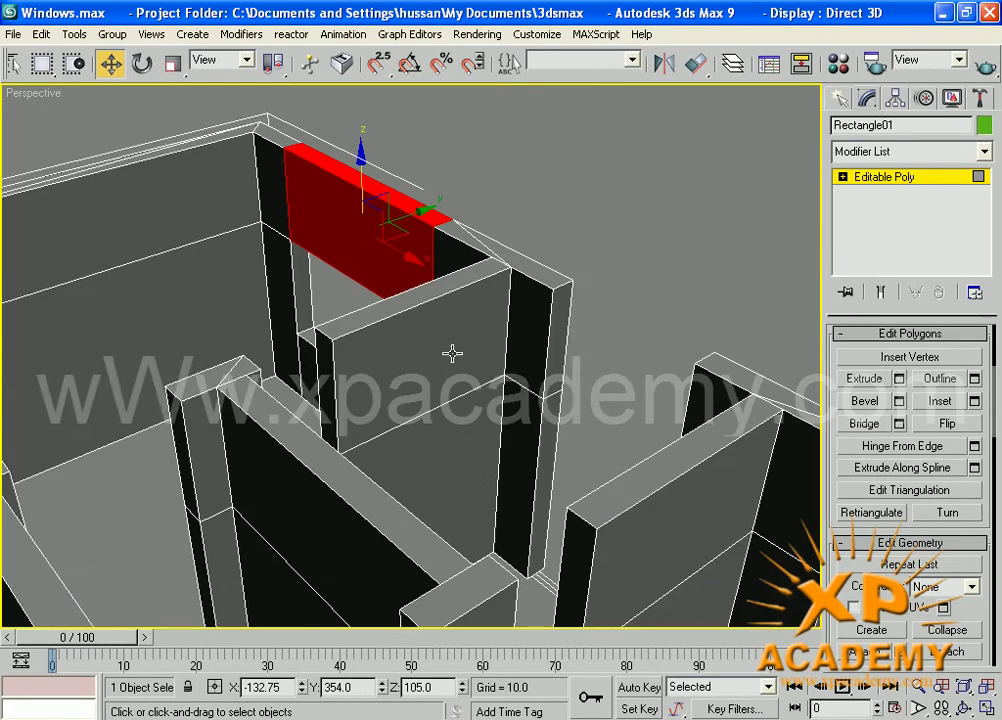
middle_click_drag(508, 425, 409, 358)
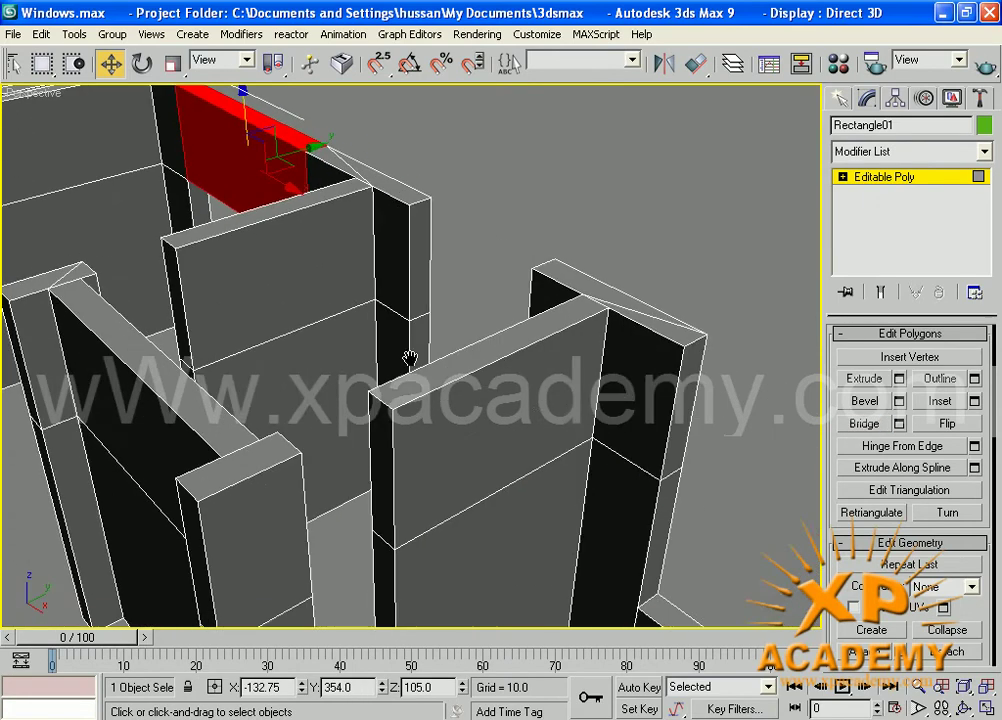
left_click(416, 255)
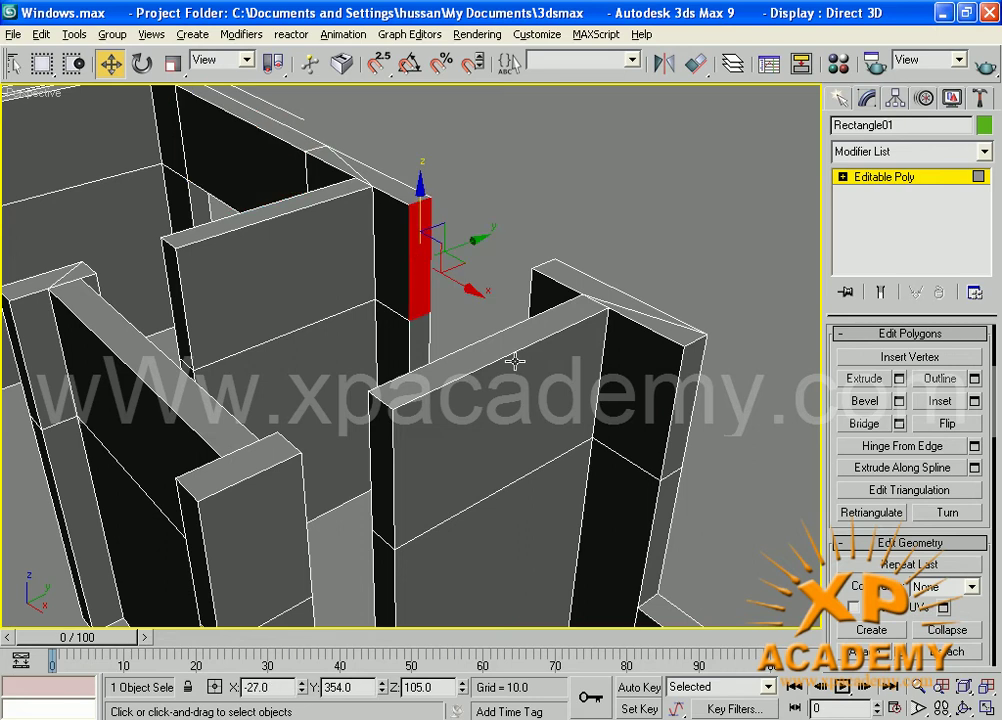
middle_click_drag(515, 362, 520, 228, "alt")
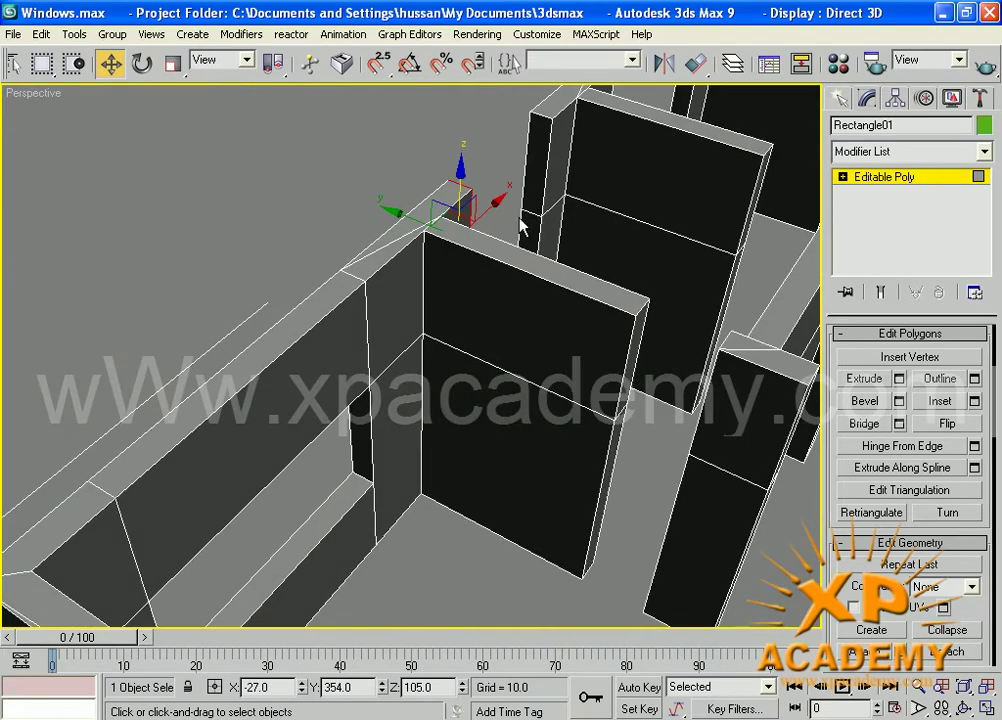
left_click(530, 164)
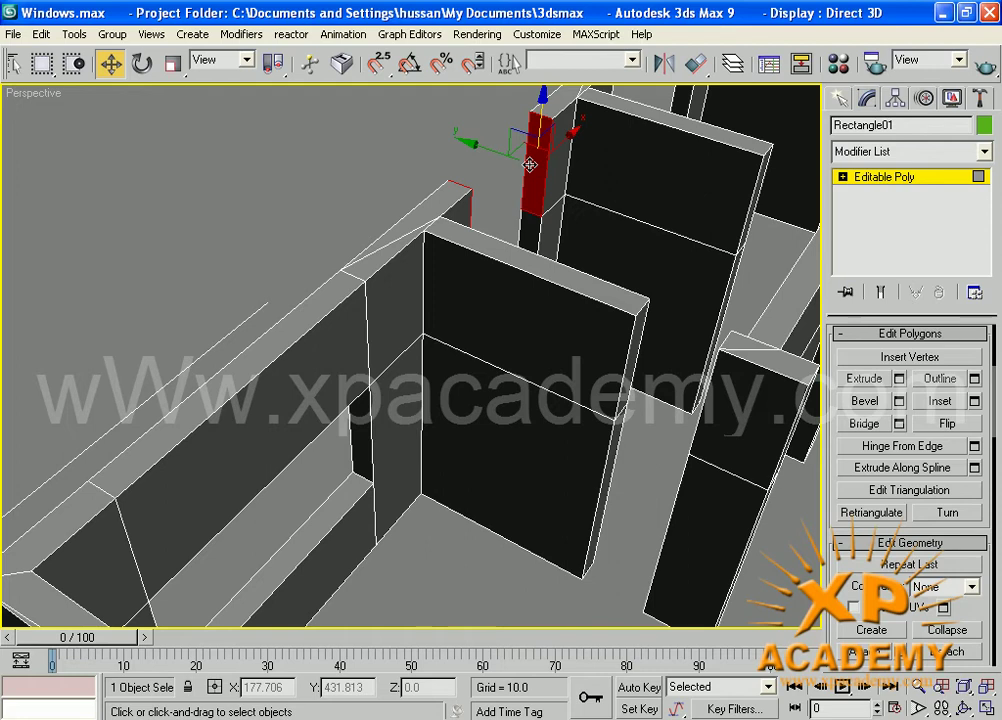
left_click(864, 424)
Bridge the upper polygons over the narrow doorway between the -X side partition's end and the adjacent wall corner.
middle_click_drag(503, 342, 322, 362, "alt")
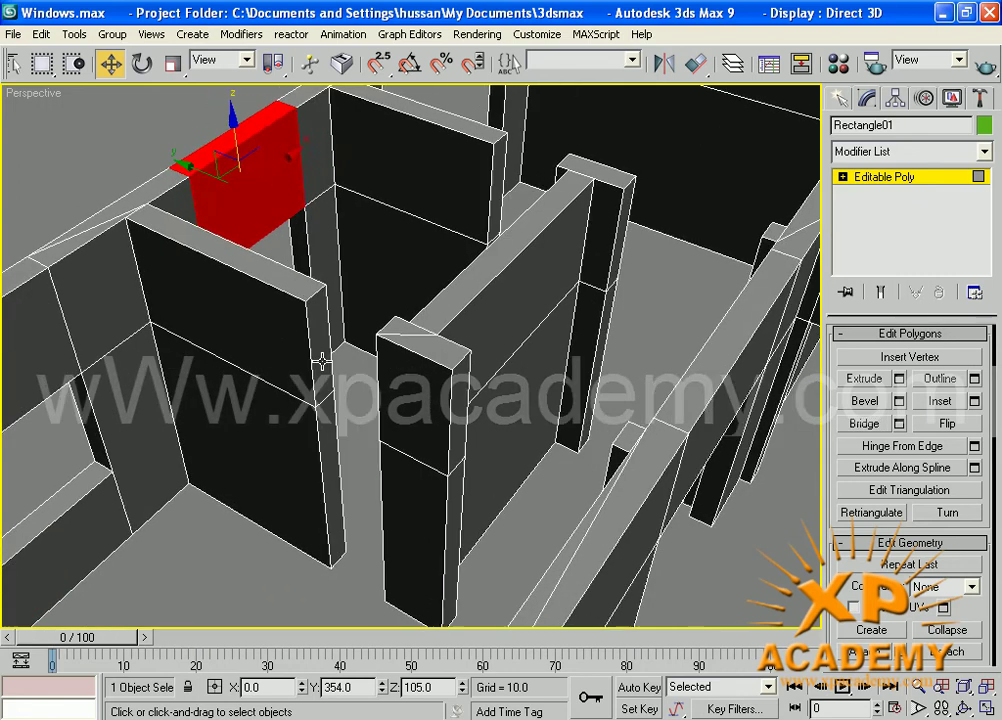
left_click(322, 362)
middle_click_drag(393, 447, 567, 353, "alt")
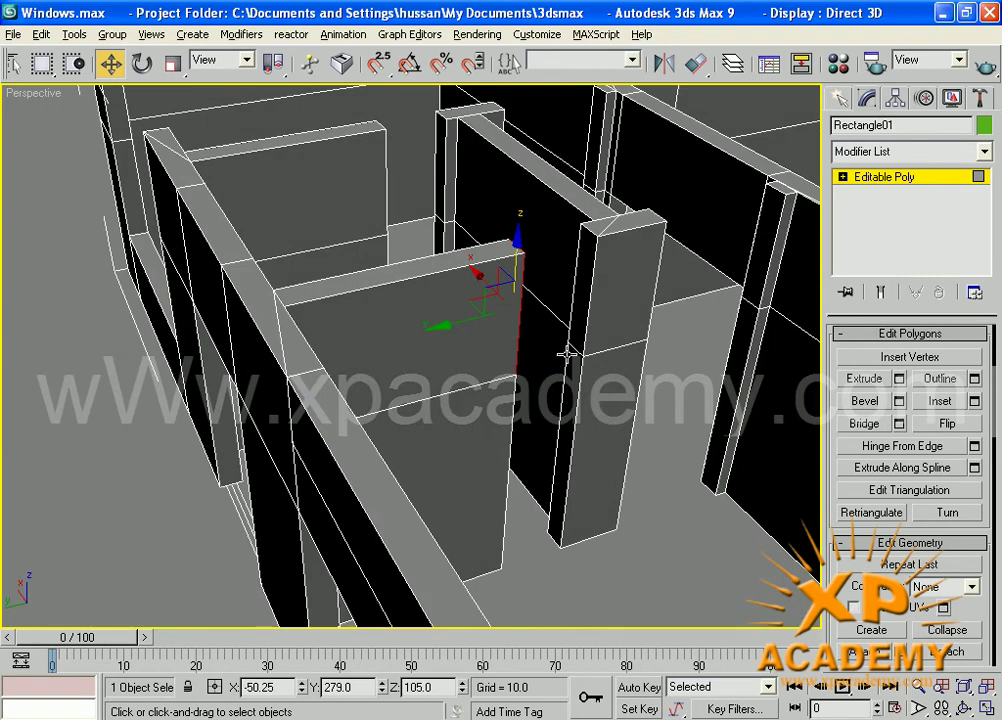
left_click(585, 296, "ctrl")
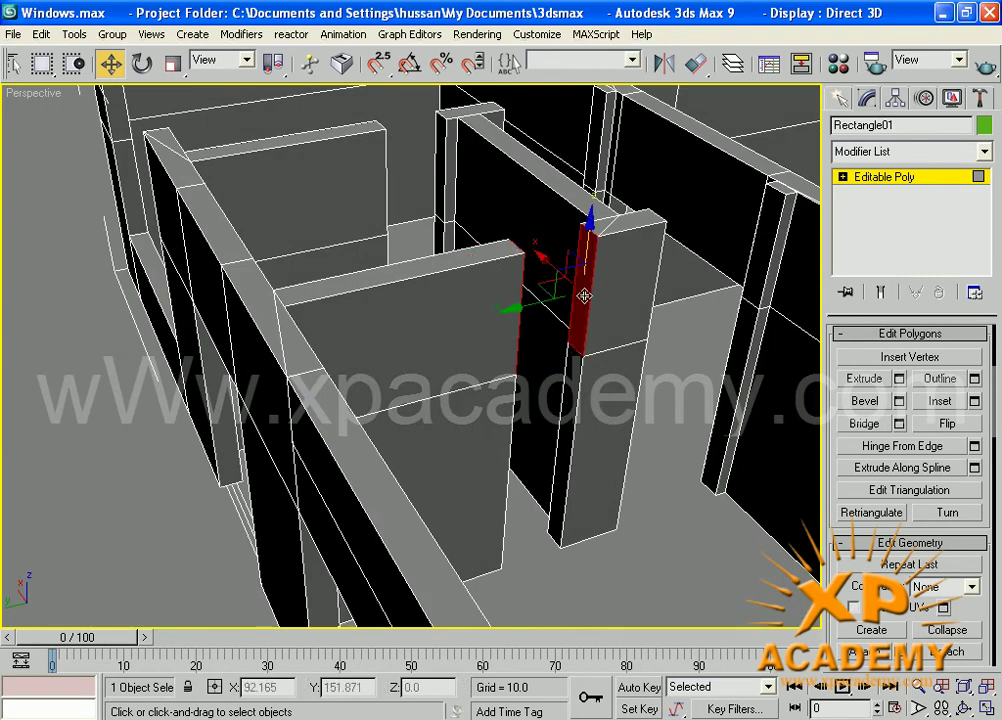
left_click(858, 427)
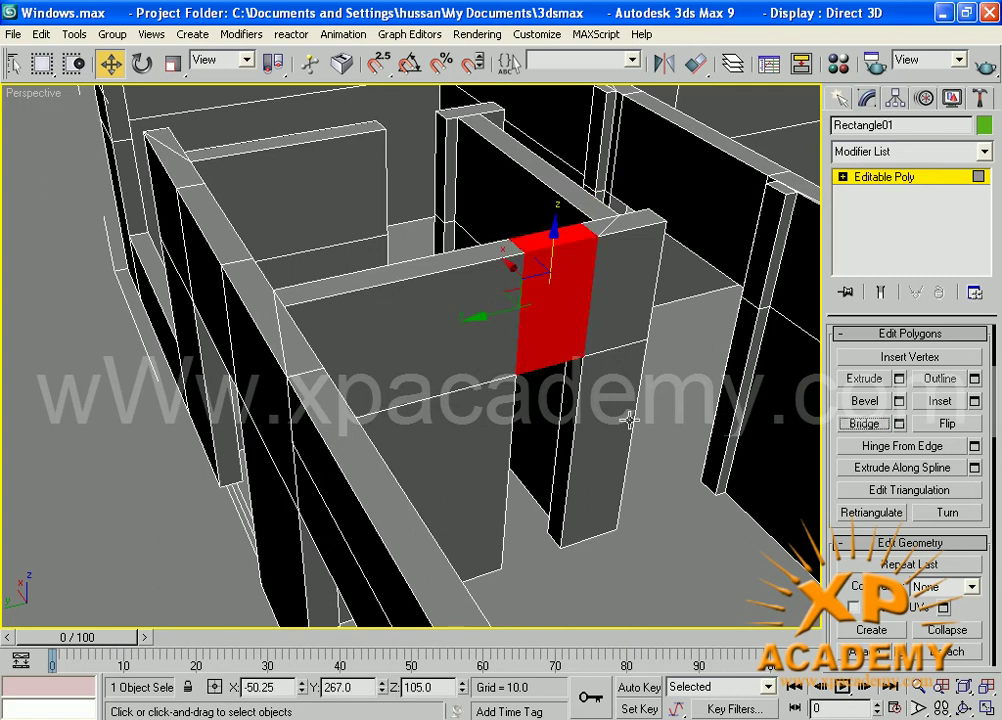
Bridge the upper polygons over the matching narrow doorway at the end of the +X side partition.
middle_click_drag(540, 344, 474, 498)
scroll(420, 362, "up", 3)
middle_click_drag(412, 356, 371, 401)
left_click(486, 408)
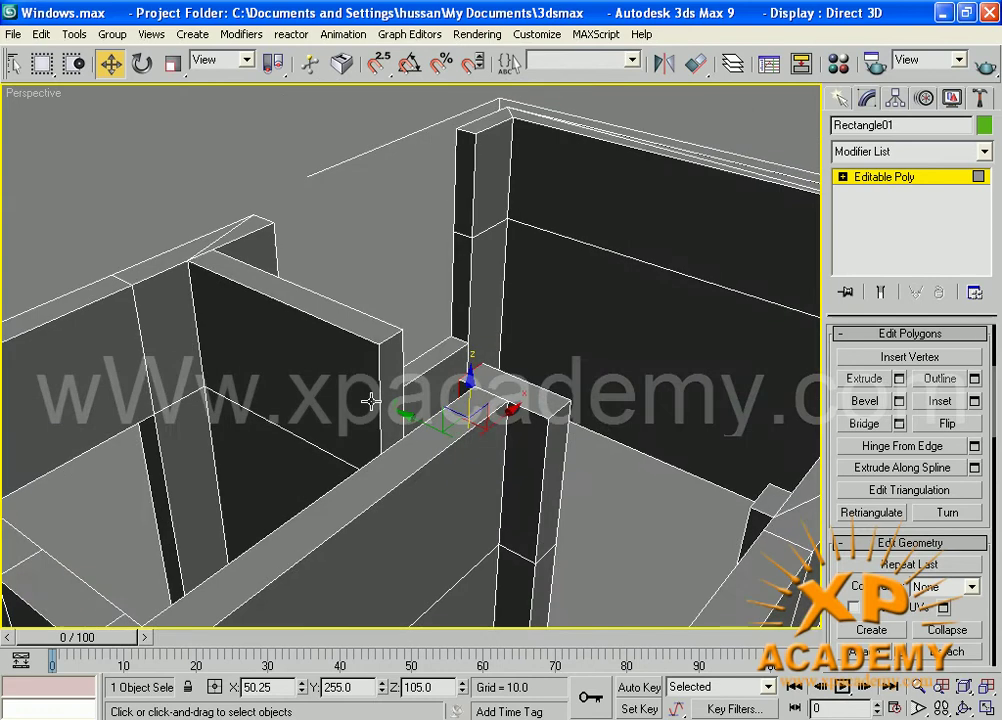
left_click(400, 374)
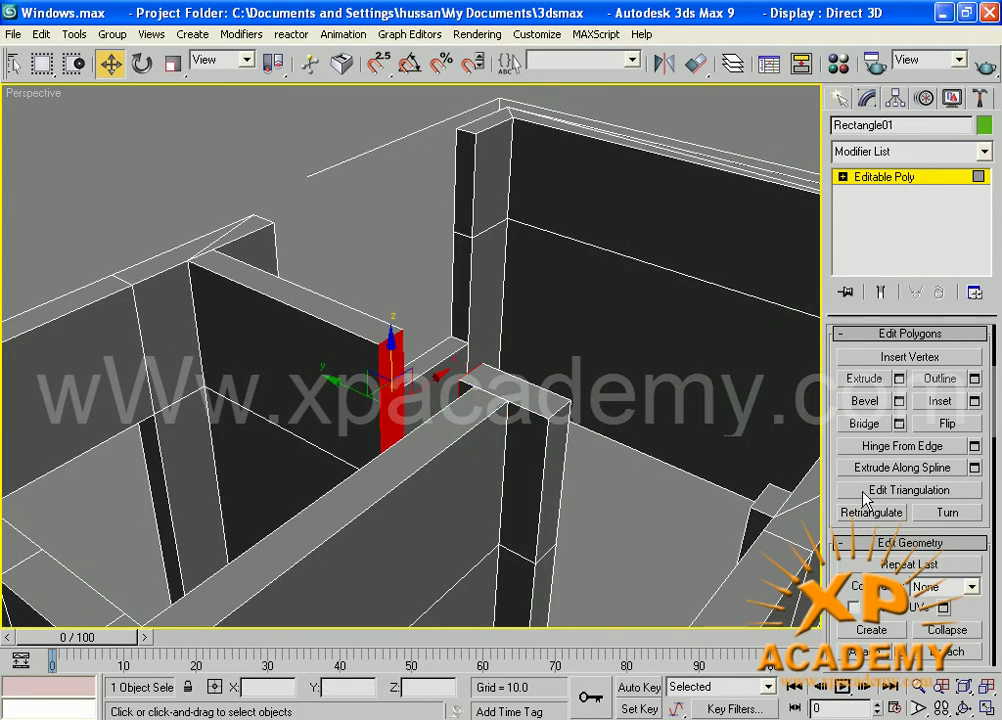
left_click(858, 426)
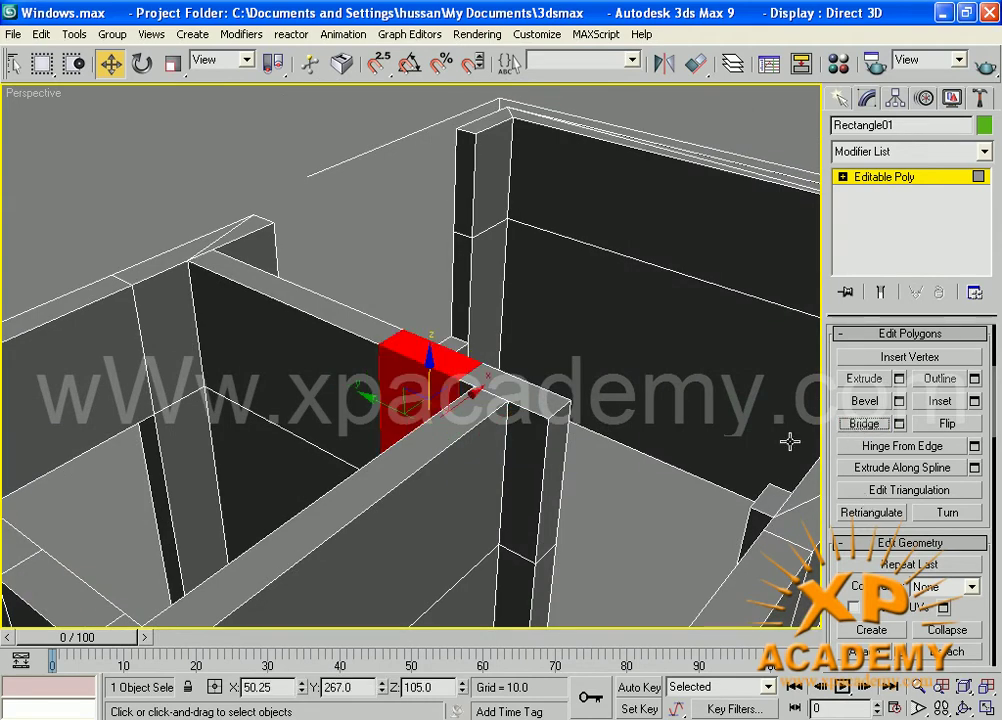
Bridge the upper polygons across the wider opening in line with the +X side partition, toward the central hall.
middle_click_drag(620, 544, 475, 363, "alt")
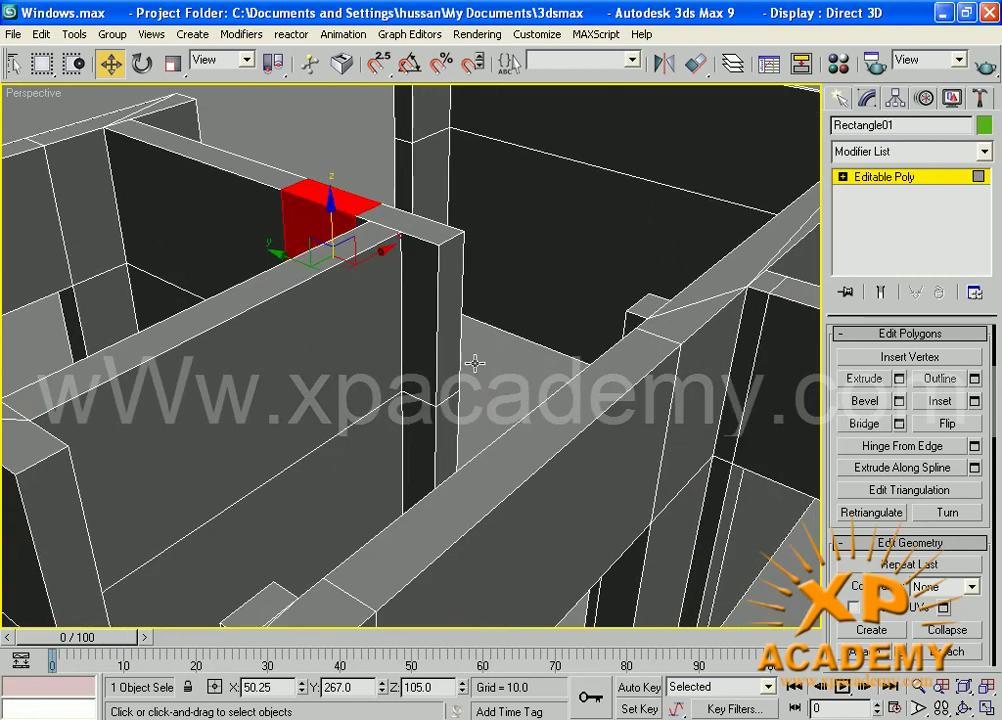
left_click(450, 308)
middle_click_drag(526, 394, 614, 330, "alt")
left_click(636, 277, "ctrl")
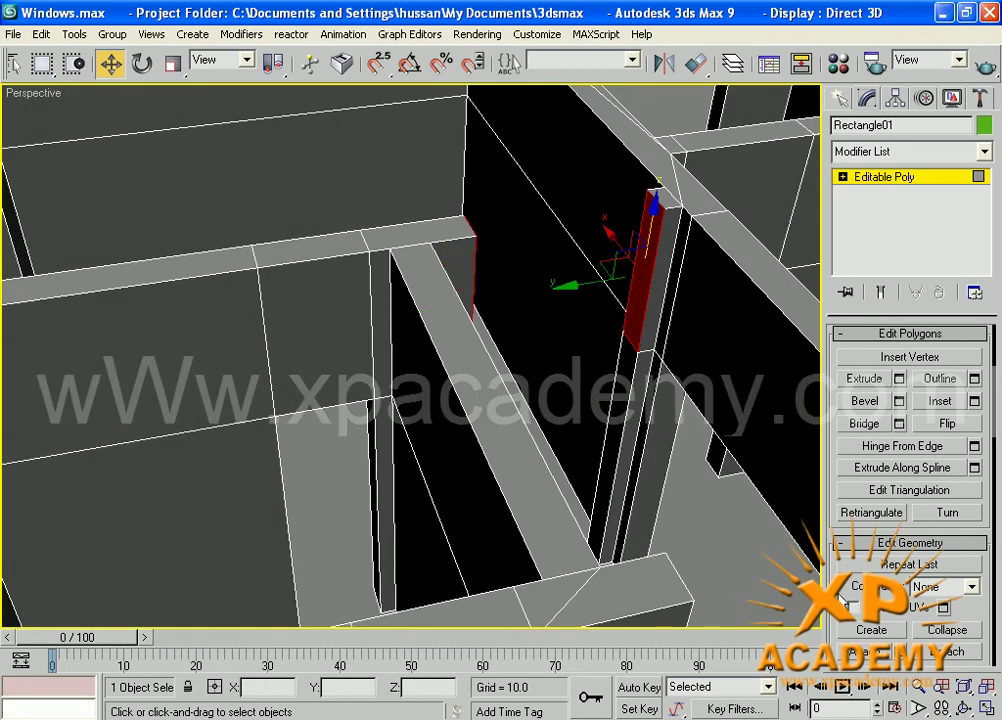
left_click(863, 423)
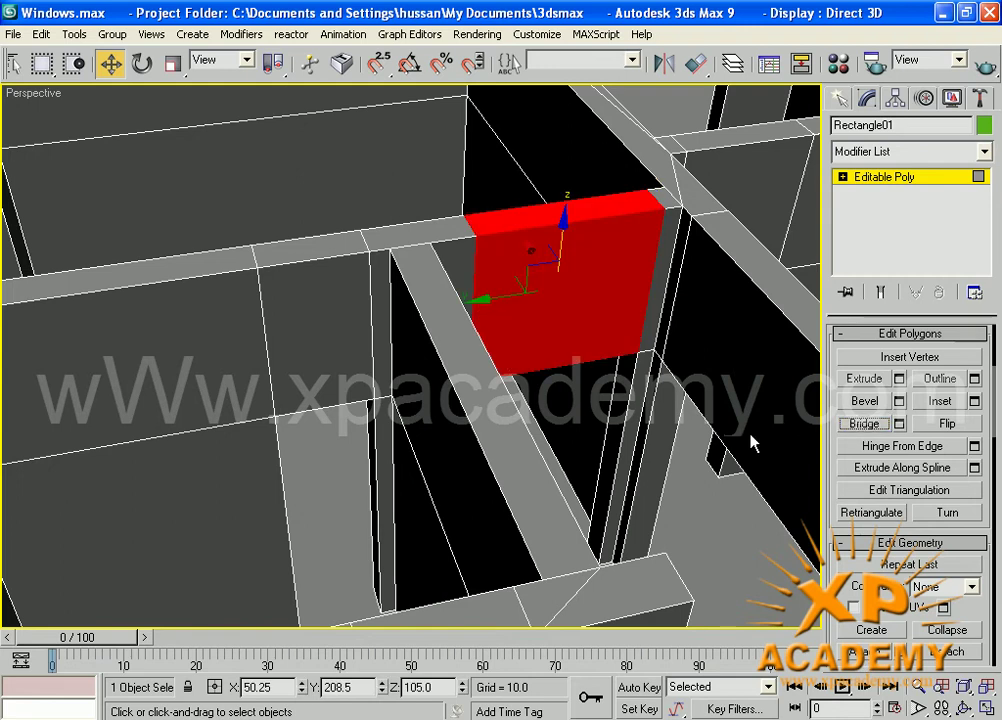
Bridge the upper polygons across the matching wider opening in line with the -X side partition.
middle_click_drag(752, 440, 690, 497, "alt")
middle_click_drag(639, 470, 473, 498, "alt")
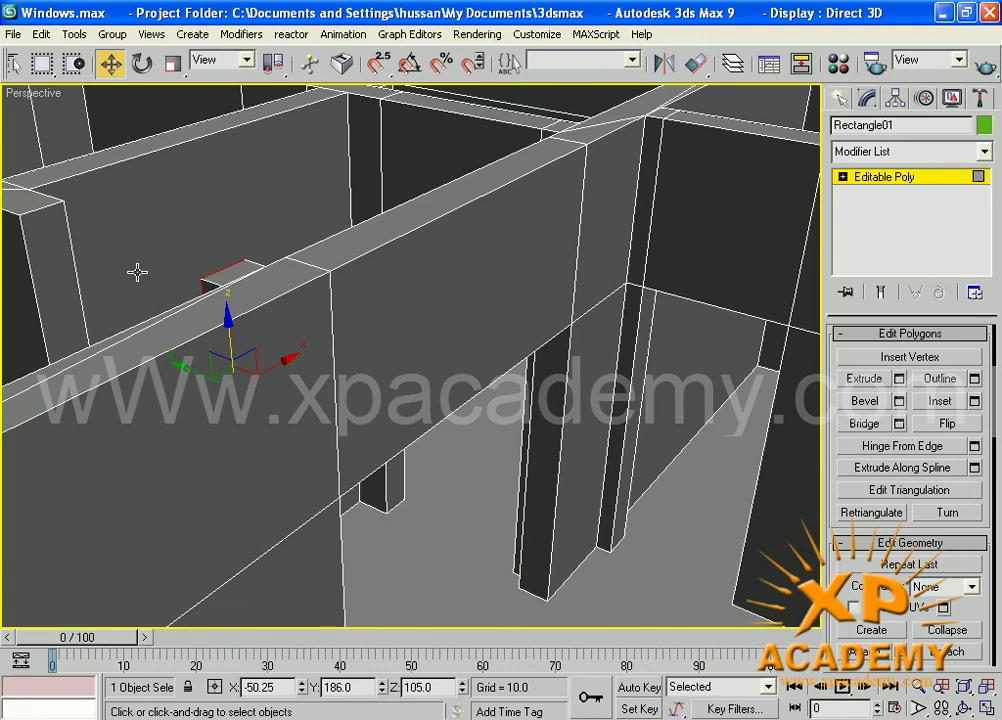
left_click(66, 272)
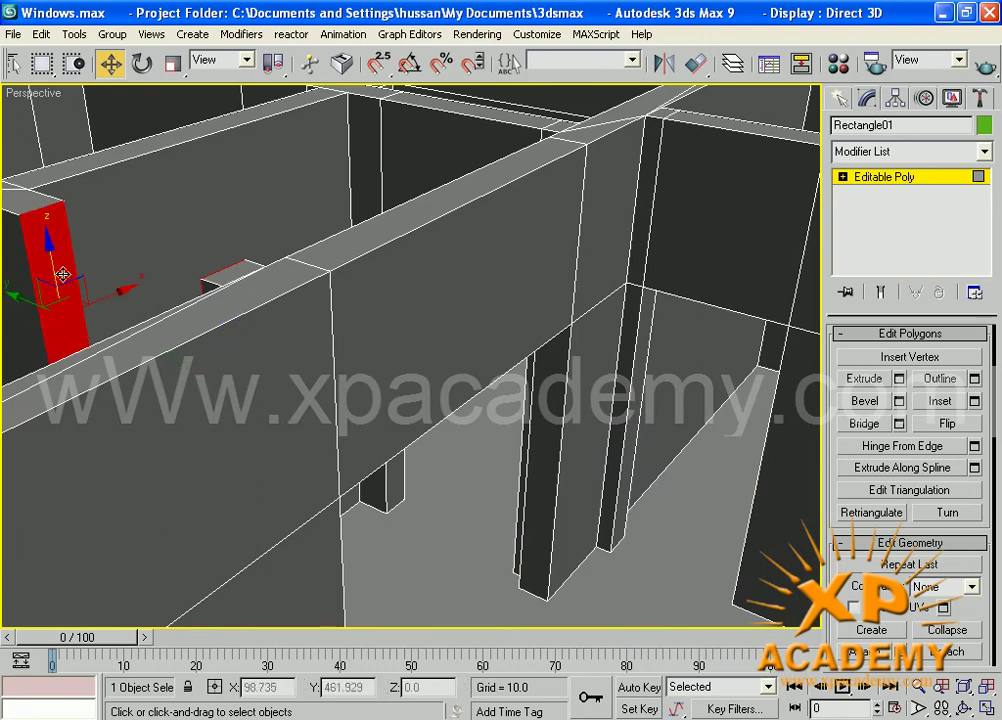
left_click(862, 424)
scroll(862, 430, "down", 3)
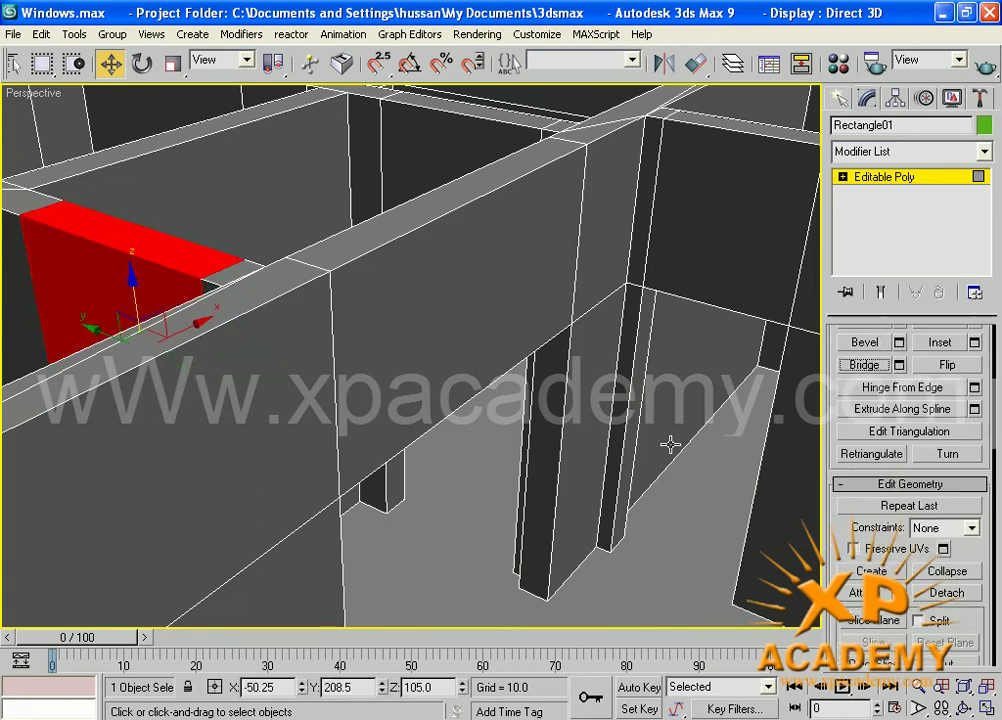
Bridge the two facing upper polygons across the window opening in the -Y end wall of the -X side room.
middle_click_drag(752, 527, 685, 464)
scroll(681, 508, "down", 4)
middle_click_drag(694, 528, 676, 380)
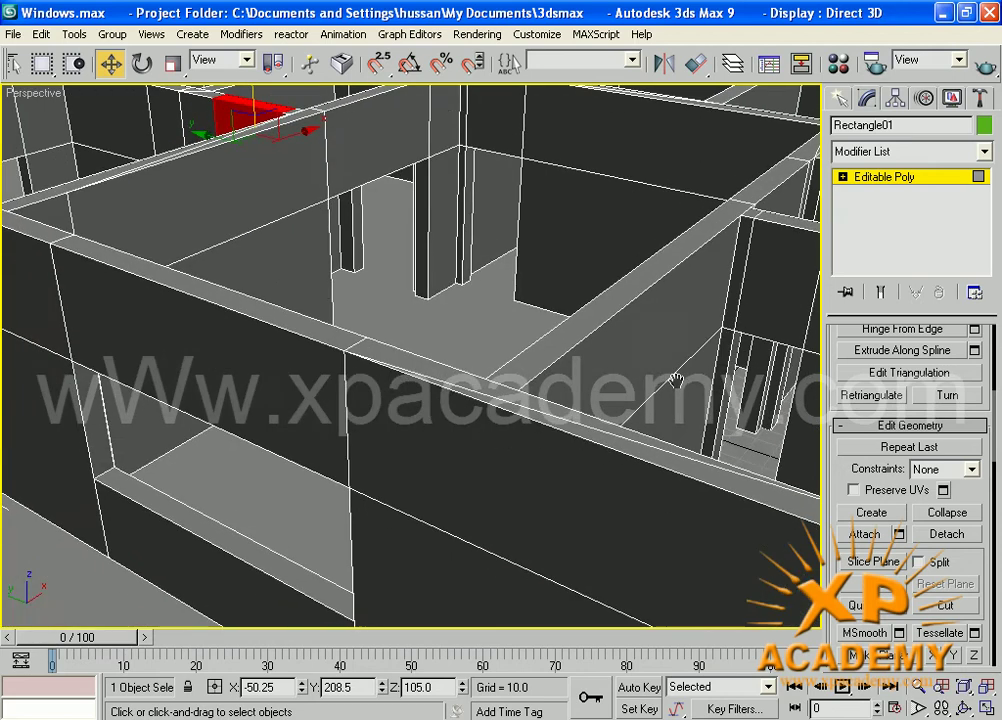
scroll(662, 400, "down", 2)
middle_click_drag(666, 467, 346, 374)
scroll(562, 405, "up", 3)
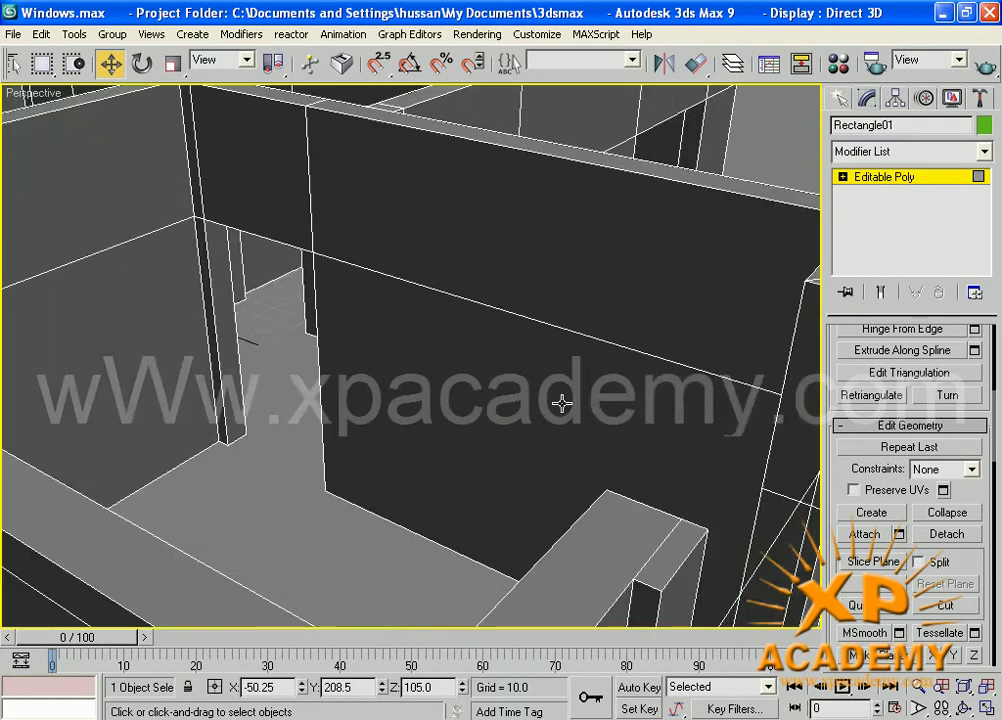
middle_click_drag(678, 443, 574, 401)
left_click(565, 380)
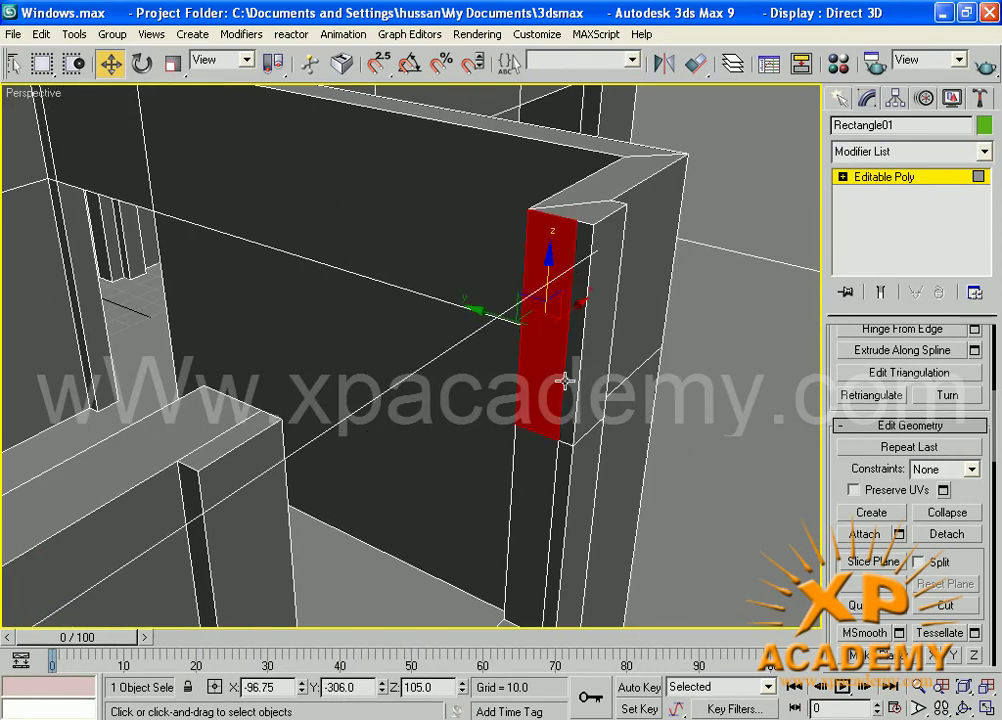
middle_click_drag(486, 473, 391, 490)
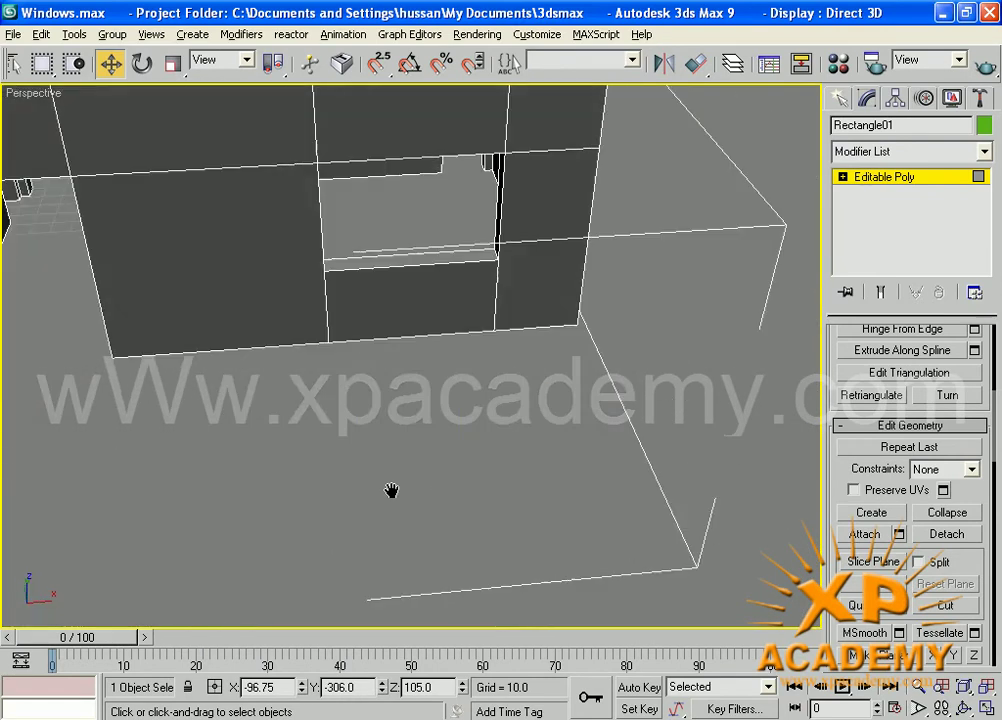
middle_click_drag(330, 368, 537, 383)
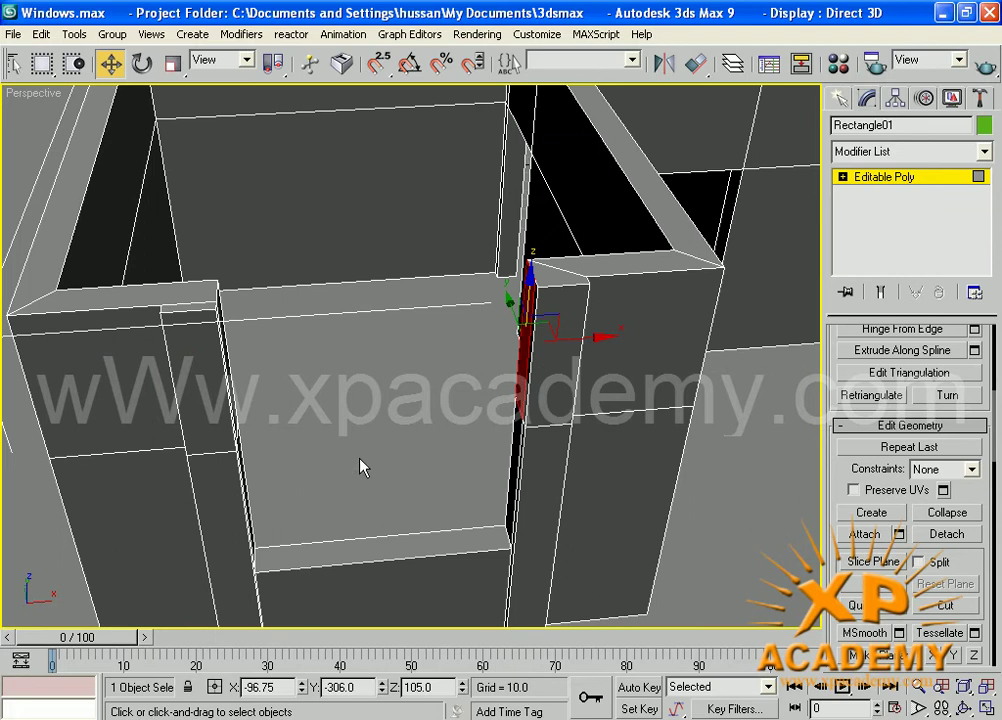
middle_click_drag(384, 466, 337, 456, "alt")
middle_click_drag(330, 406, 512, 428)
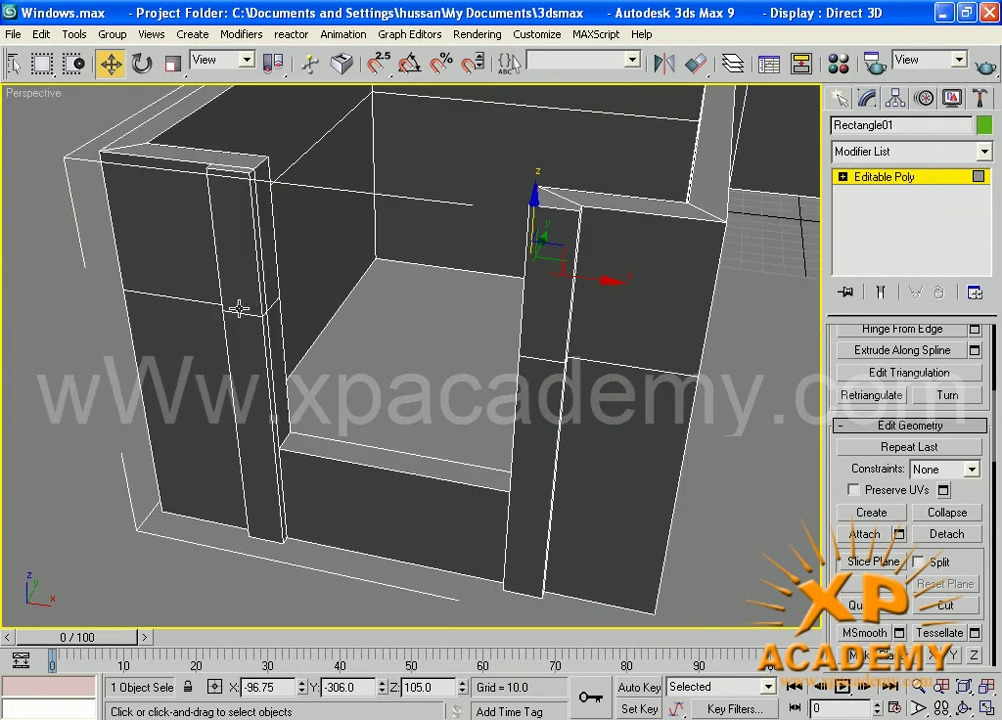
left_click(272, 260)
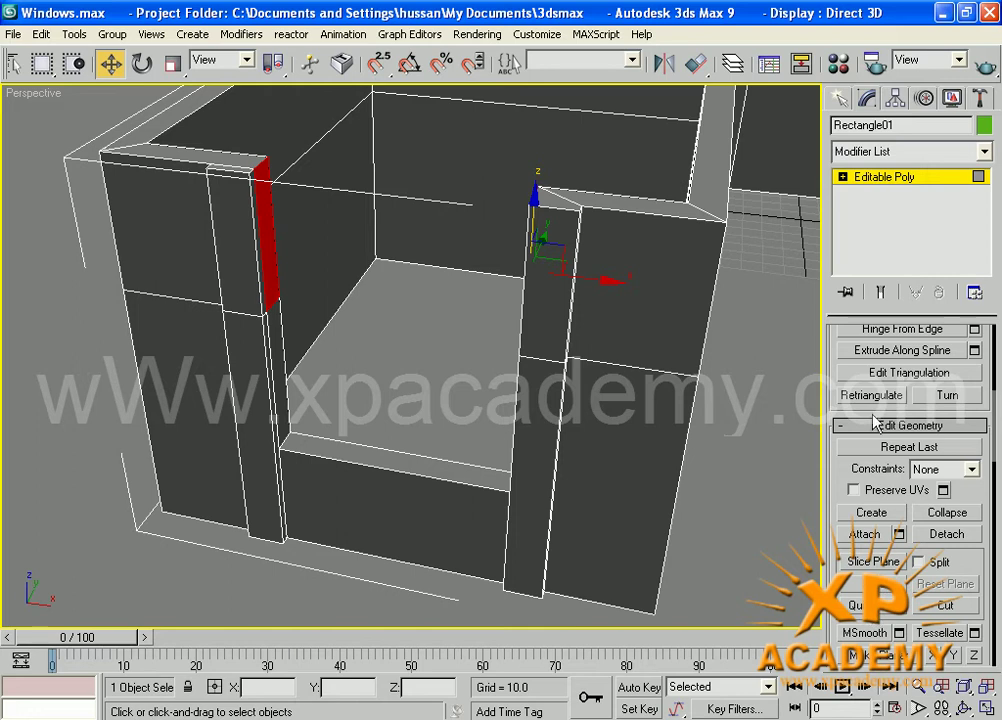
left_click_drag(835, 468, 835, 553)
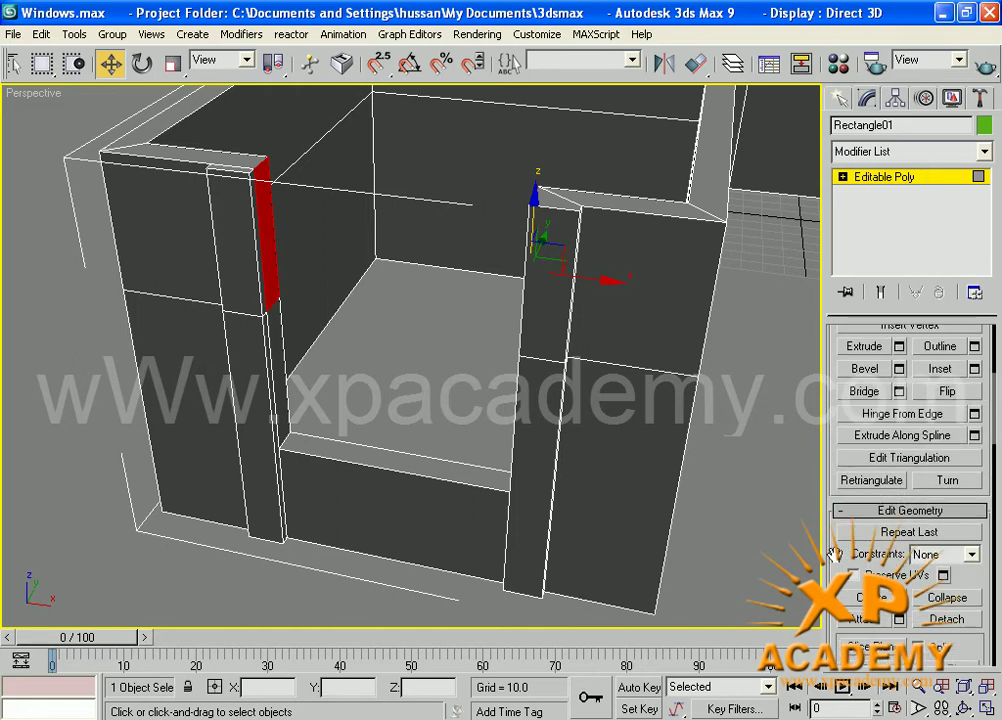
left_click(854, 395)
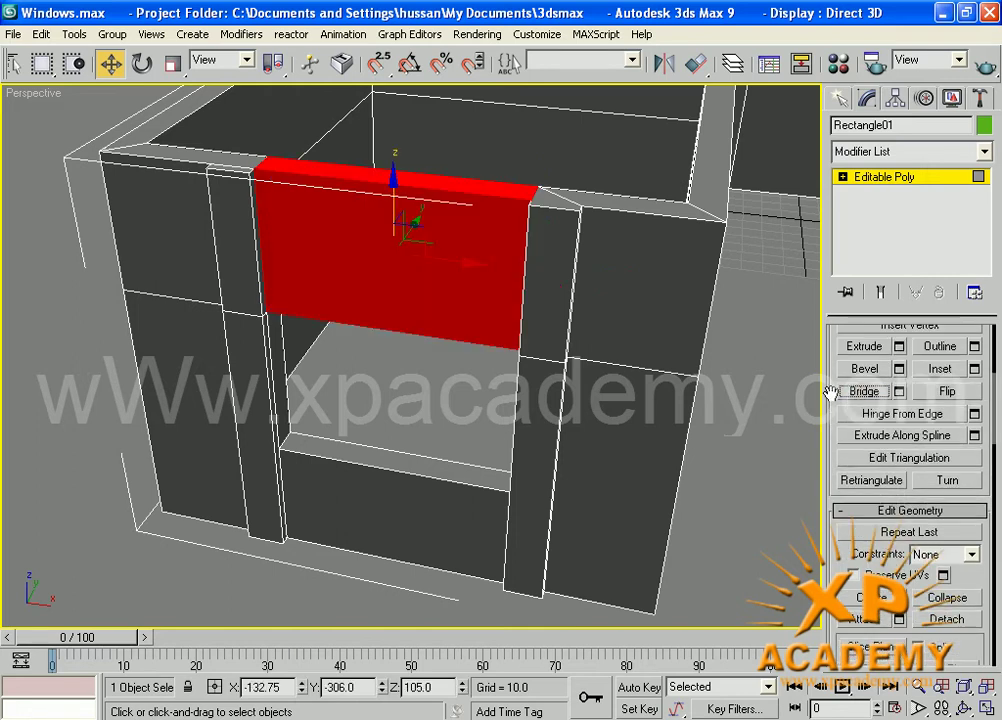
Bridge the upper polygons over the narrow interior doorway between the partition's end and the +X outer wall.
middle_click_drag(639, 311, 508, 413)
scroll(568, 344, "down", 4)
middle_click_drag(667, 385, 594, 390, "alt")
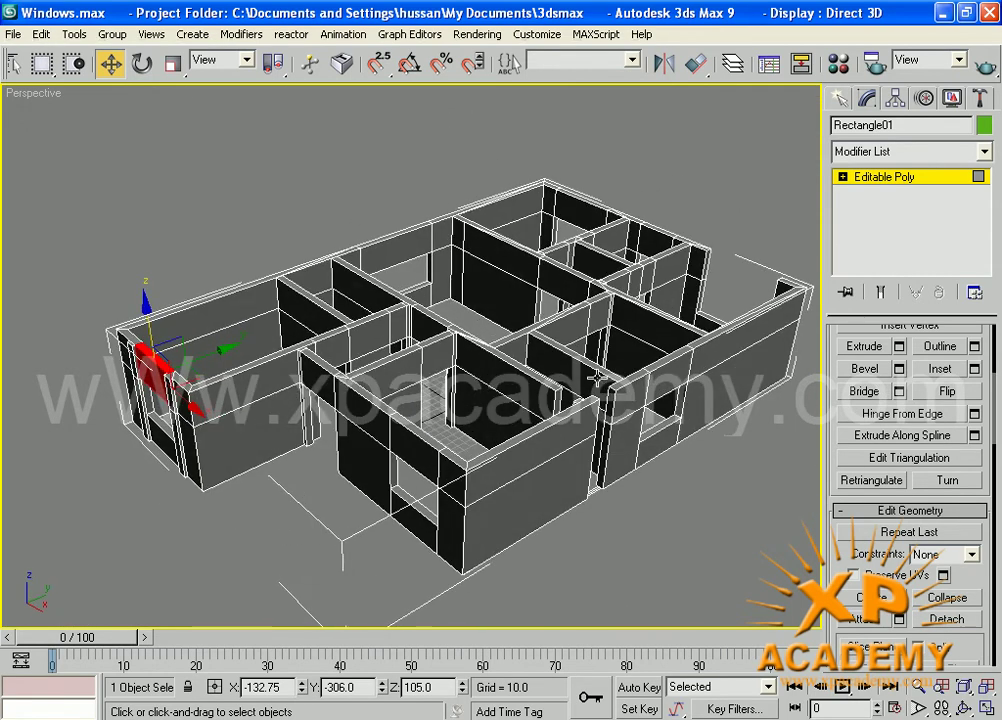
middle_click_drag(616, 320, 338, 320)
scroll(221, 398, "up", 4)
middle_click_drag(271, 343, 636, 312)
left_click(409, 421)
middle_click_drag(428, 484, 537, 490, "alt")
middle_click_drag(668, 362, 337, 369)
middle_click_drag(539, 361, 571, 361, "alt")
scroll(606, 302, "up", 2)
scroll(531, 316, "up", 2)
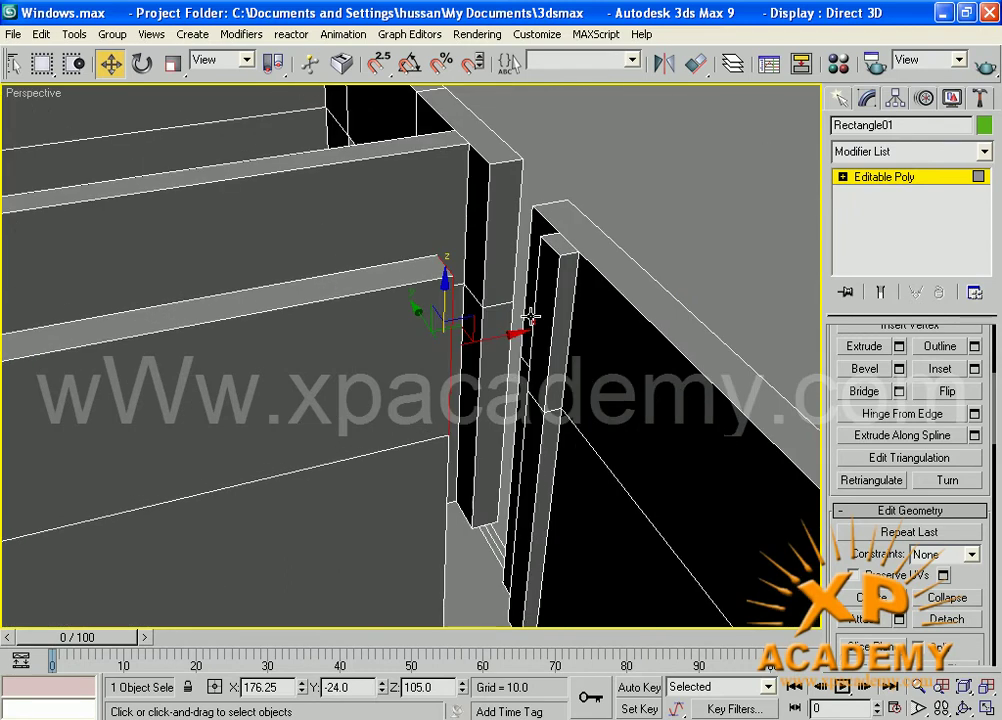
left_click(549, 299)
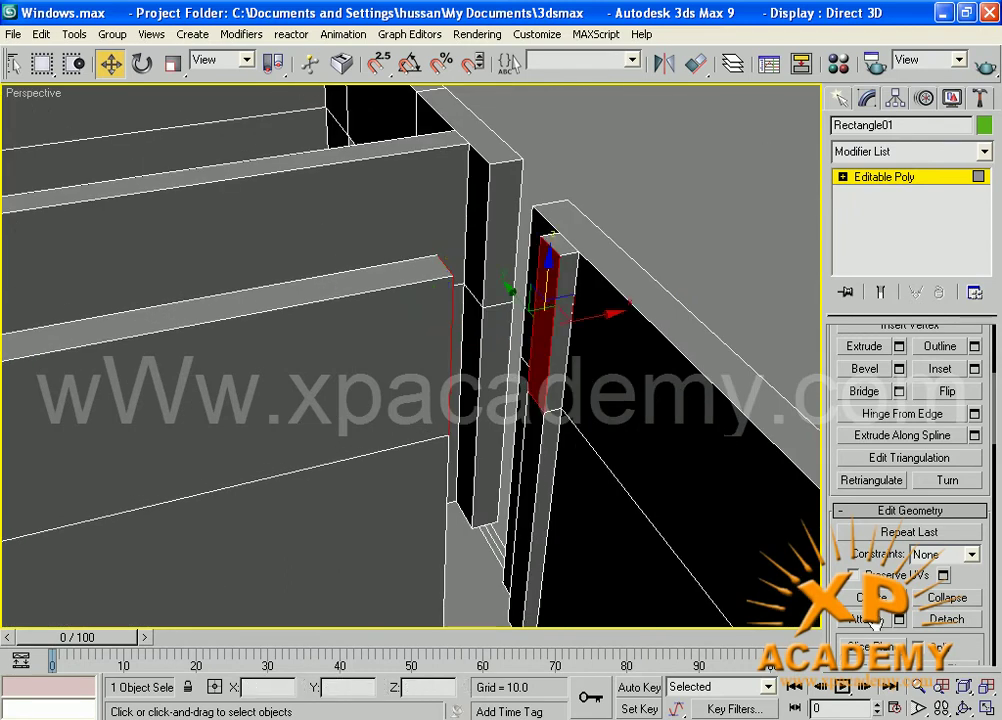
left_click(864, 391)
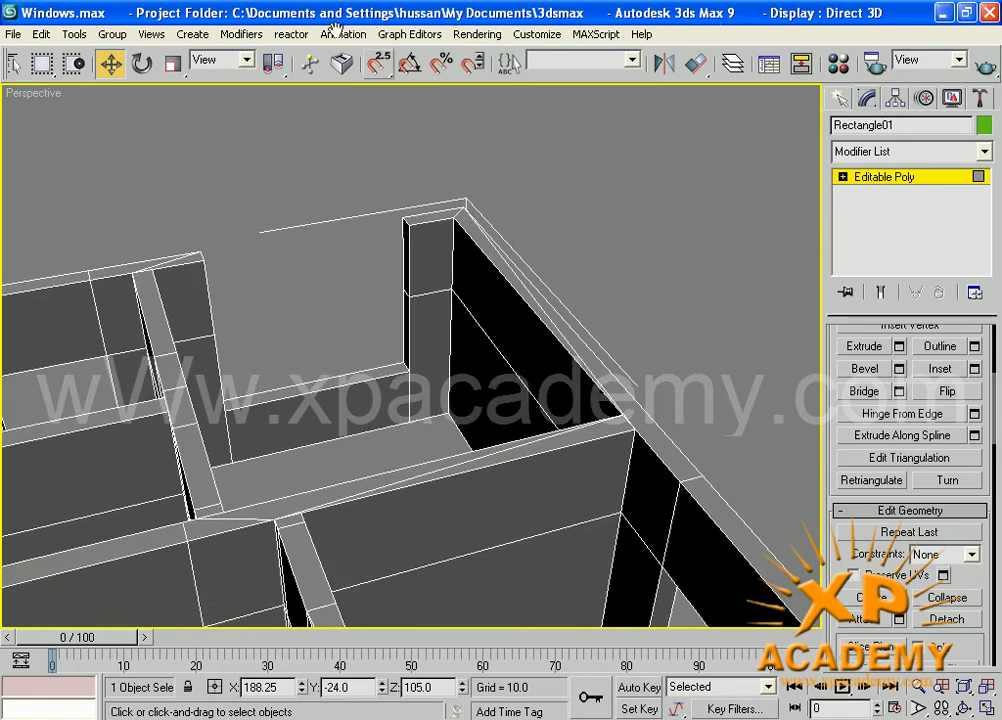
Bridge the upper polygons across the wide window opening in the +Y wall near the +X corner.
middle_click_drag(365, 338, 443, 358)
scroll(511, 325, "up", 1)
left_click(535, 289)
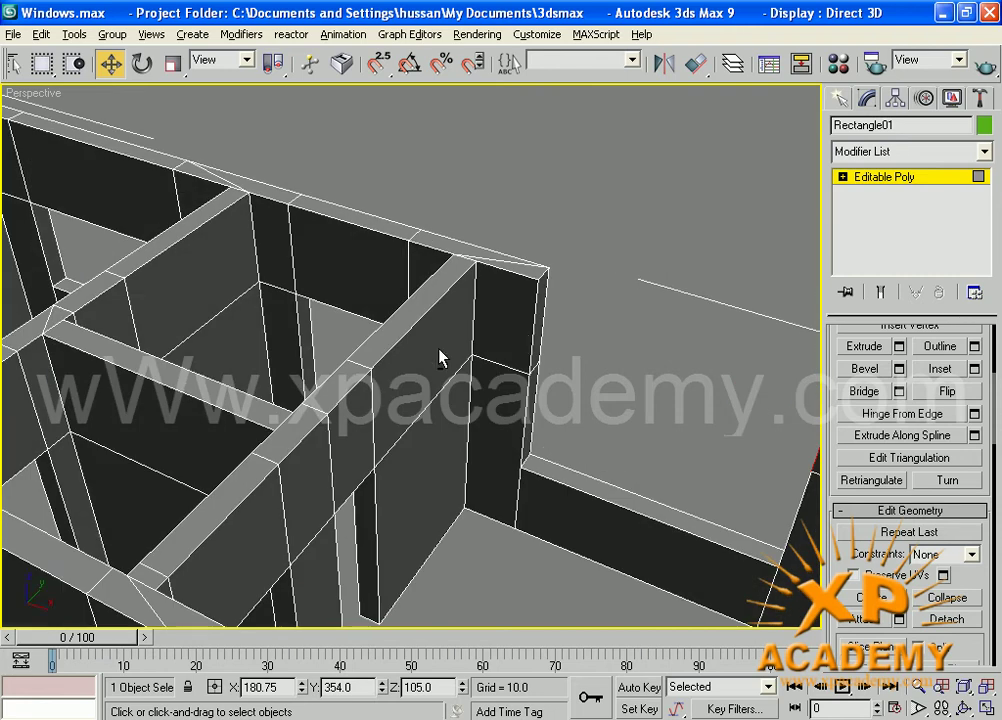
left_click(536, 331)
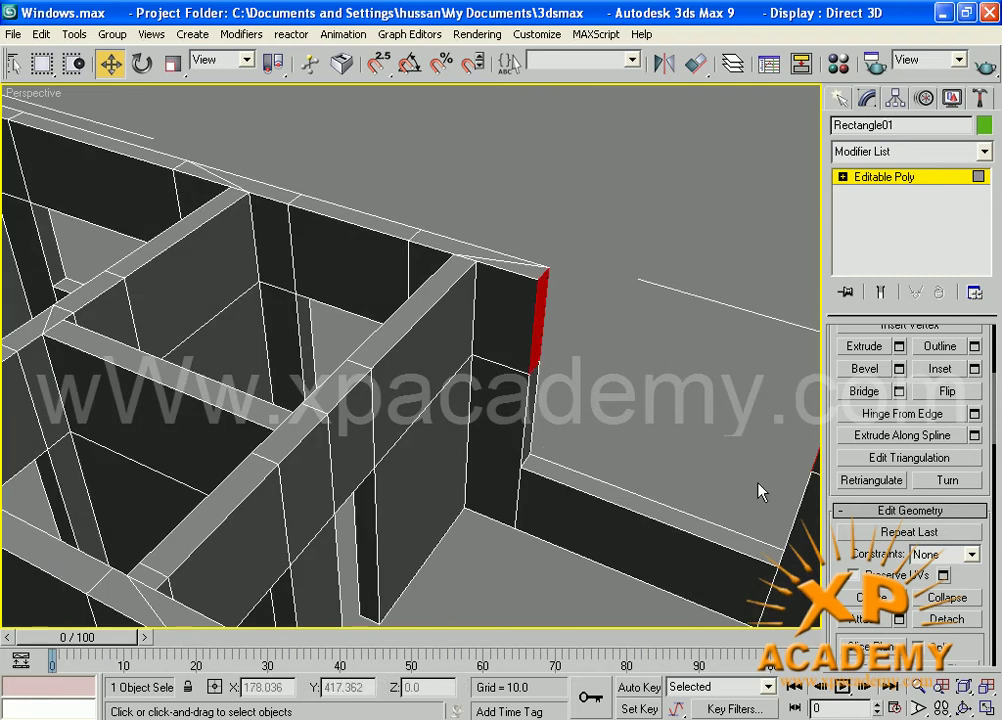
left_click(866, 391)
middle_click_drag(586, 416, 702, 385, "alt")
scroll(702, 385, "down", 4)
middle_click_drag(452, 454, 530, 398)
scroll(597, 469, "up", 4)
middle_click_drag(683, 452, 545, 374)
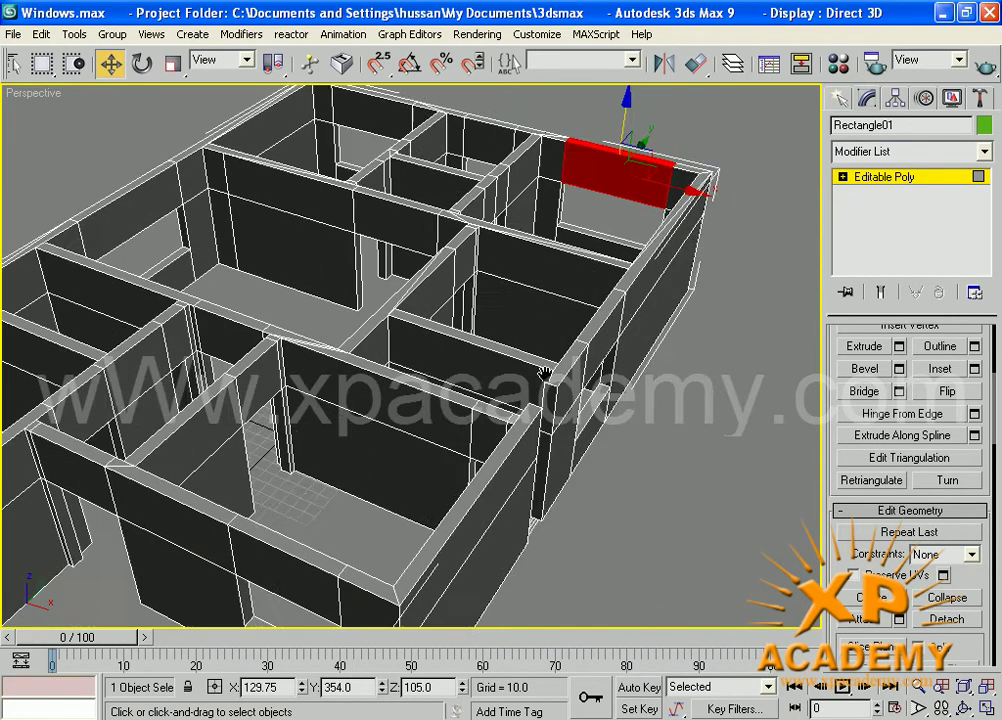
scroll(543, 373, "up", 2)
scroll(586, 447, "up", 3)
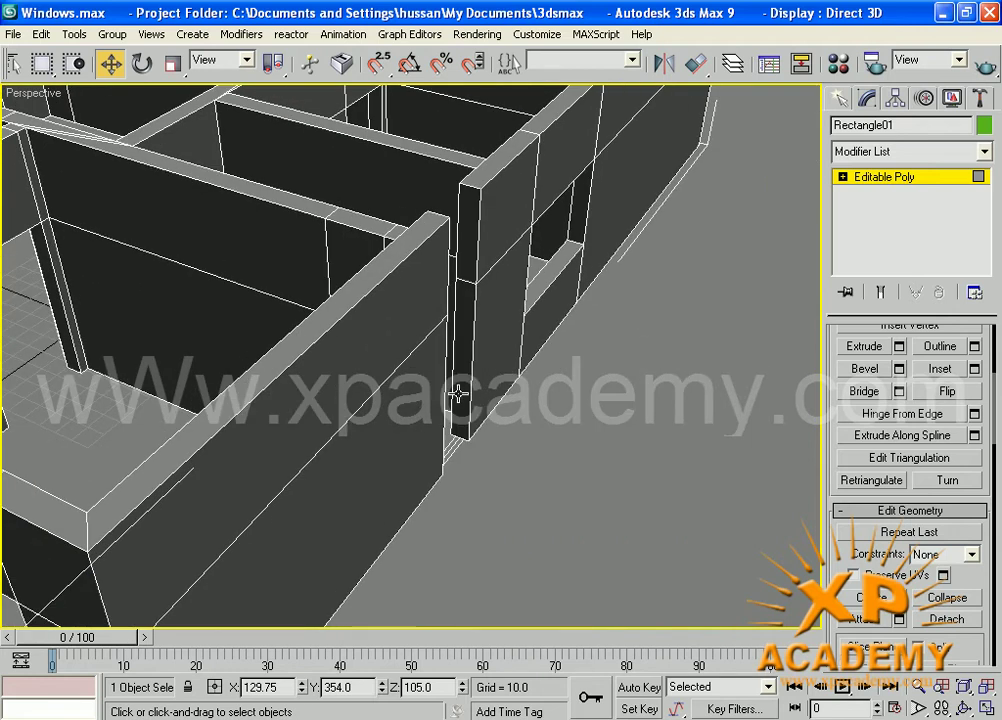
left_click(458, 395)
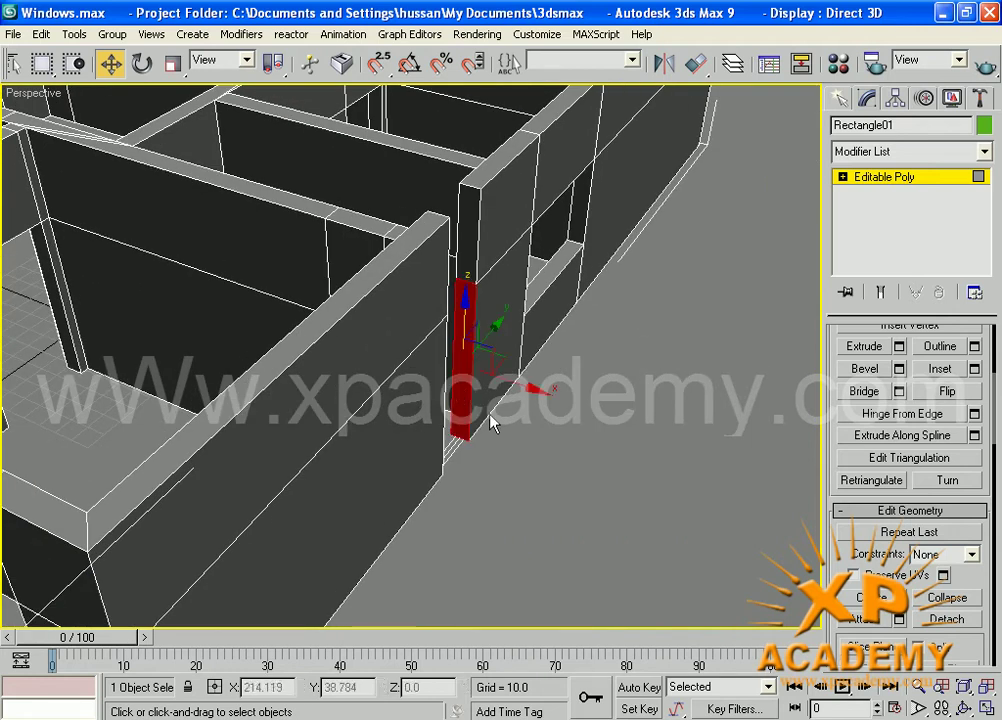
left_click(559, 459)
Leave Polygon level and switch the Editable Poly to Edge sub-object level.
scroll(455, 310, "up", 2)
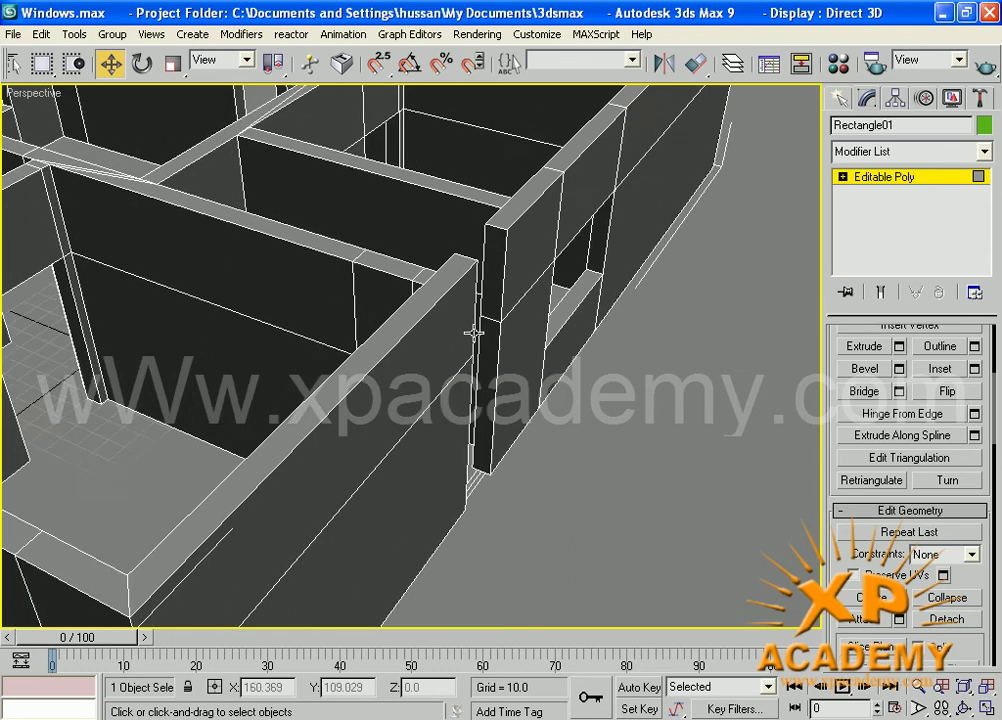
scroll(506, 340, "up", 2)
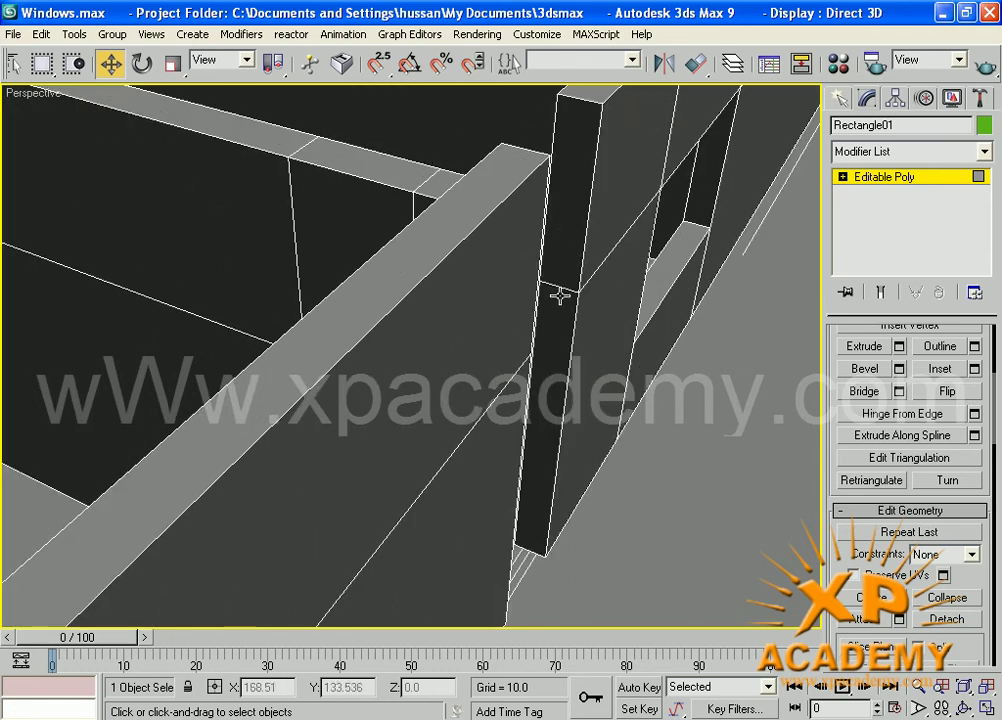
scroll(600, 360, "up", 3)
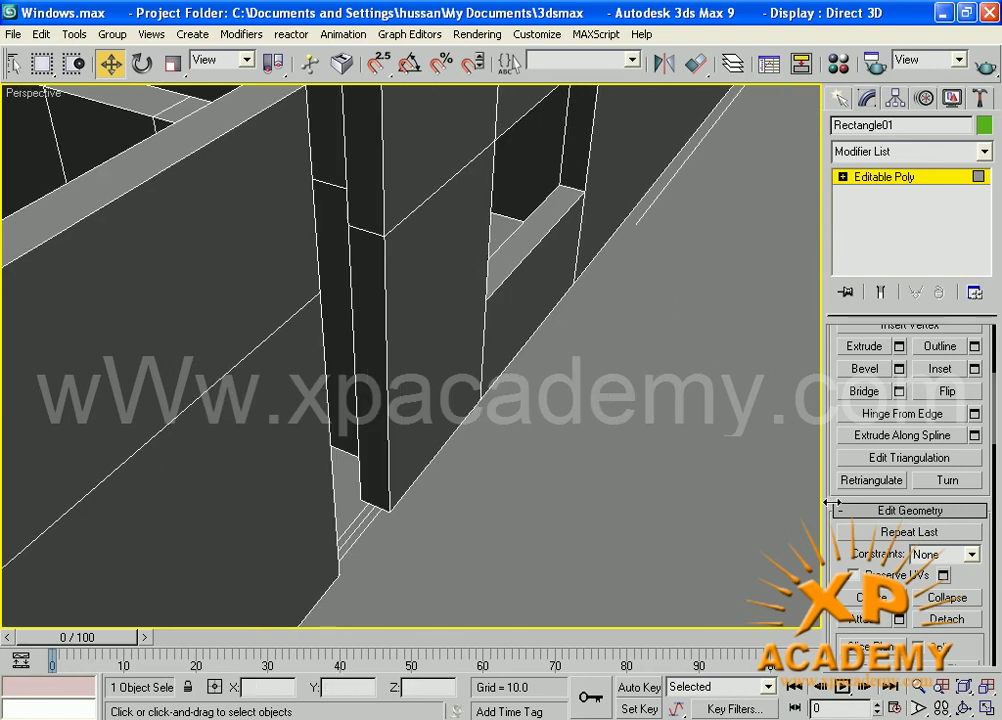
left_click_drag(831, 448, 831, 681)
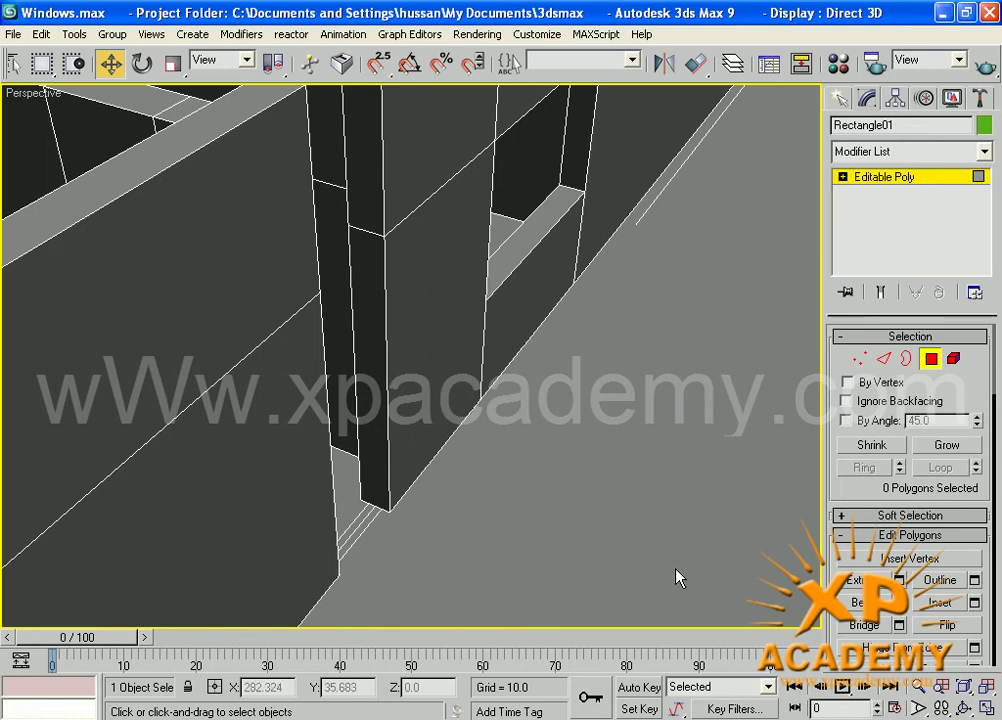
left_click(931, 362)
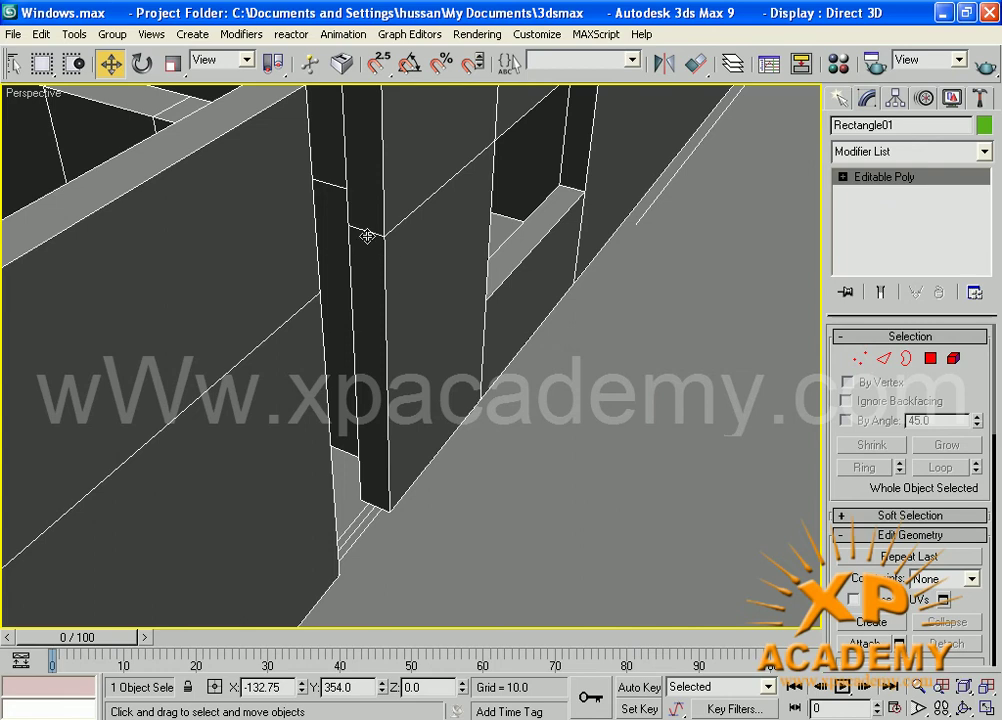
left_click(842, 175)
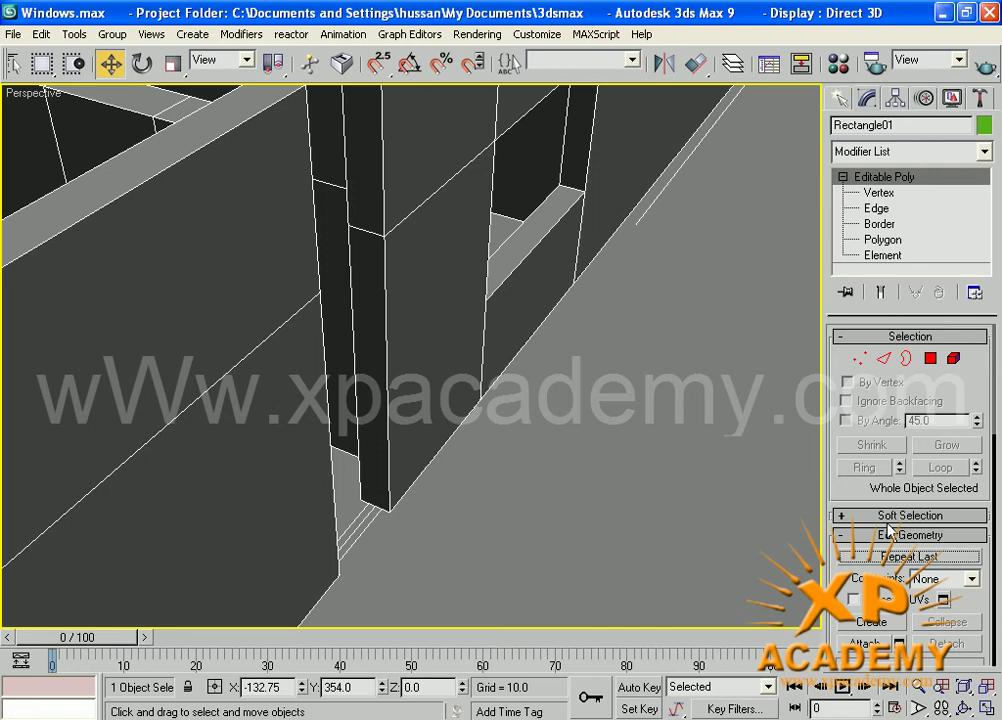
left_click(890, 517)
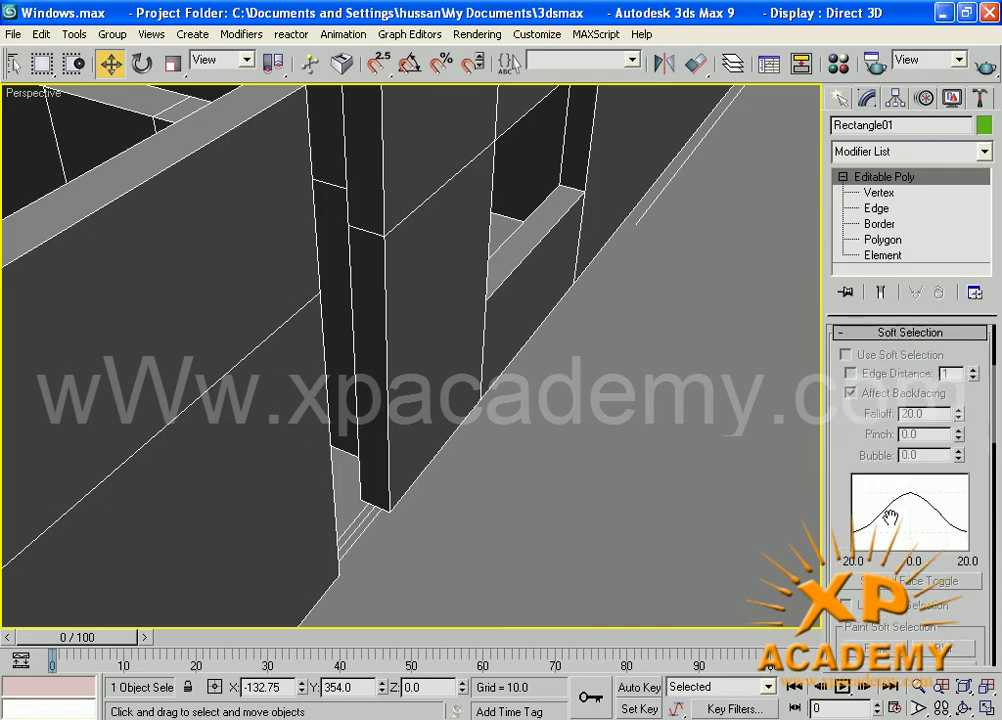
left_click(893, 333)
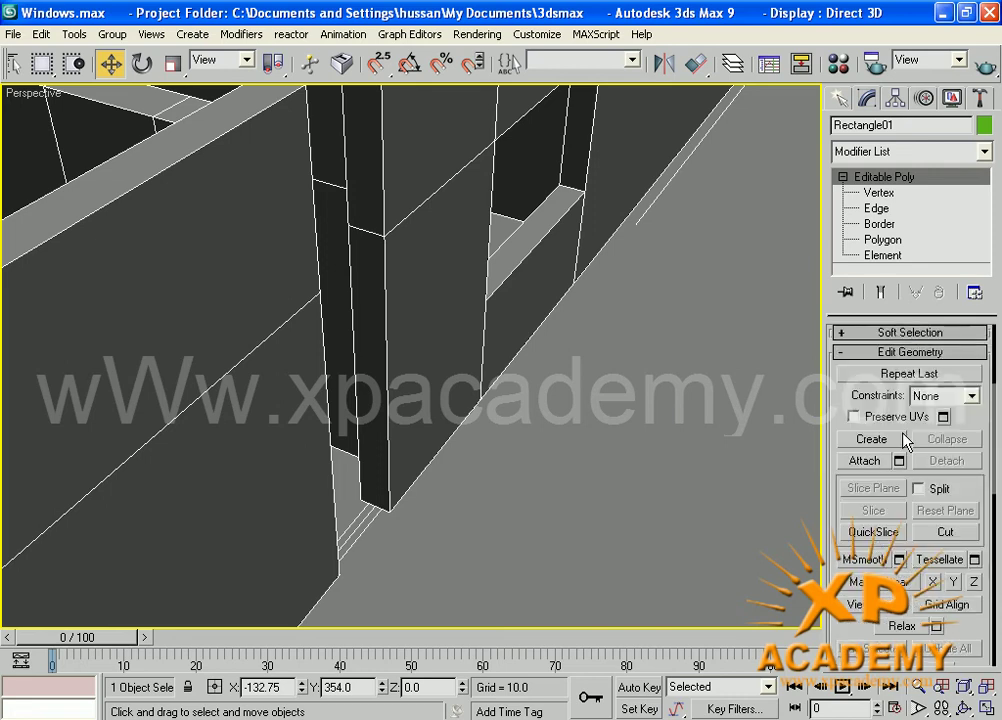
left_click(859, 355)
left_click(859, 355)
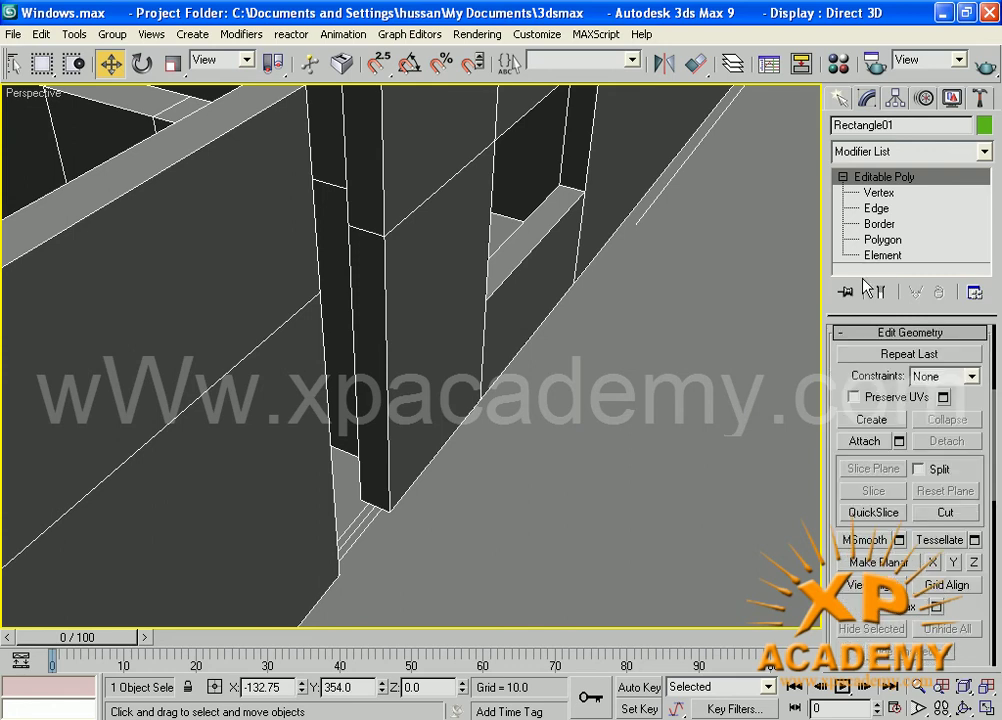
left_click(878, 209)
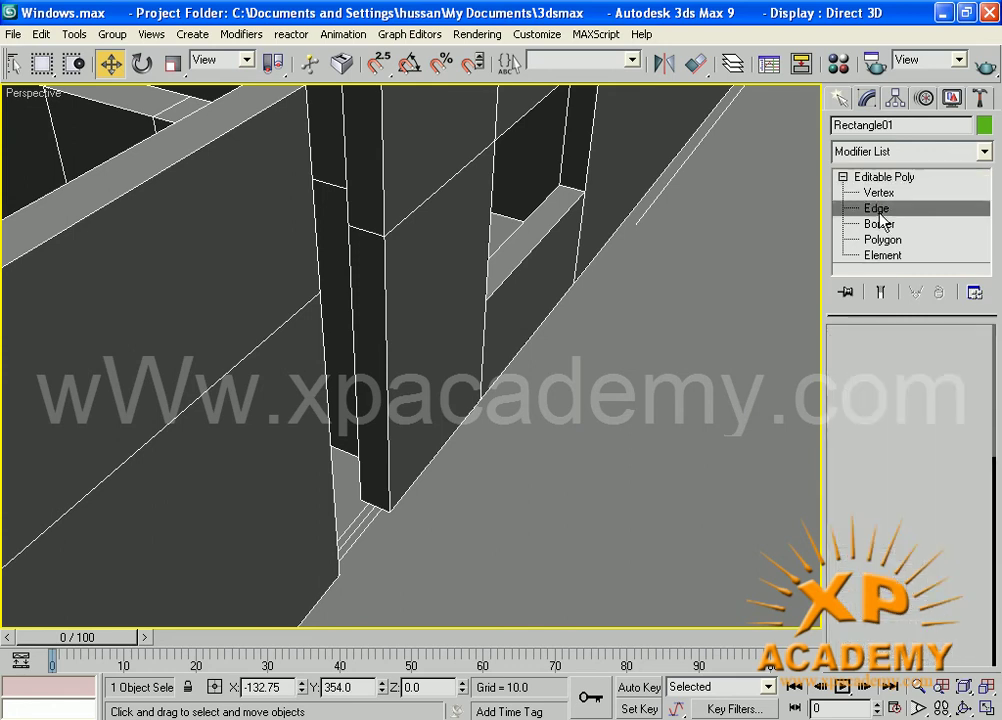
Remove the horizontal slice edge from the +Y jamb of the doorway in the +X outer wall, keeping the jamb's face.
left_click(367, 234)
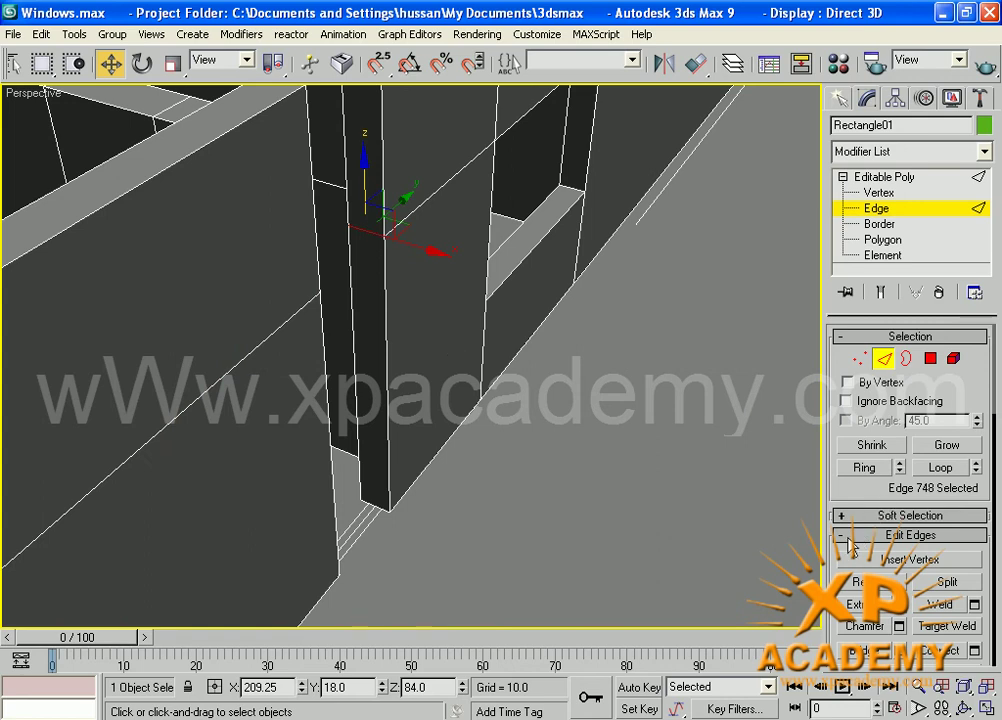
middle_click_drag(388, 269, 436, 317)
scroll(454, 306, "up", 3)
middle_click_drag(512, 360, 508, 398)
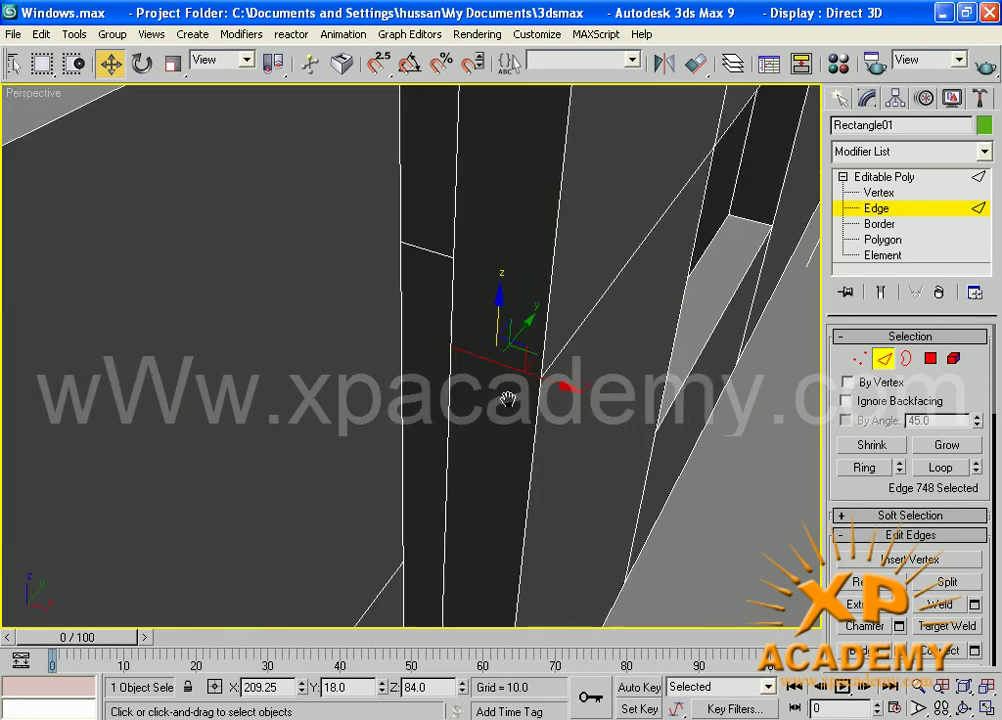
left_click(508, 400)
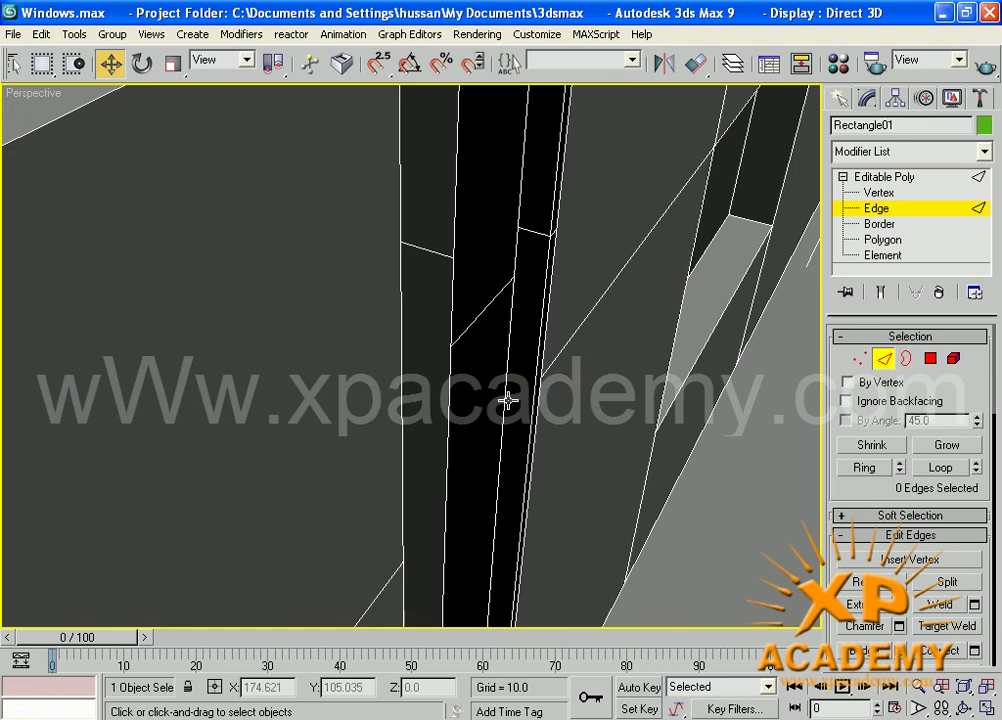
key("ctrl+z")
key("BackSpace")
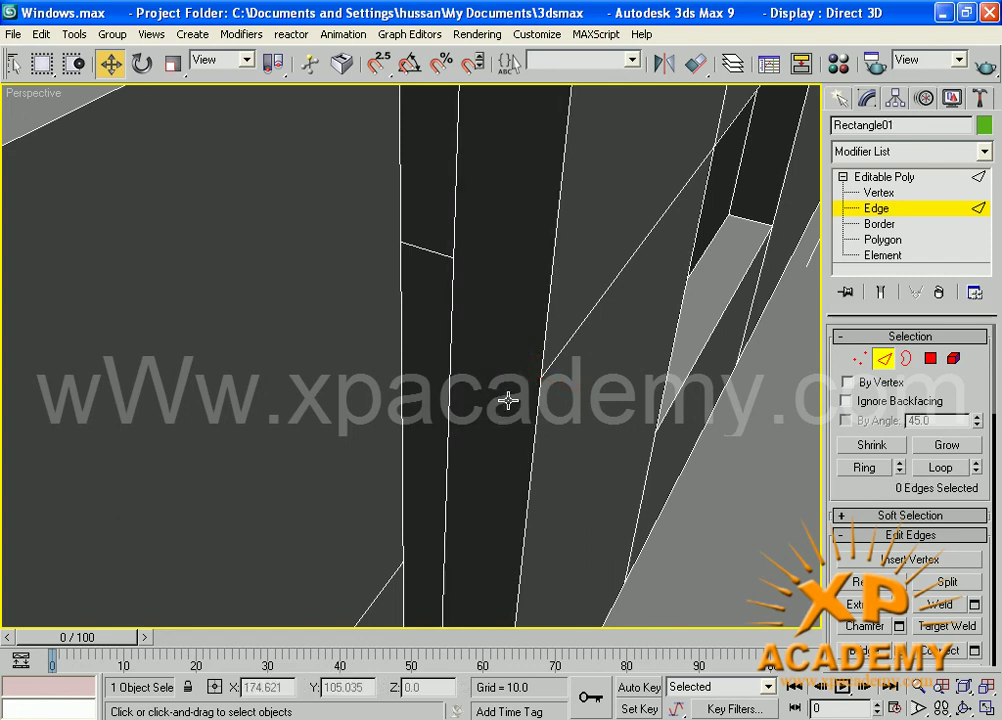
Remove the horizontal slice edge from the -Y jamb of the doorway in the +X outer wall, keeping the jamb's face.
scroll(520, 380, "down", 5)
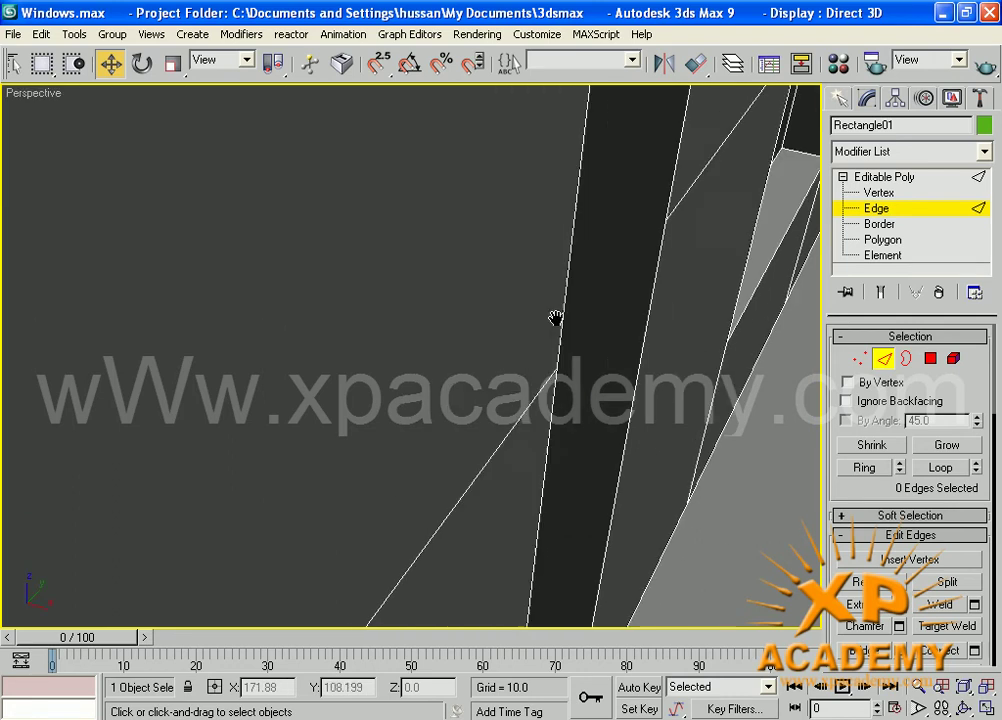
middle_click_drag(510, 404, 438, 385, "alt")
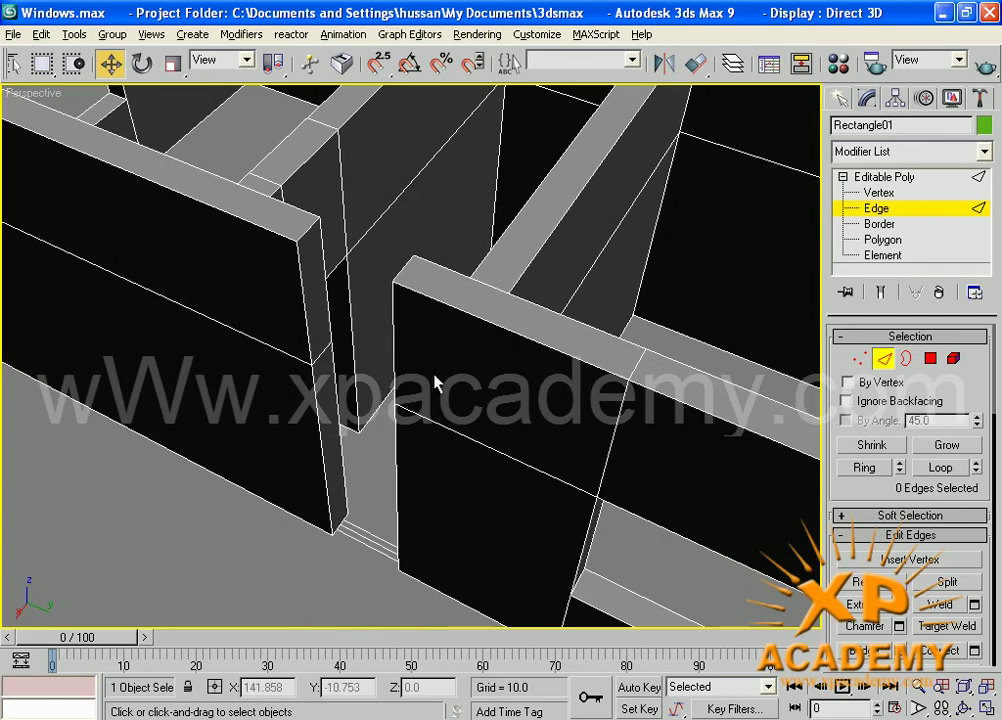
left_click(322, 355)
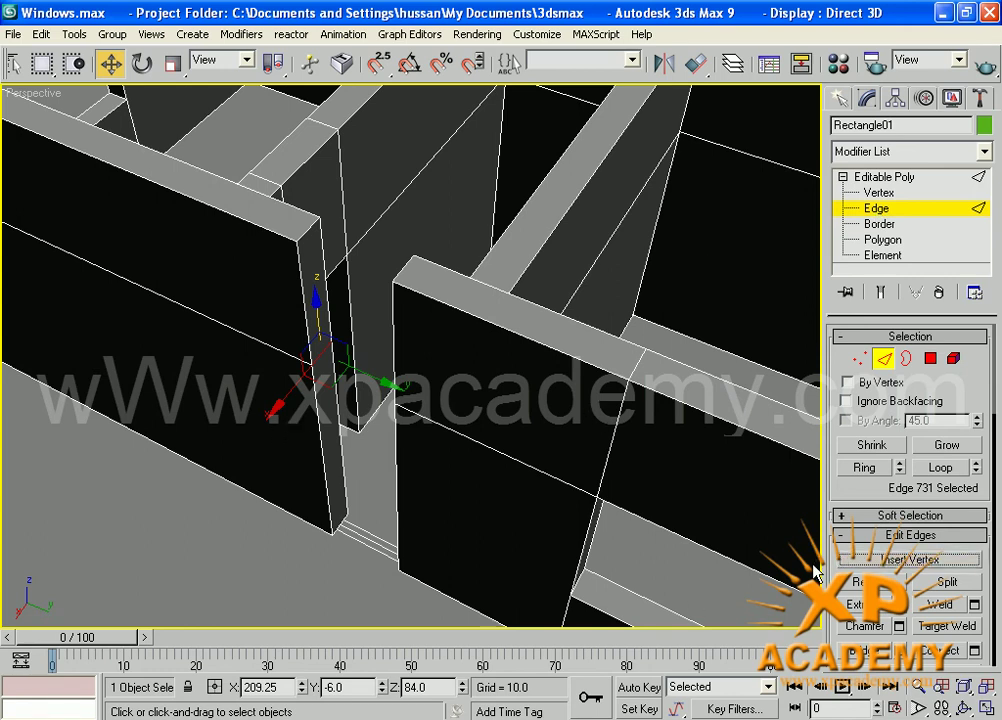
left_click(666, 458)
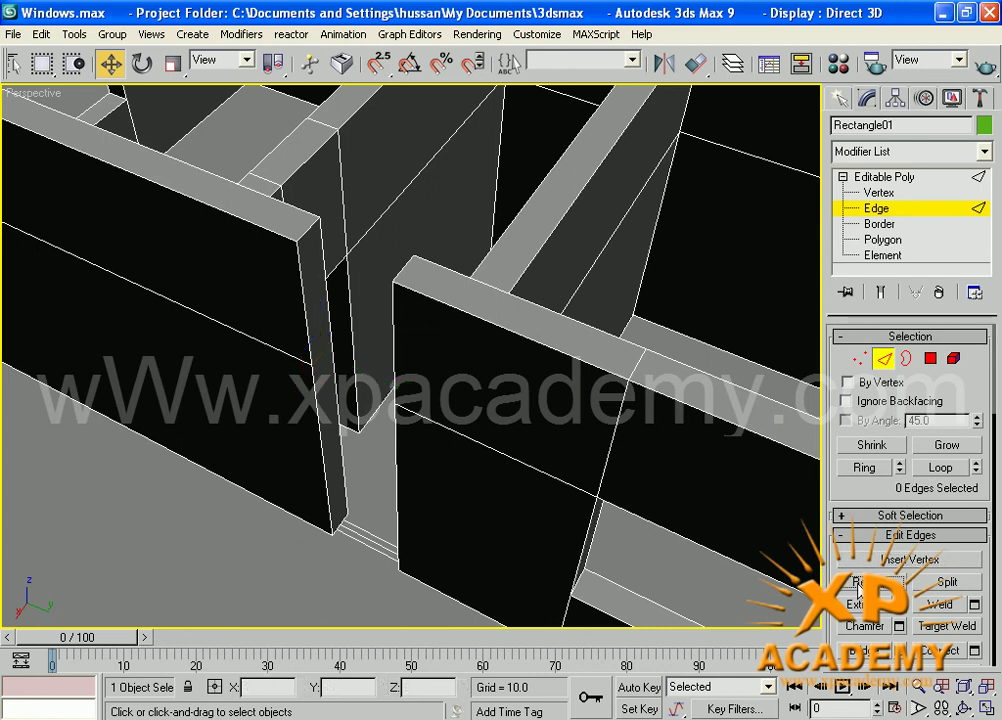
At Polygon level, bridge the two full-height jamb faces of the doorway in the +X outer wall to close the opening.
middle_click_drag(376, 365, 944, 374)
key("4")
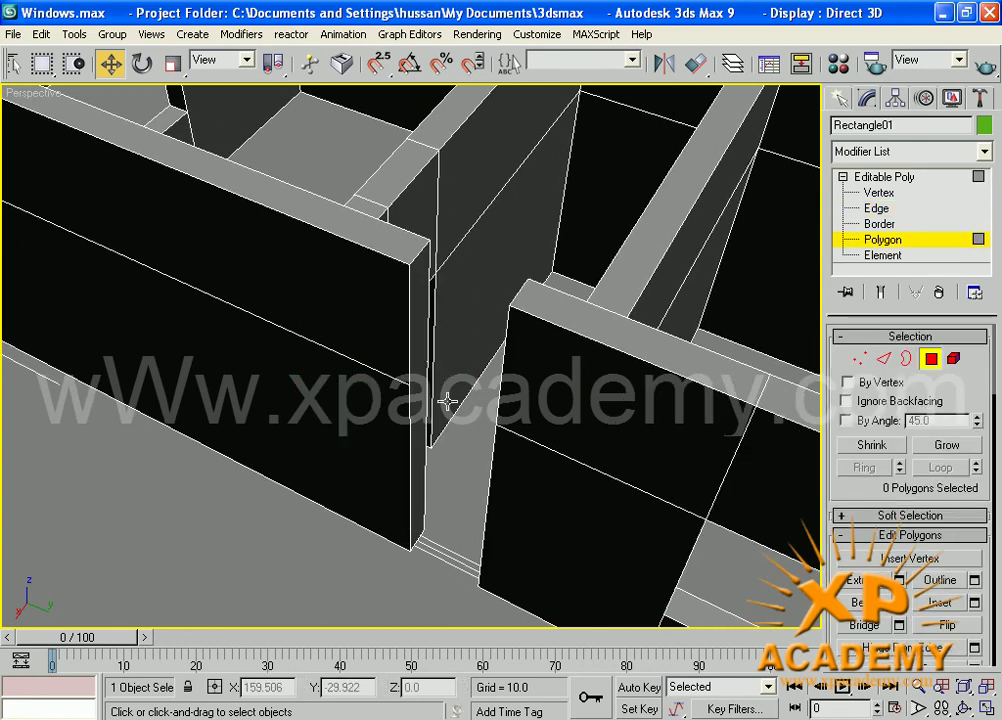
left_click(422, 399)
middle_click_drag(541, 488, 637, 455, "alt")
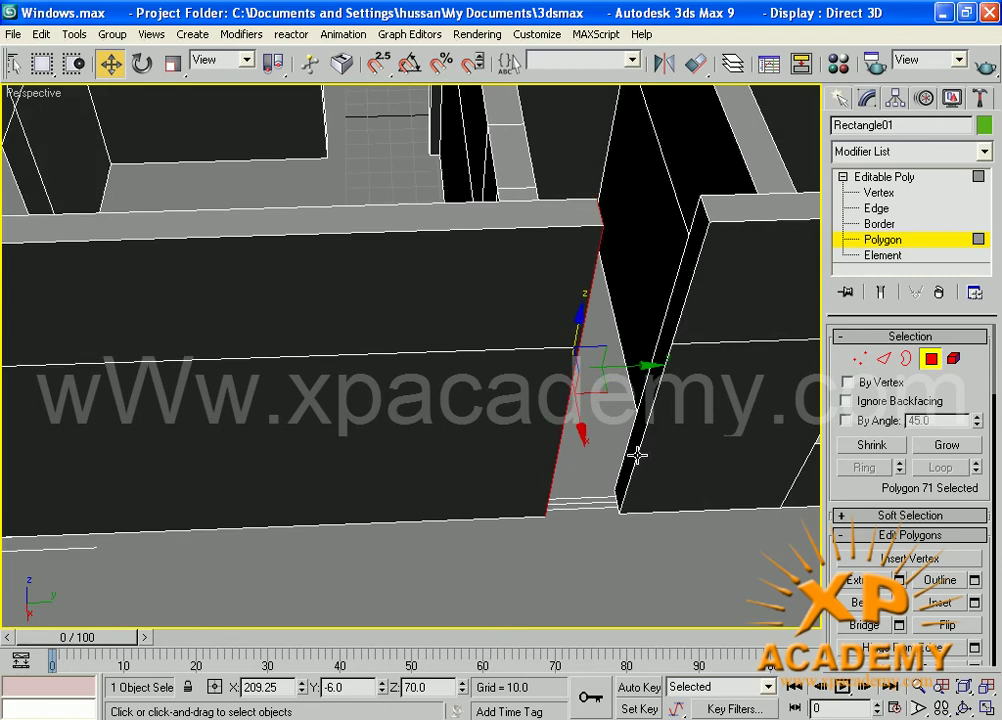
left_click(636, 444, "ctrl")
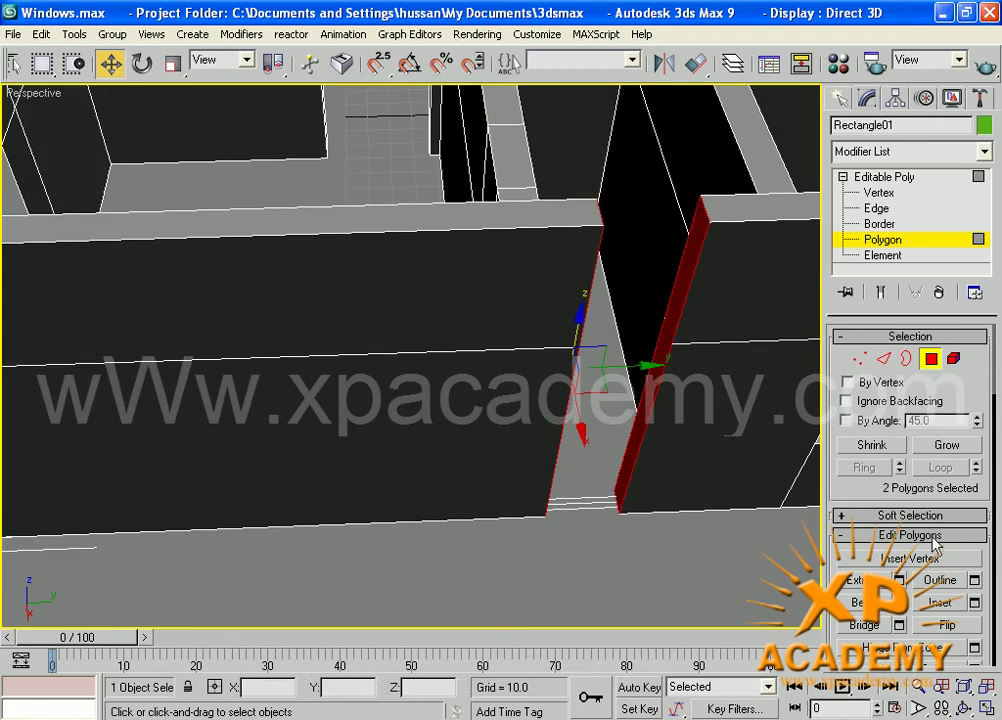
left_click(872, 630)
scroll(559, 492, "down", 6)
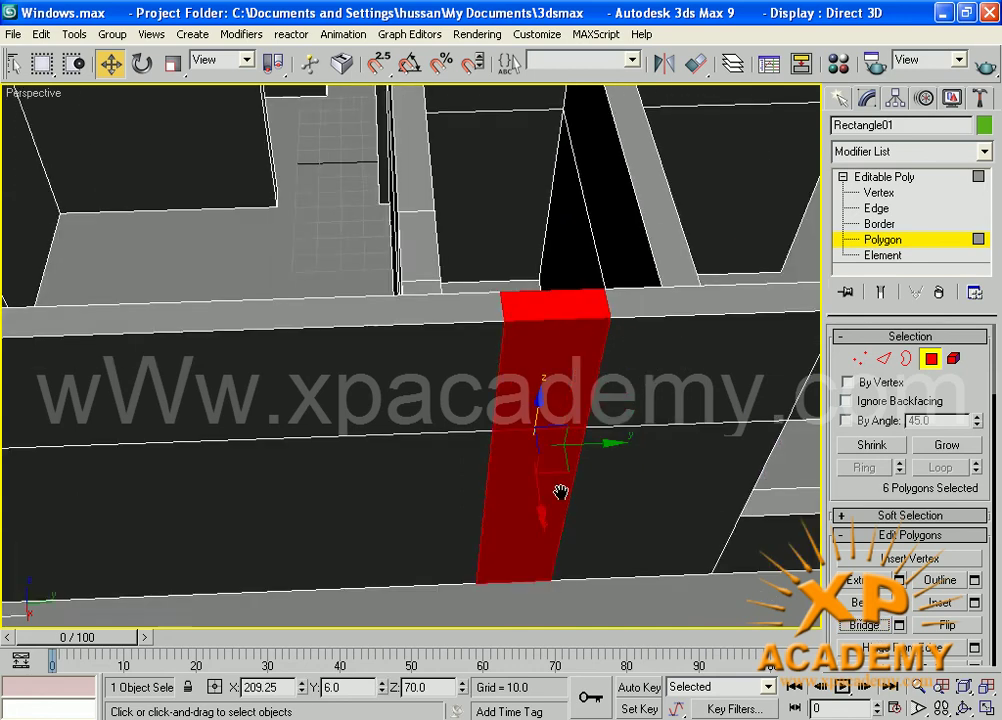
middle_click_drag(510, 394, 210, 421)
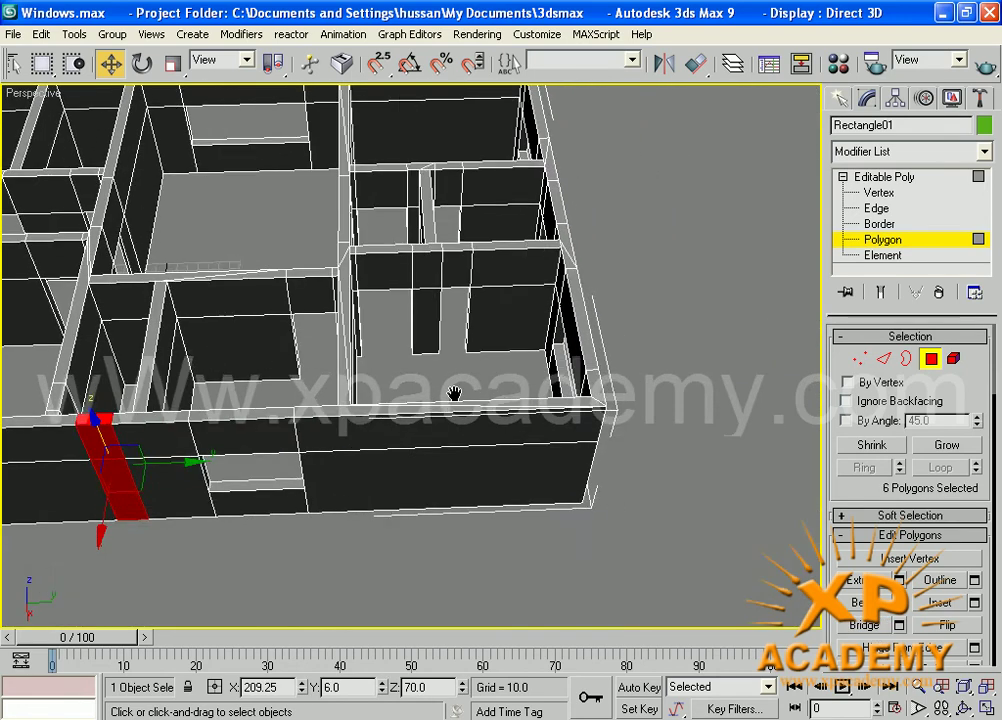
Display the house shaded without edged faces, leave sub-object editing and deselect the walls.
middle_click_drag(454, 398, 412, 478)
key("F3")
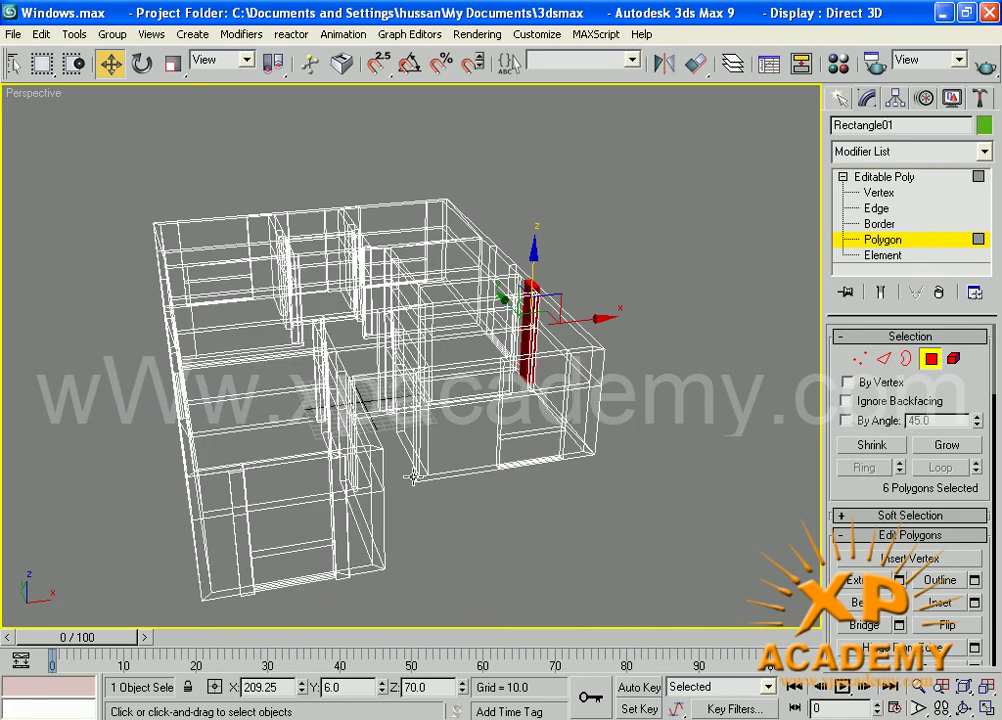
key("F3")
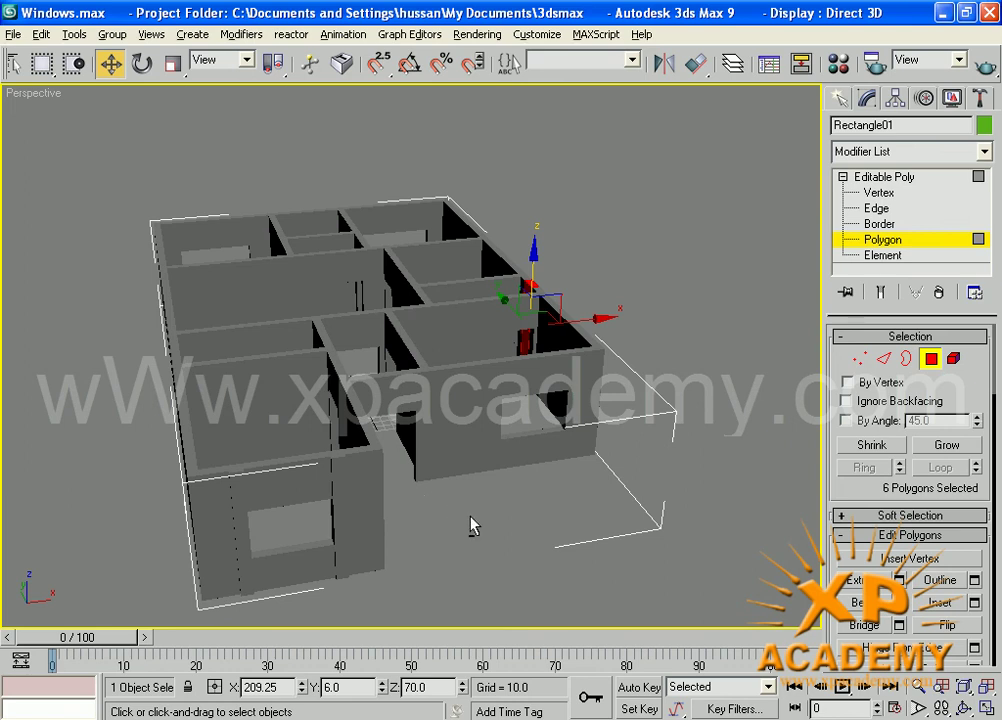
middle_click_drag(472, 527, 507, 494, "alt")
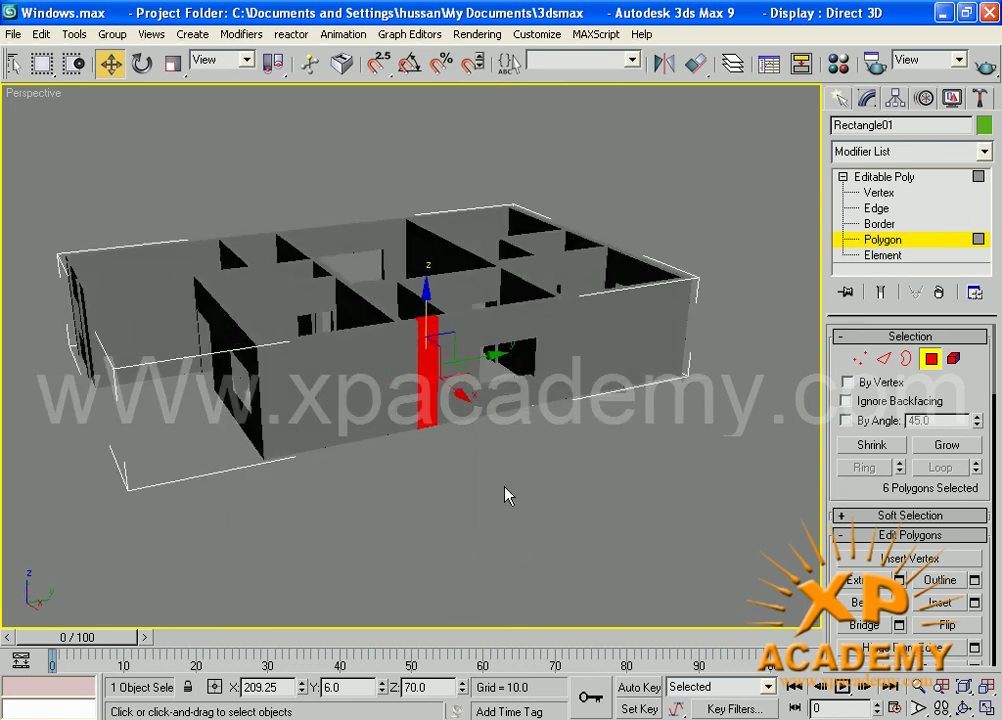
left_click(842, 100)
left_click(417, 480)
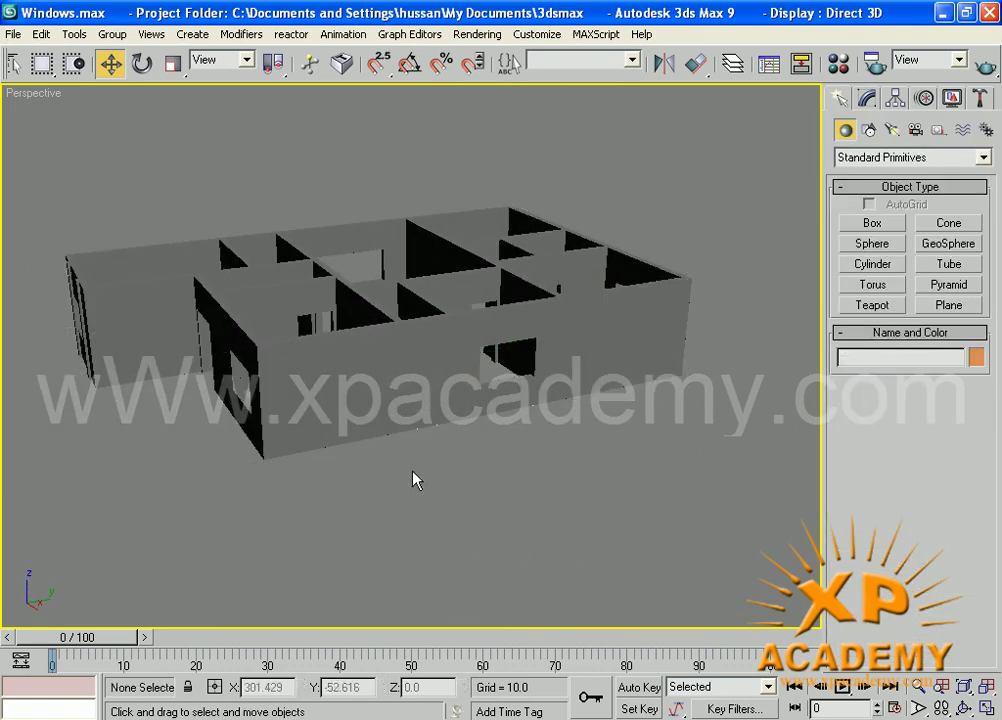
middle_click_drag(401, 446, 527, 420, "alt")
Set the diffuse colour of the 01 - Default material to pale yellow (231, 232, 150) and close the Material Editor.
key("m")
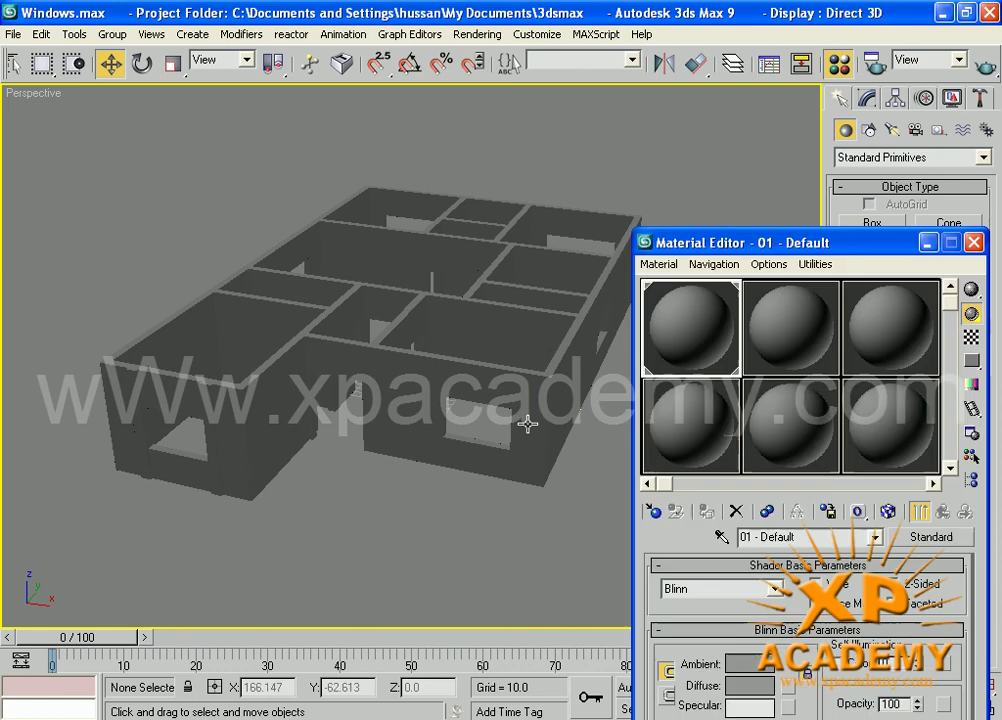
left_click(768, 687)
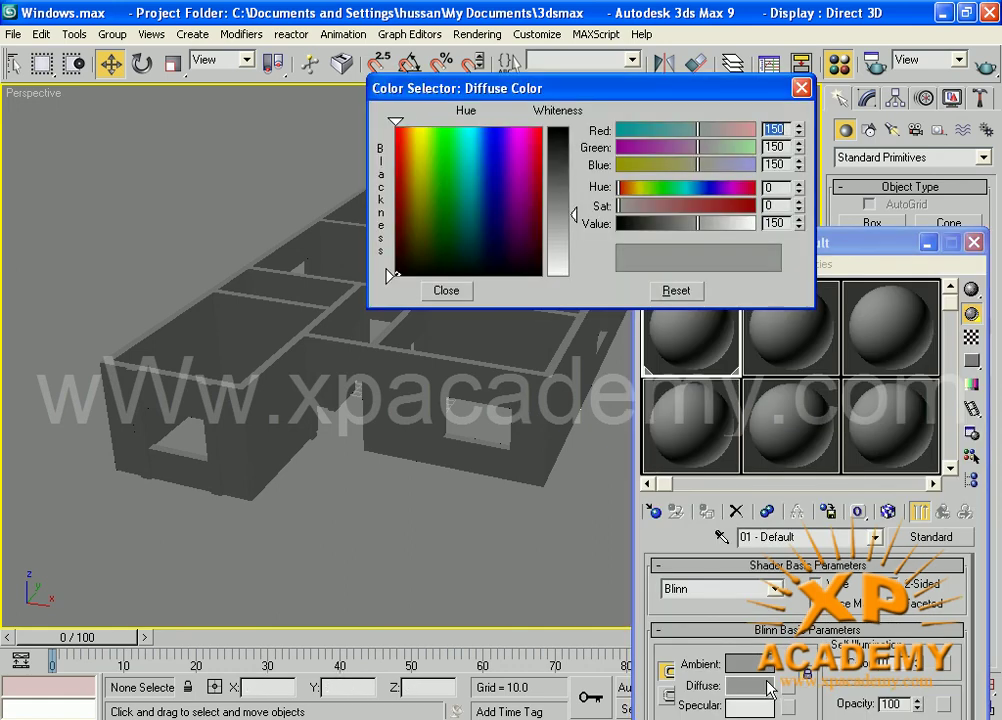
left_click_drag(432, 197, 422, 168)
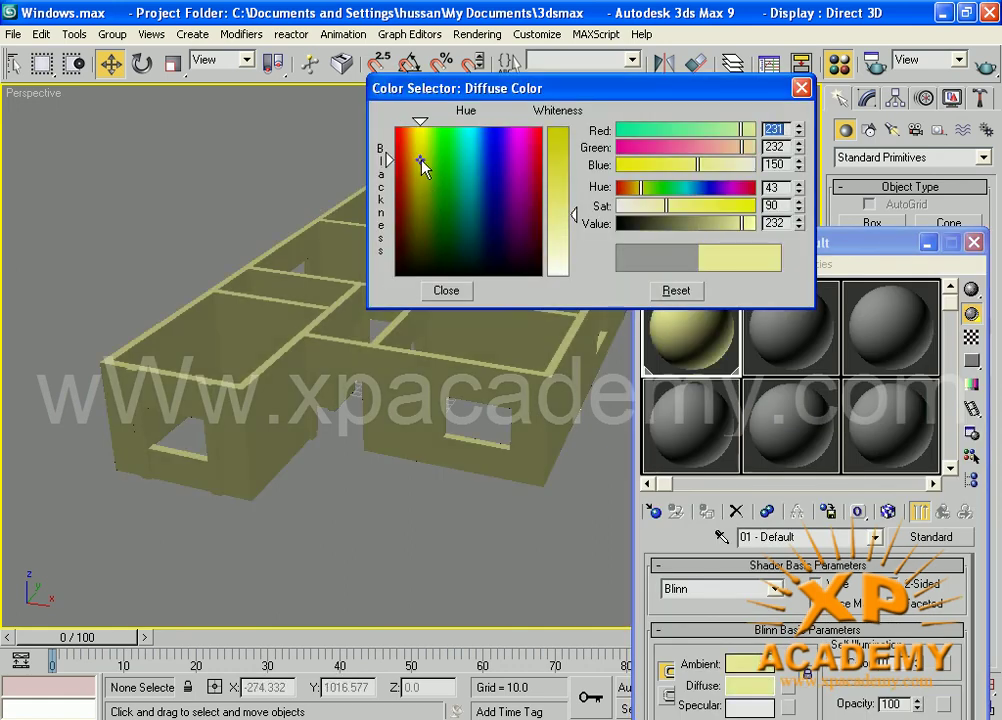
left_click(801, 89)
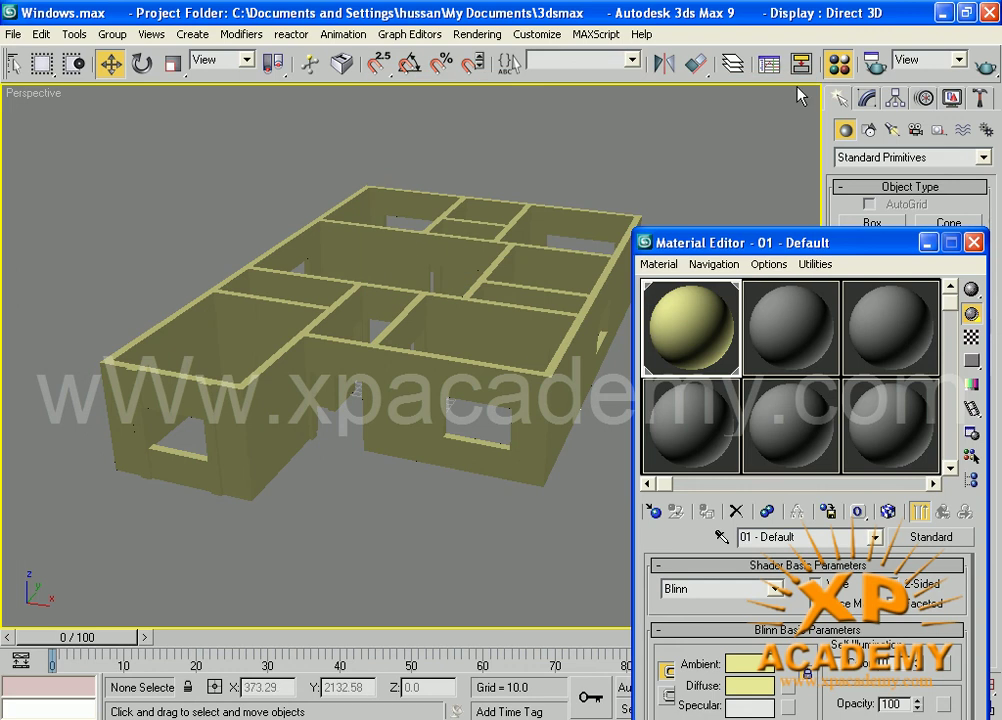
left_click(974, 242)
middle_click_drag(432, 423, 467, 336, "alt")
scroll(434, 411, "up", 2)
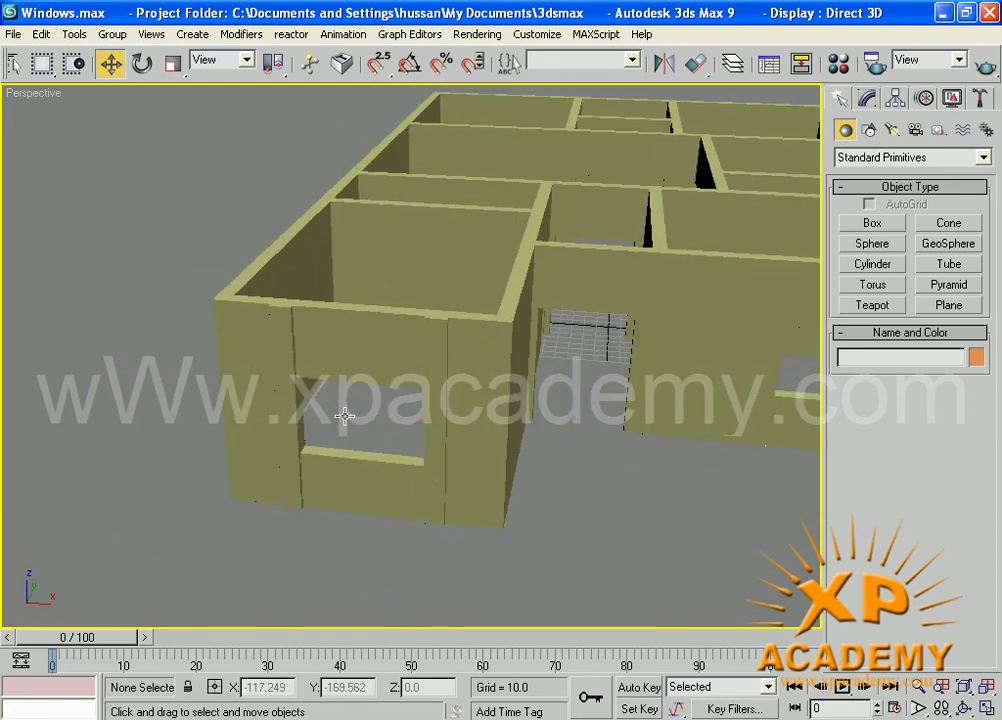
scroll(647, 399, "down", 4)
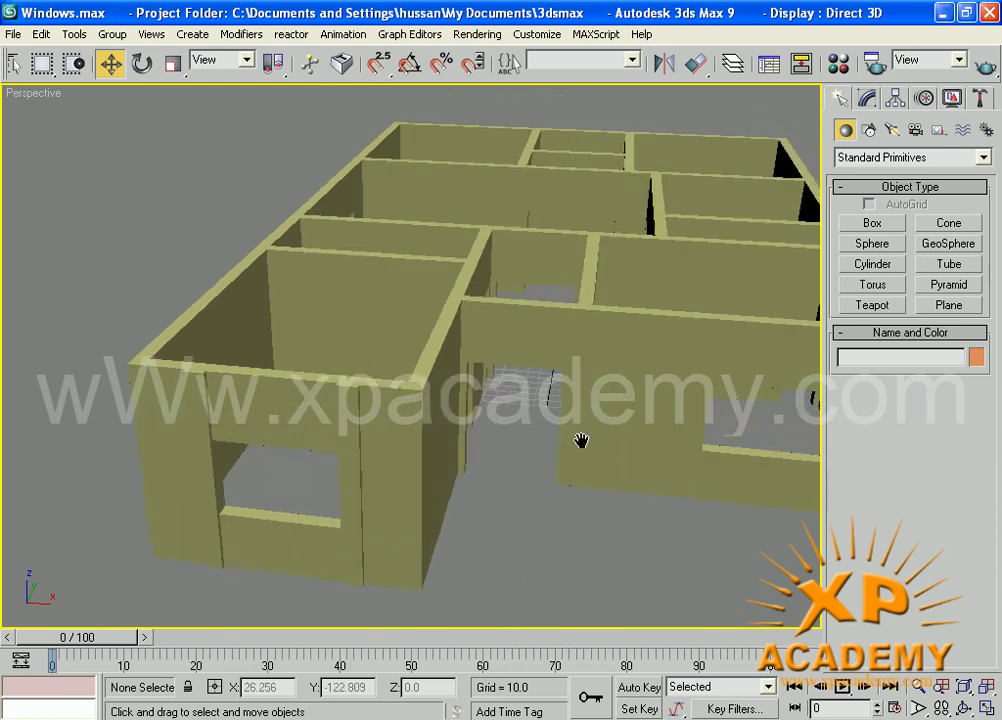
middle_click_drag(522, 422, 602, 414)
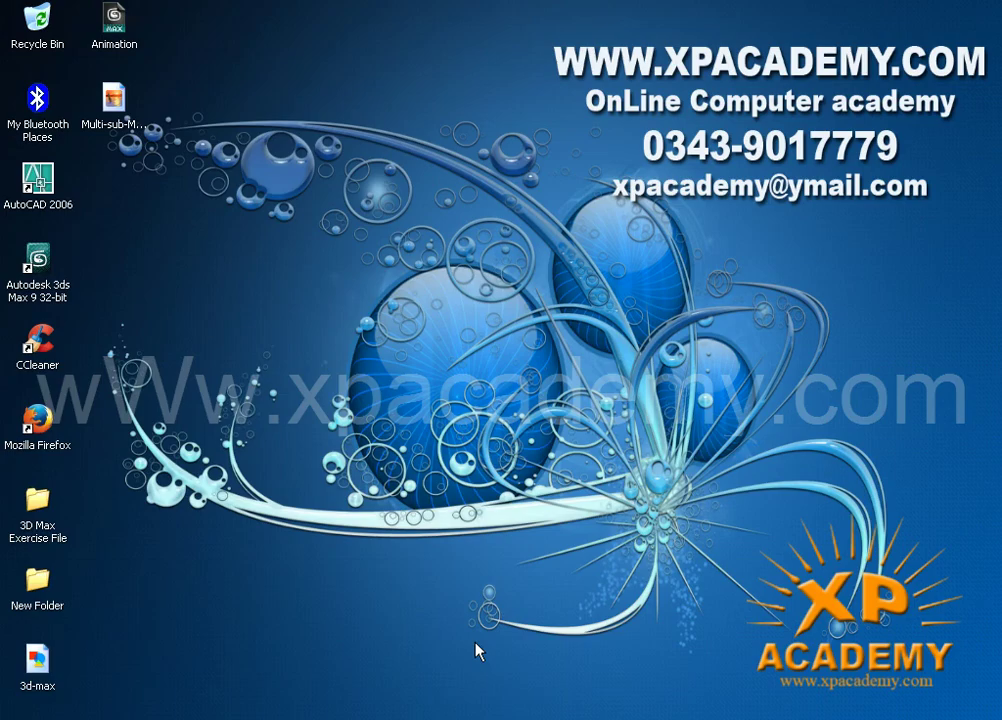